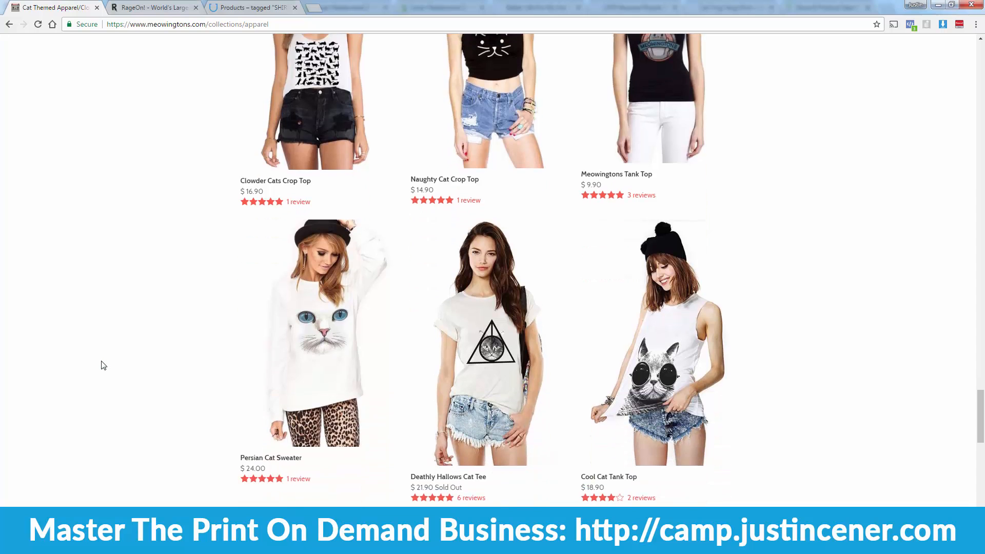
Step: On the RageOn store, decline the 10% off offer popup
key(ctrl+Tab)
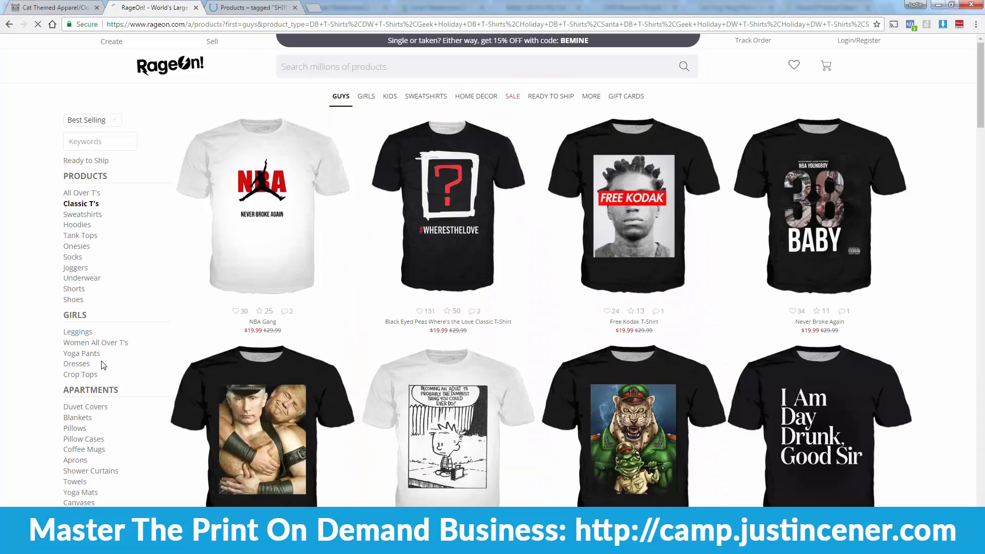
scroll(104, 364, down, 3)
Step: Browse RageOn's guys' classic T-shirt grid, then move on to the NurseCart shirts
scroll(101, 366, down, 2)
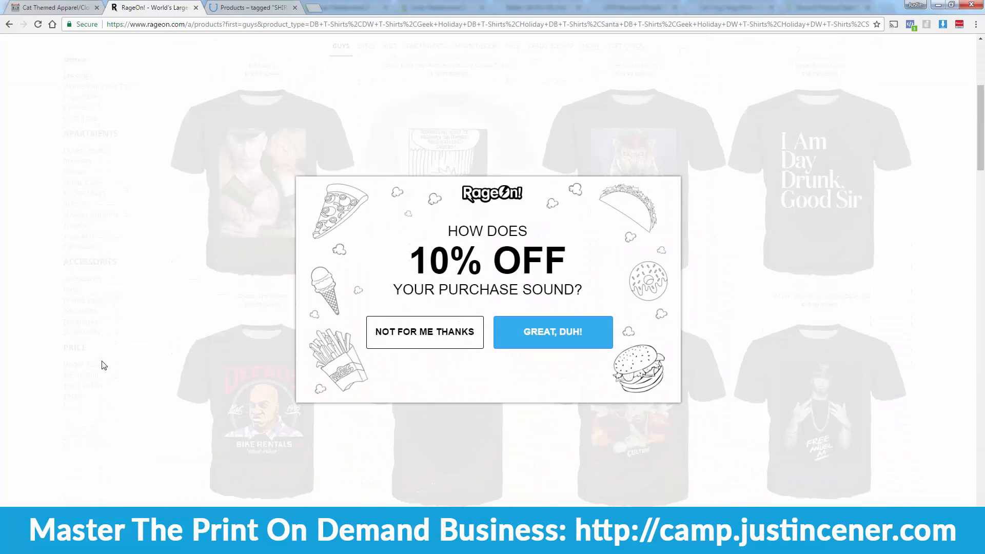
click(684, 246)
scroll(684, 359, down, 6)
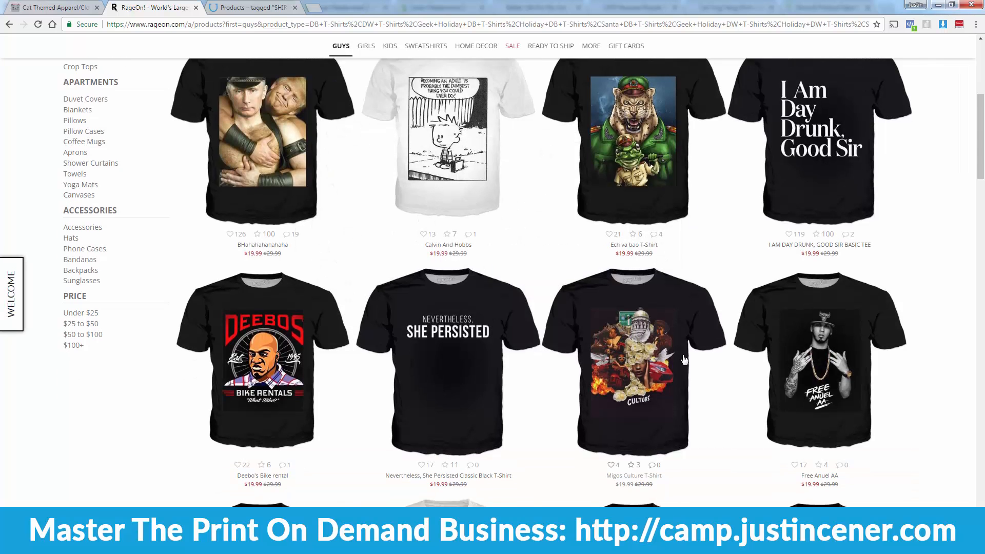
scroll(162, 402, down, 14)
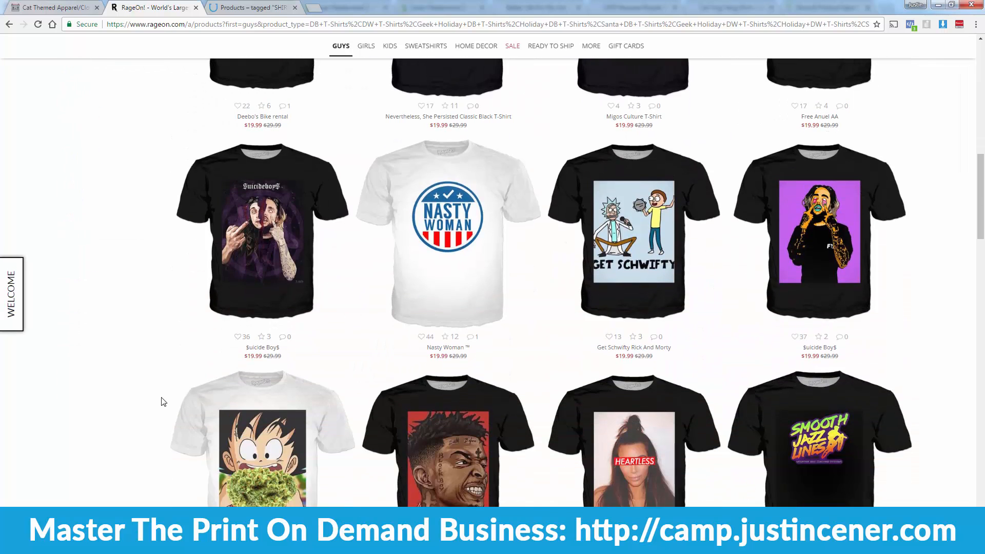
scroll(162, 402, down, 13)
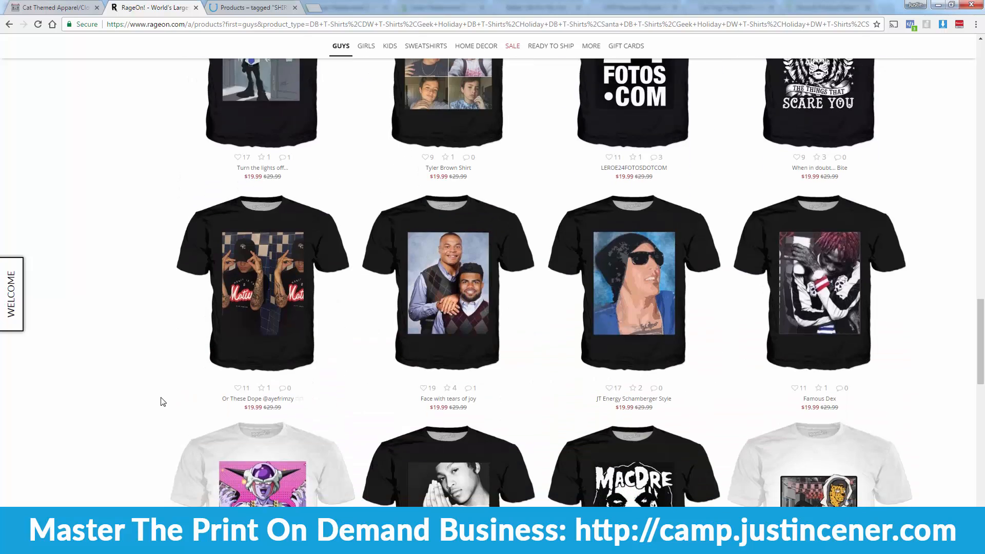
key(ctrl+Tab)
Step: Scroll NurseCart's sale shirts such as Be Nice, Best Nurse Ever and C.N.A. Rhyme
scroll(162, 402, down, 3)
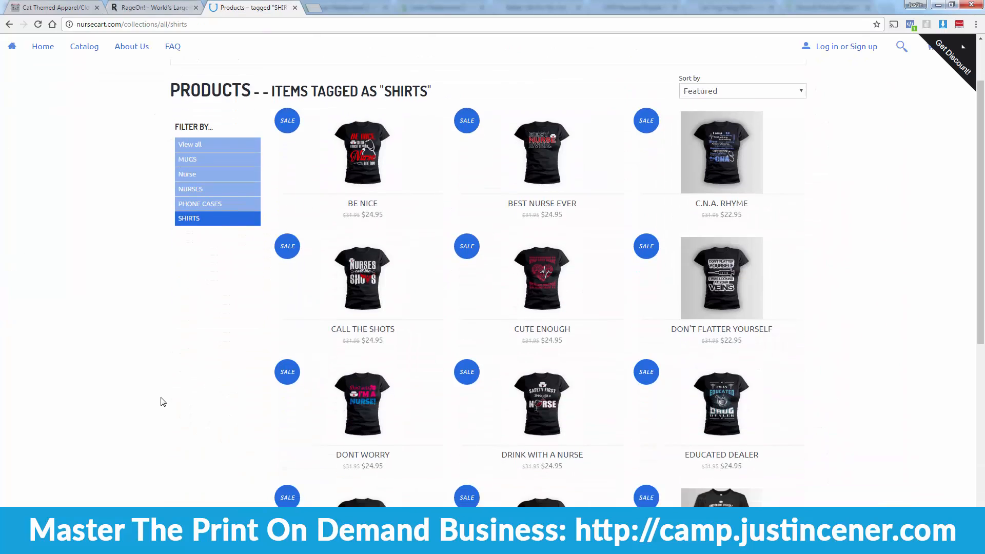
scroll(163, 402, down, 1)
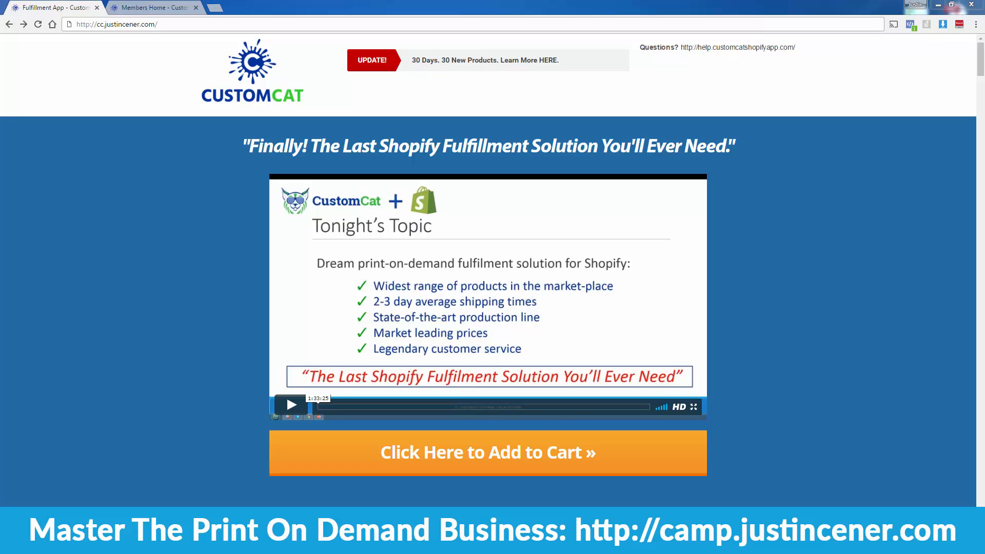
Step: Scroll the CustomCat page down to the base-cost table showing $6.00 tees and $18.95 hoodies
scroll(141, 385, down, 20)
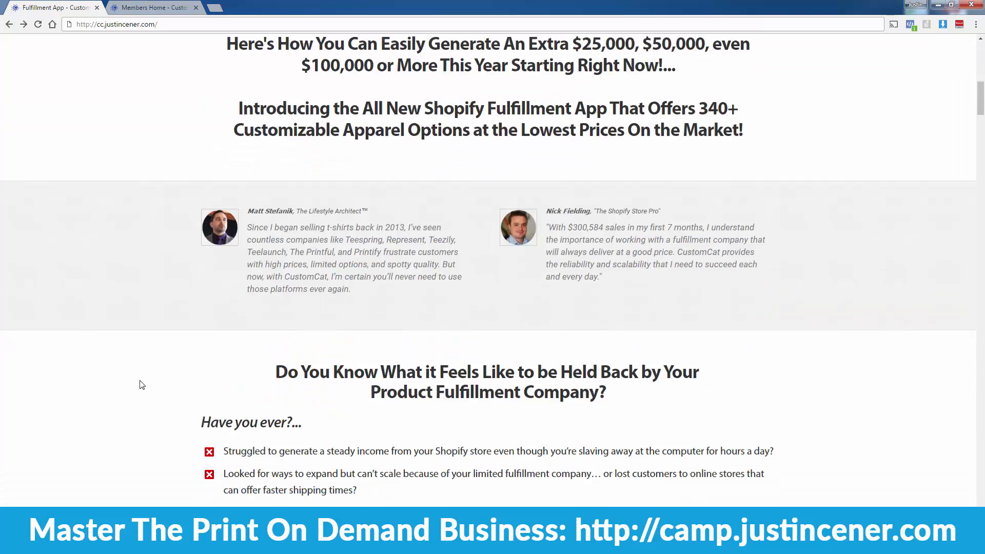
scroll(141, 384, down, 20)
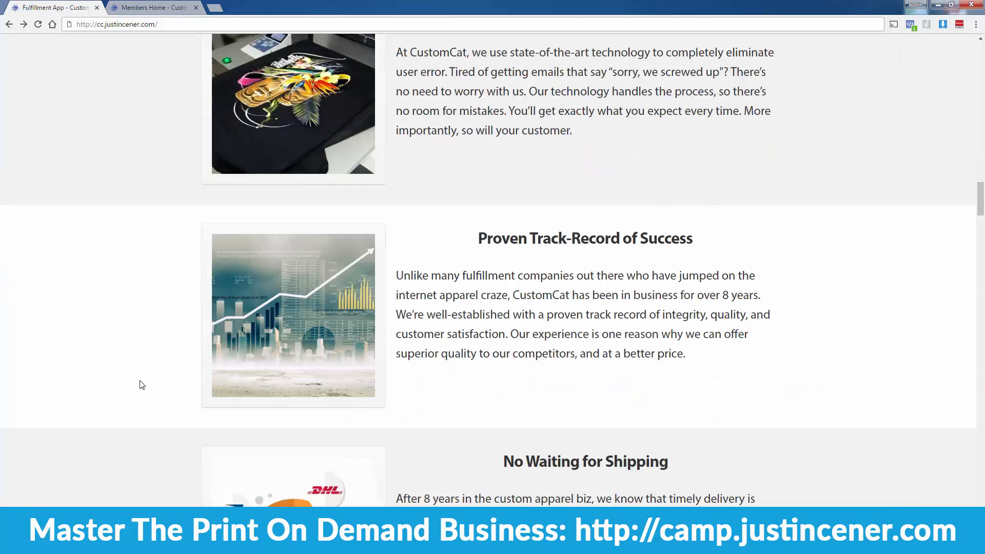
scroll(141, 385, down, 7)
scroll(142, 385, up, 4)
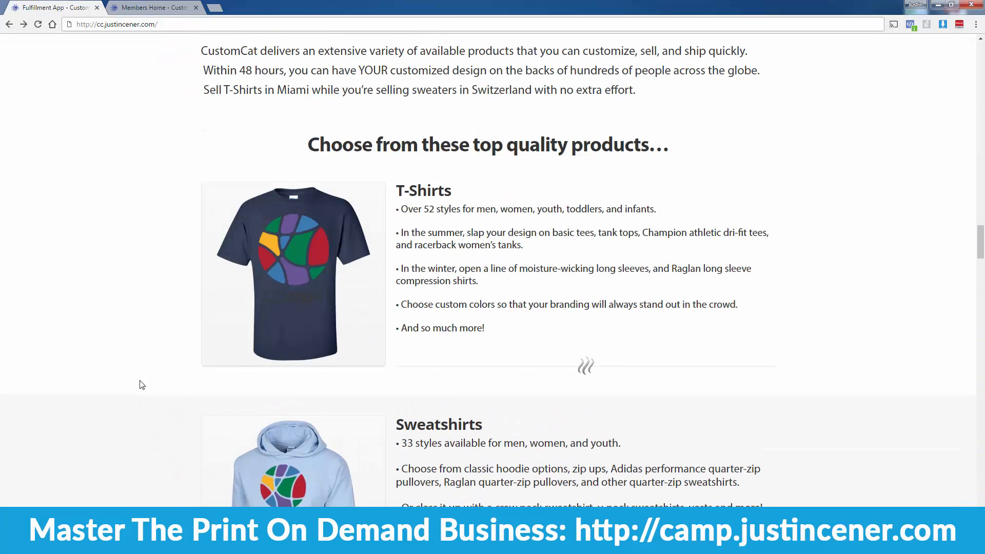
scroll(142, 385, down, 20)
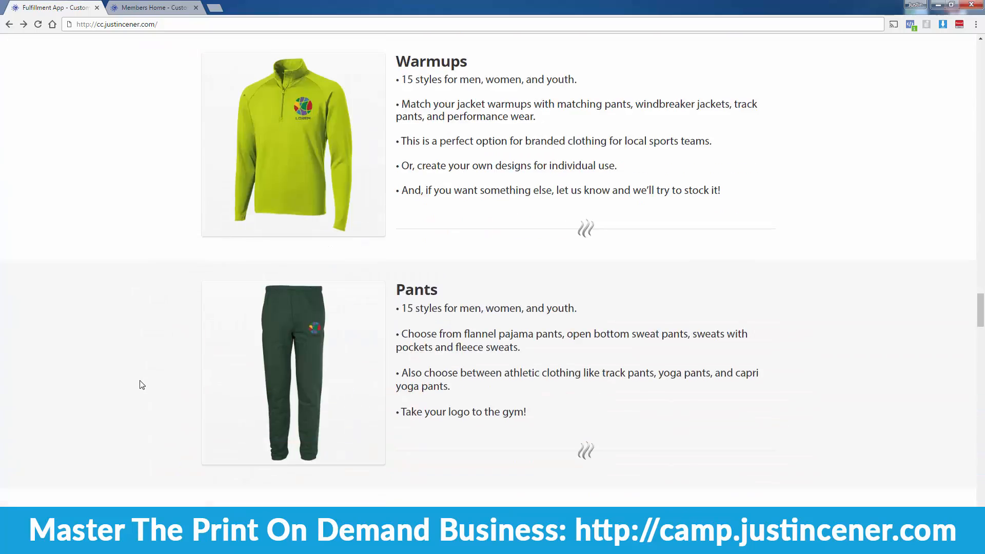
scroll(141, 384, down, 20)
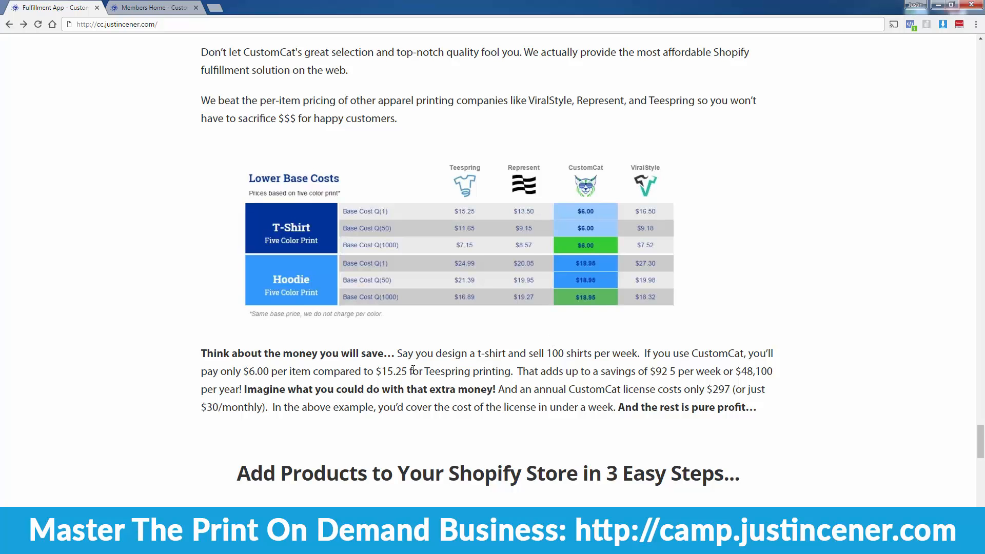
scroll(396, 423, up, 20)
scroll(396, 422, up, 20)
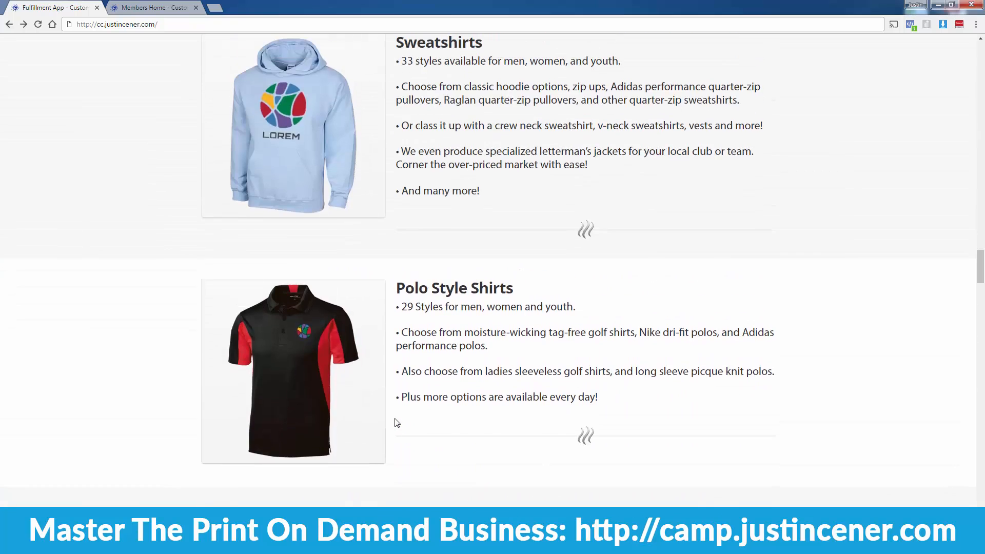
scroll(397, 422, up, 8)
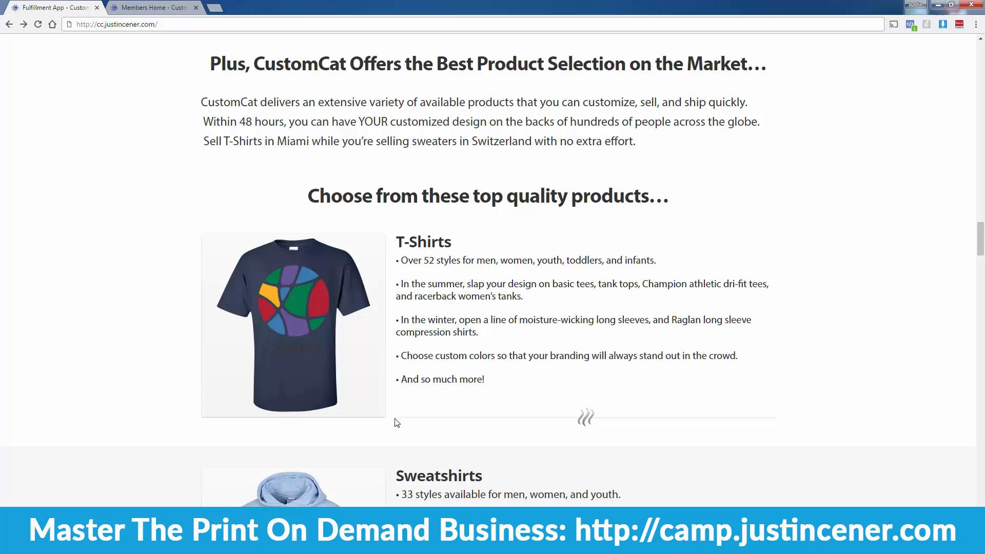
scroll(397, 423, down, 2)
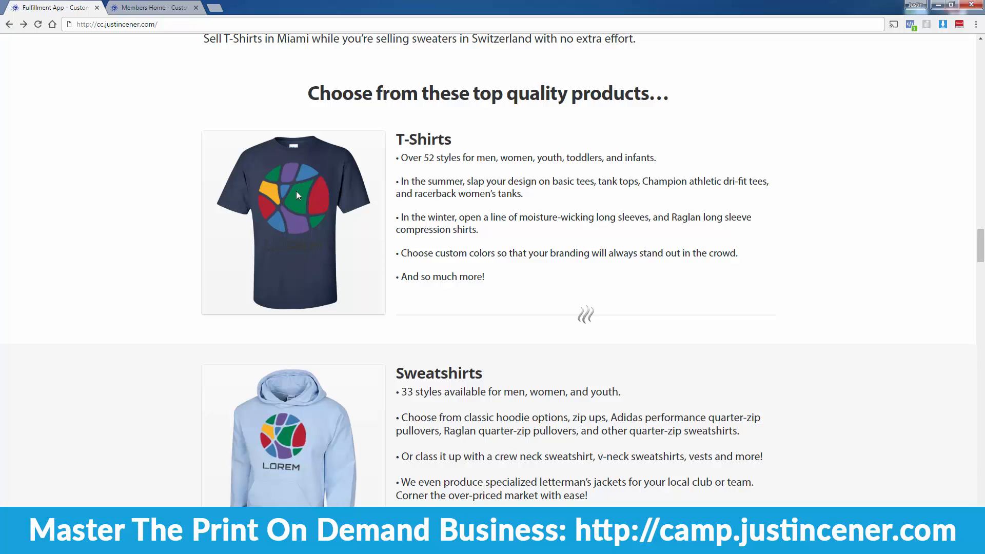
scroll(297, 343, down, 5)
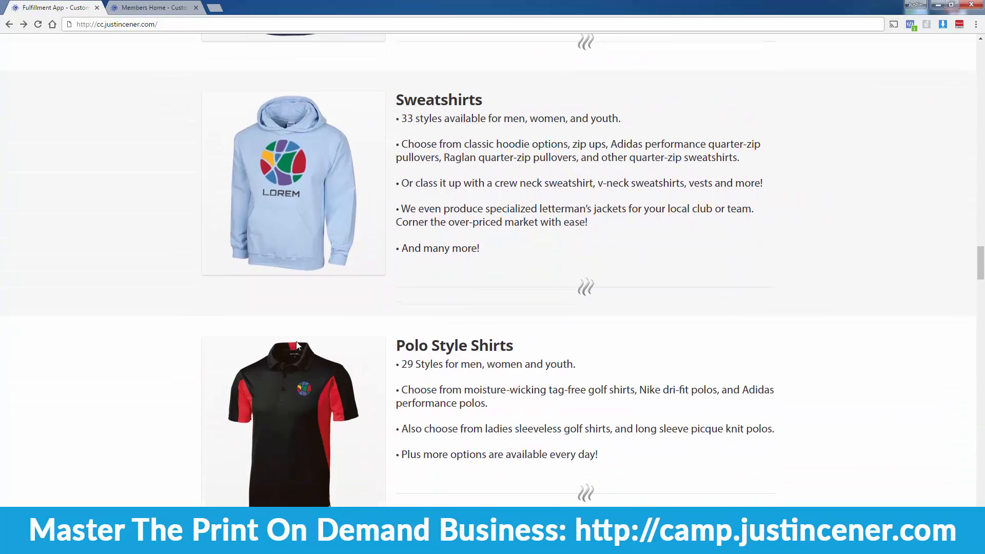
scroll(298, 354, down, 10)
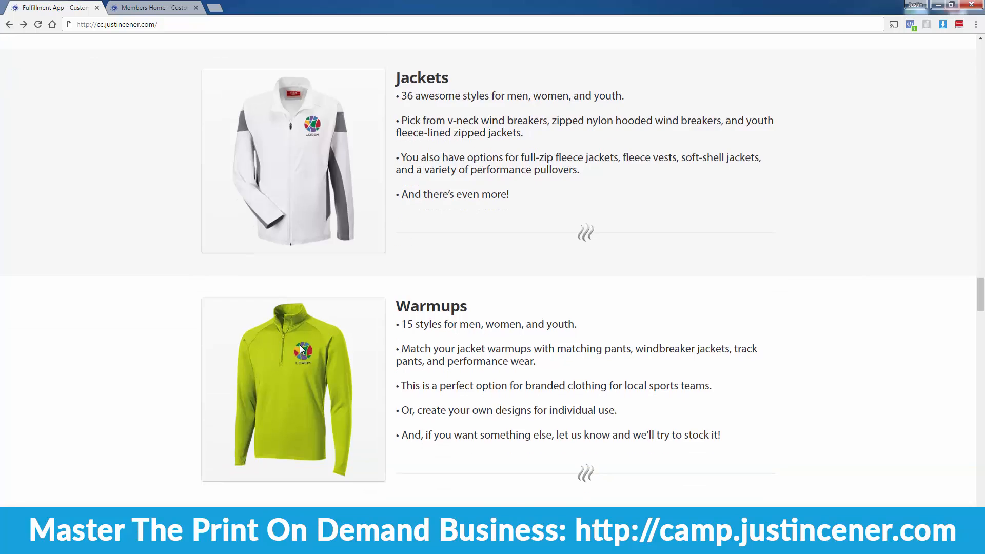
scroll(302, 350, down, 14)
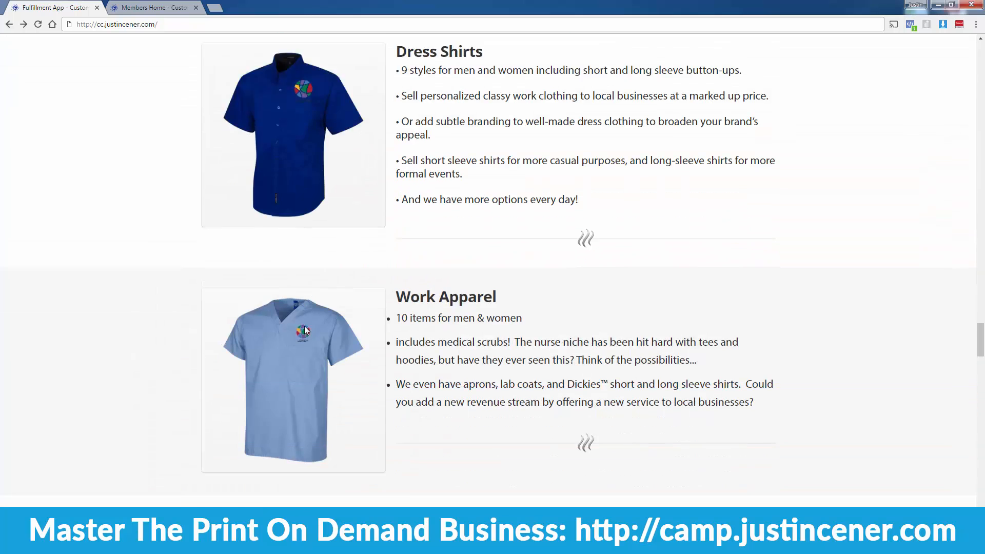
scroll(304, 329, down, 16)
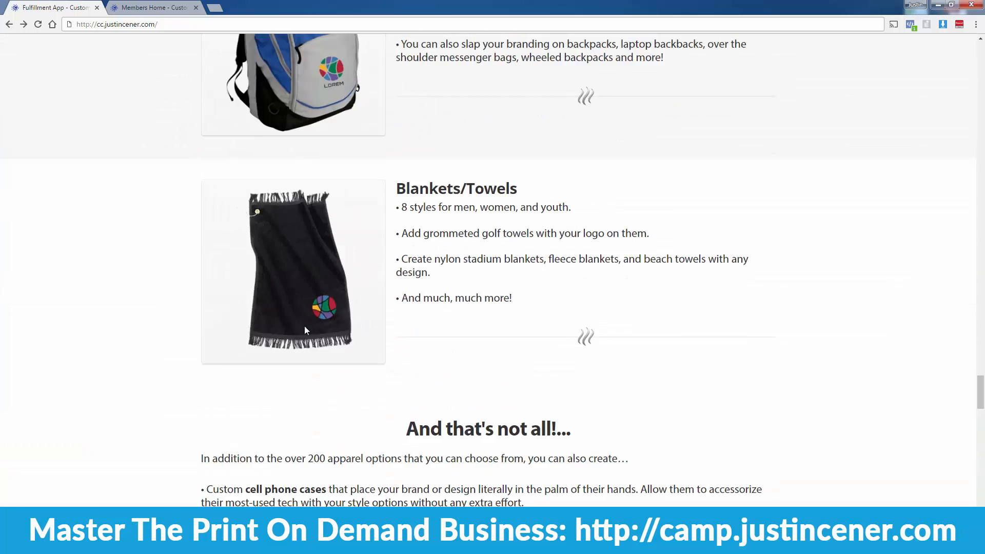
scroll(305, 330, down, 5)
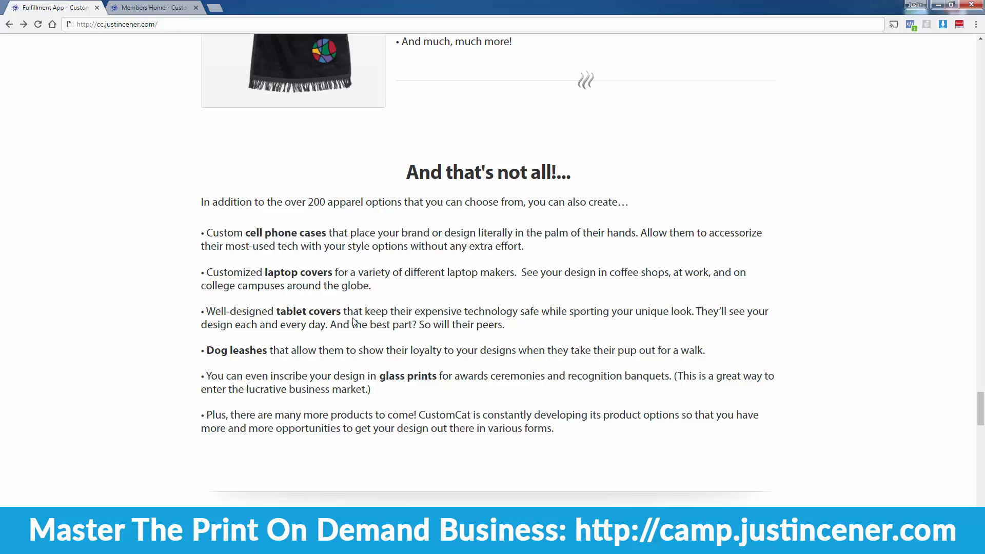
scroll(350, 350, up, 4)
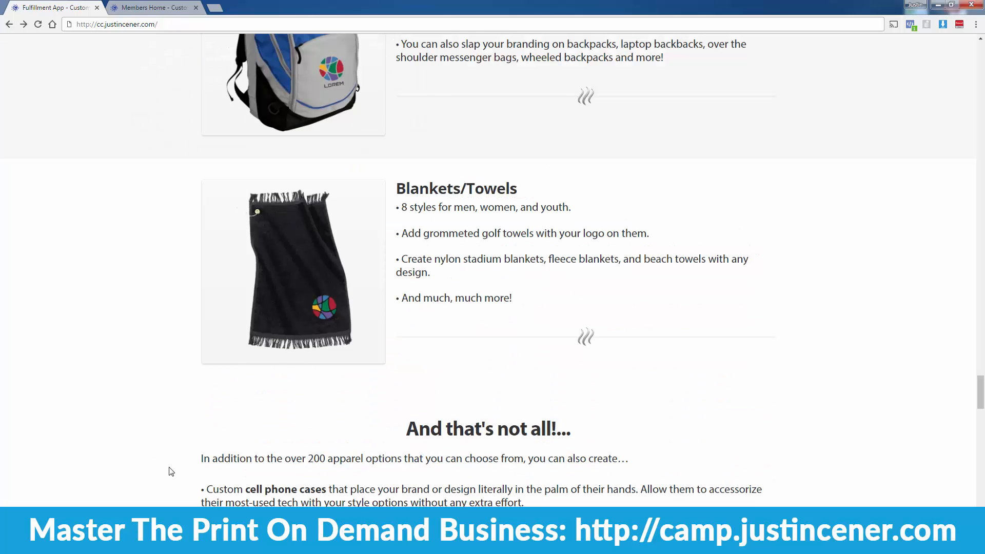
scroll(302, 369, down, 2)
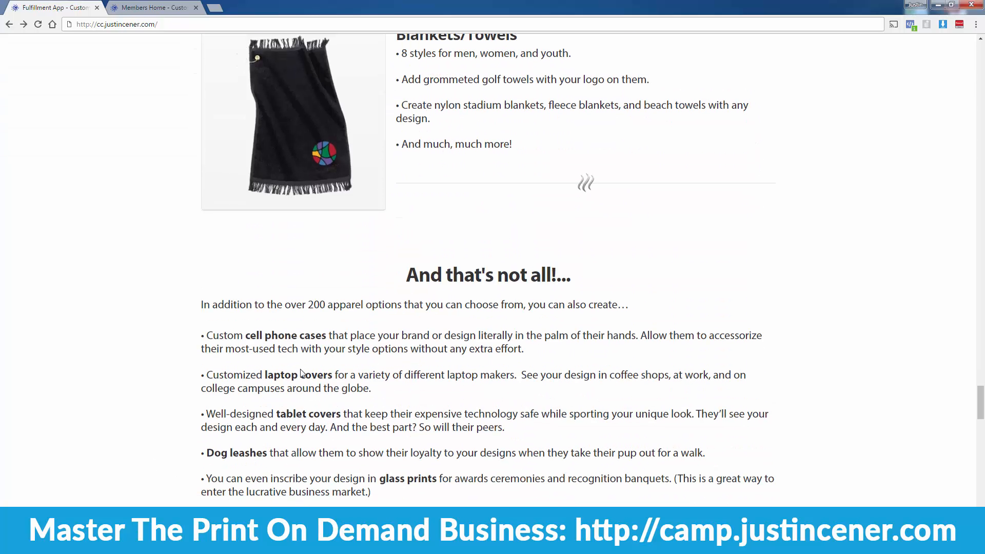
scroll(302, 373, down, 2)
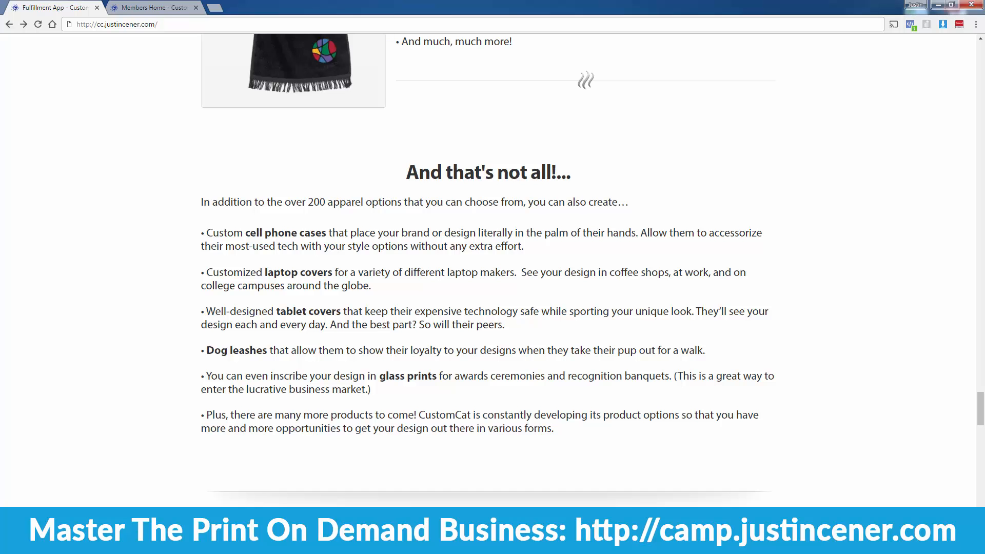
scroll(323, 237, down, 13)
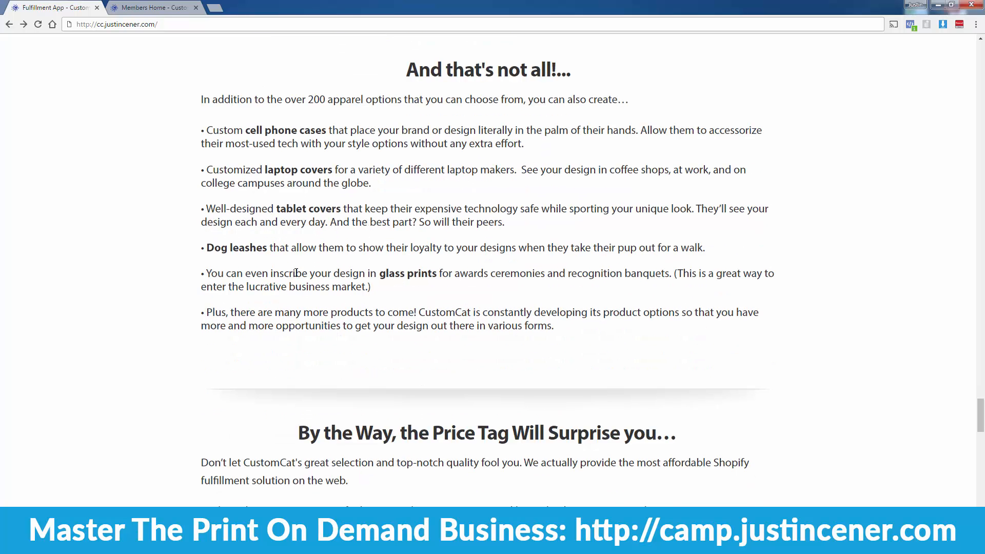
scroll(294, 273, down, 12)
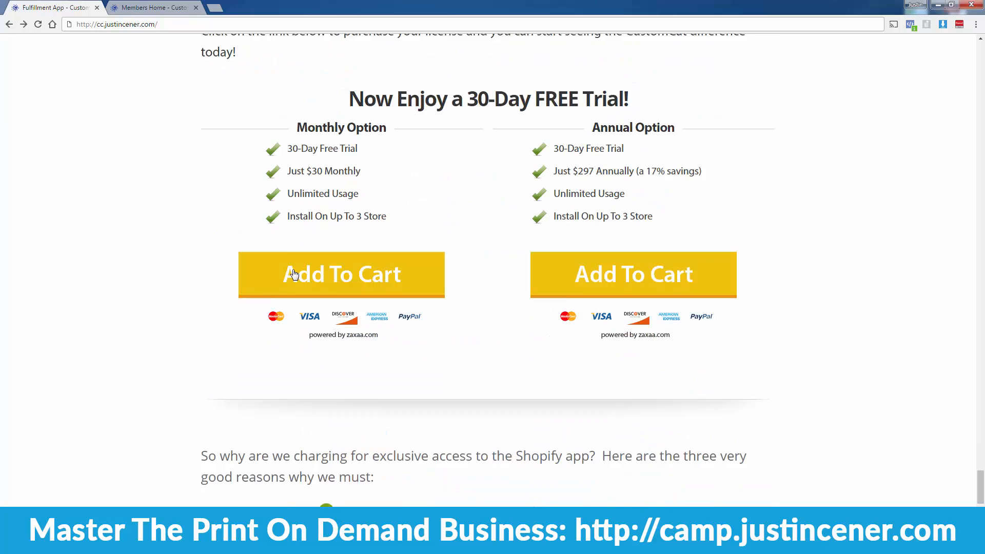
scroll(294, 274, up, 2)
drag(318, 152, 639, 152)
click(160, 24)
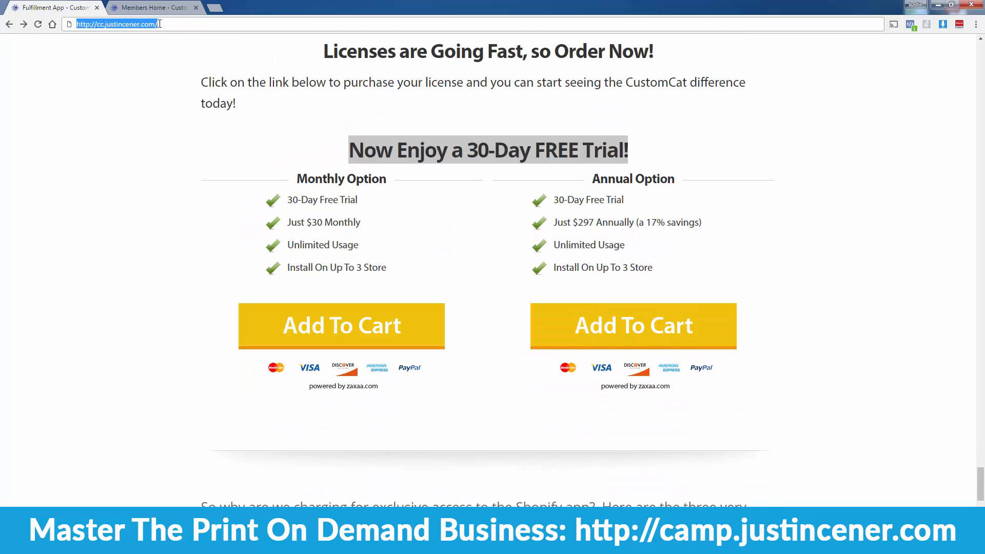
click(256, 162)
drag(324, 154, 658, 156)
click(646, 158)
drag(359, 242, 286, 211)
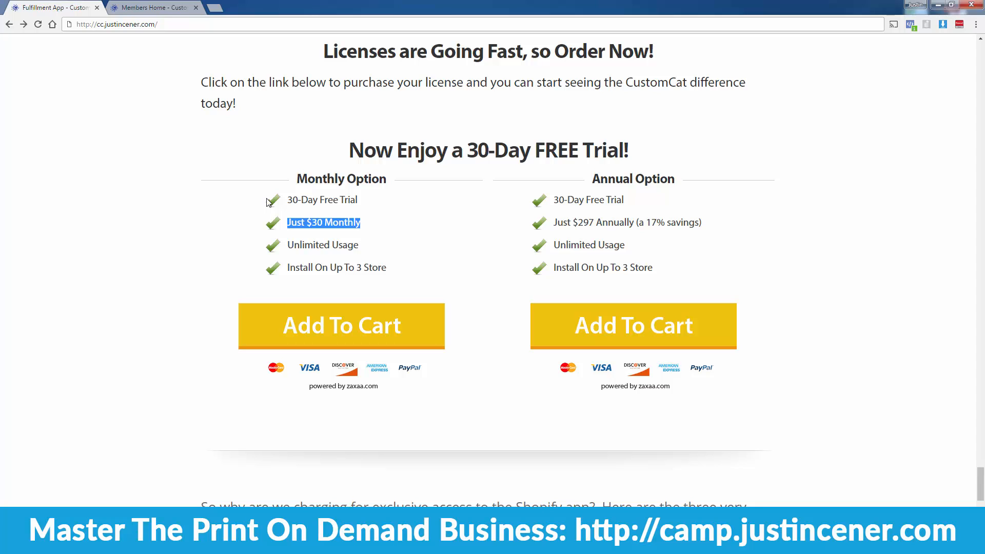
scroll(237, 244, up, 7)
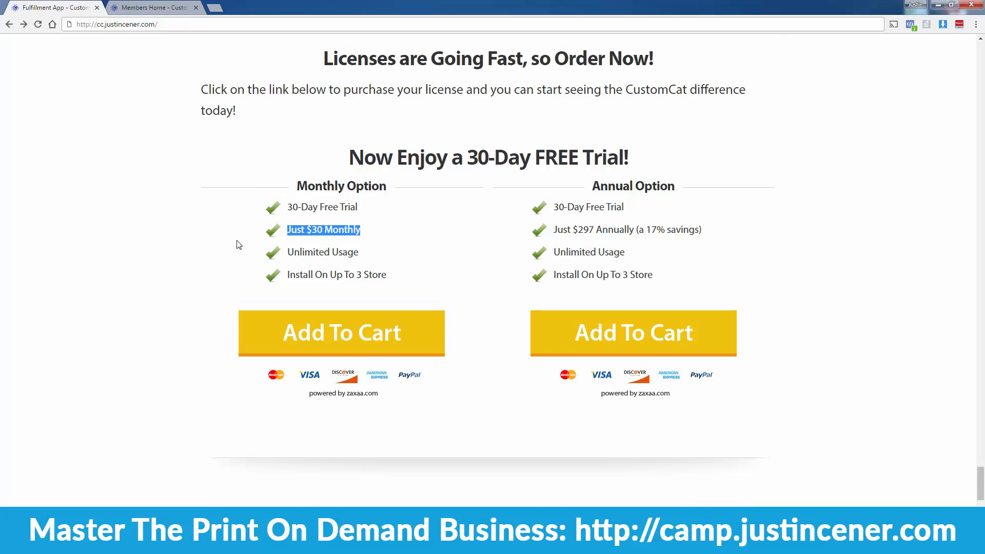
scroll(237, 254, up, 12)
scroll(522, 303, down, 6)
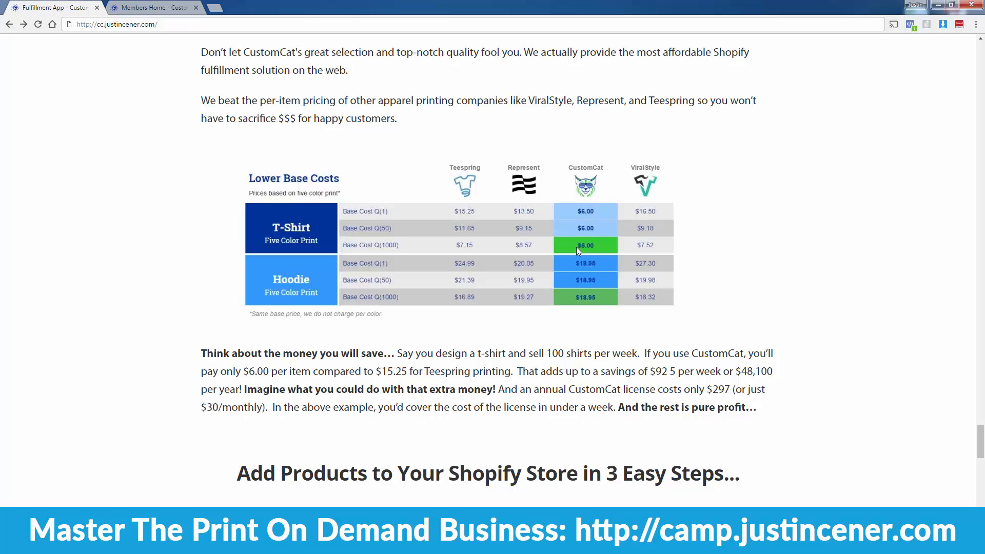
scroll(199, 409, down, 14)
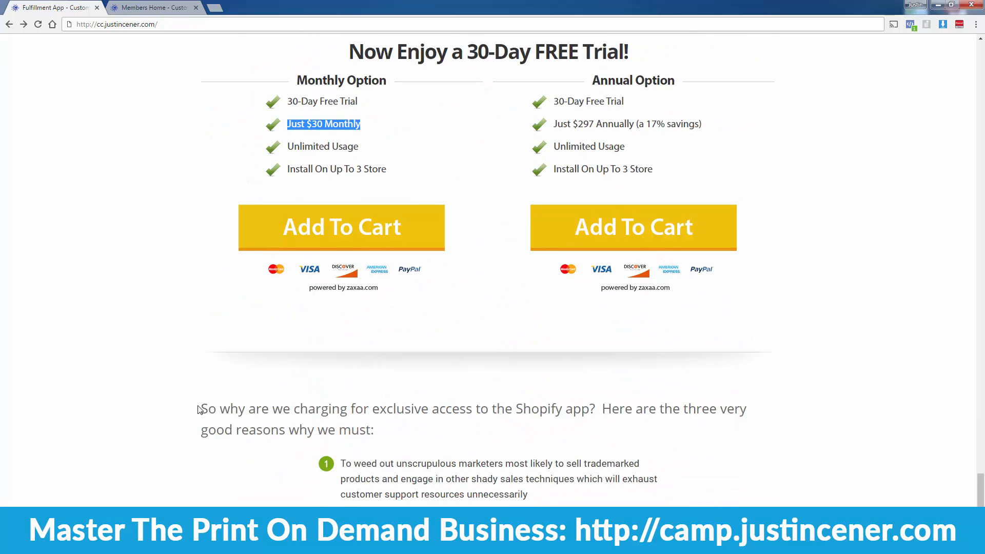
scroll(199, 409, up, 3)
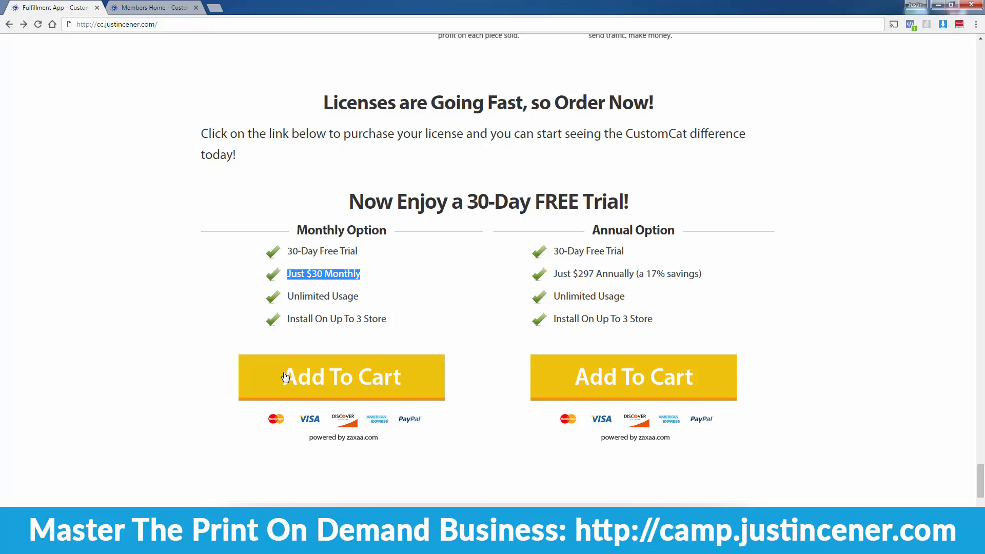
click(309, 250)
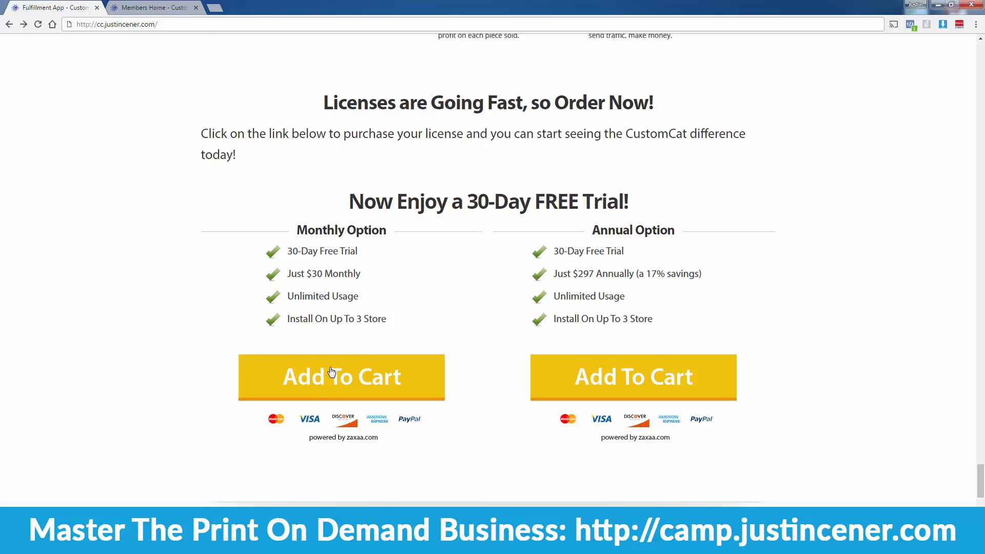
Step: Add the monthly CustomCat license to the cart and agree to the app terms
click(322, 398)
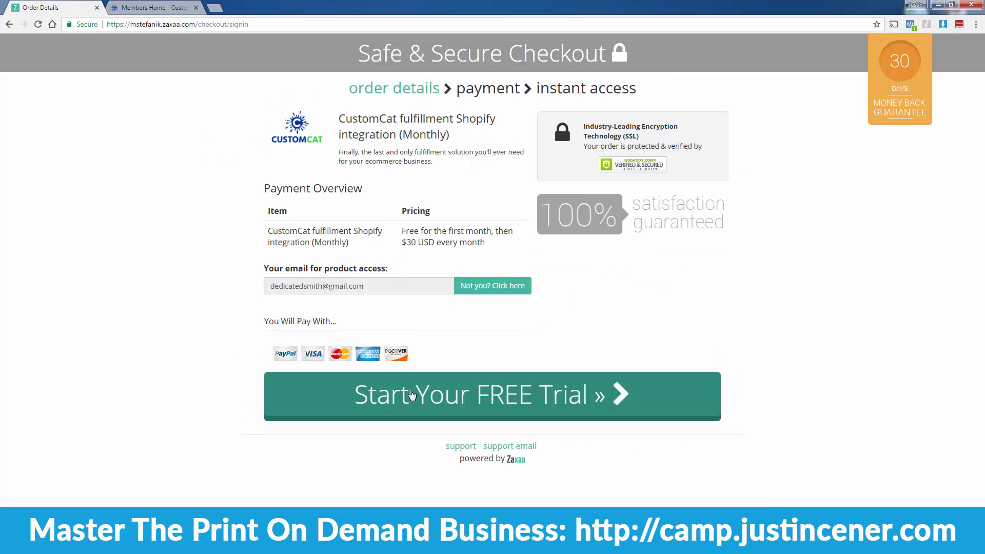
click(120, 11)
scroll(168, 208, down, 2)
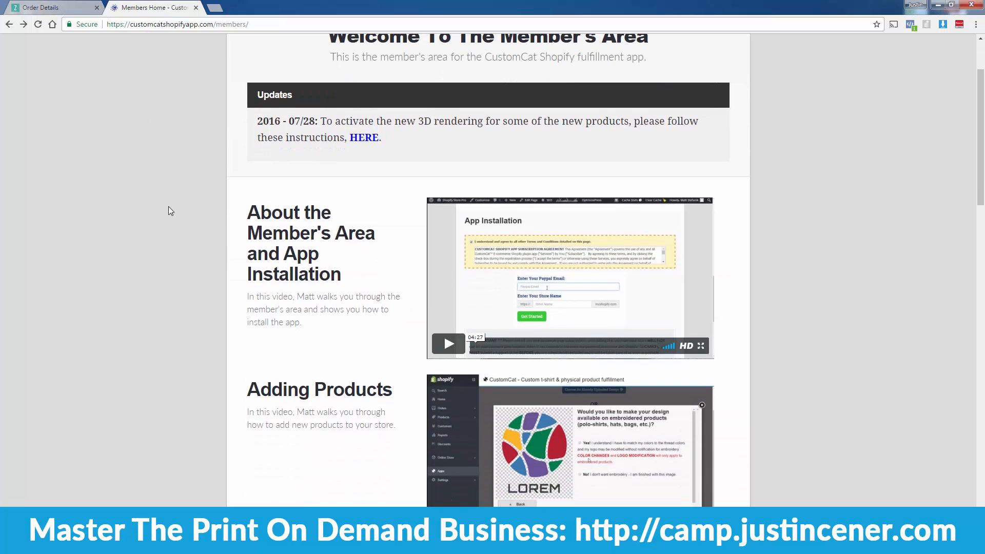
scroll(168, 207, down, 8)
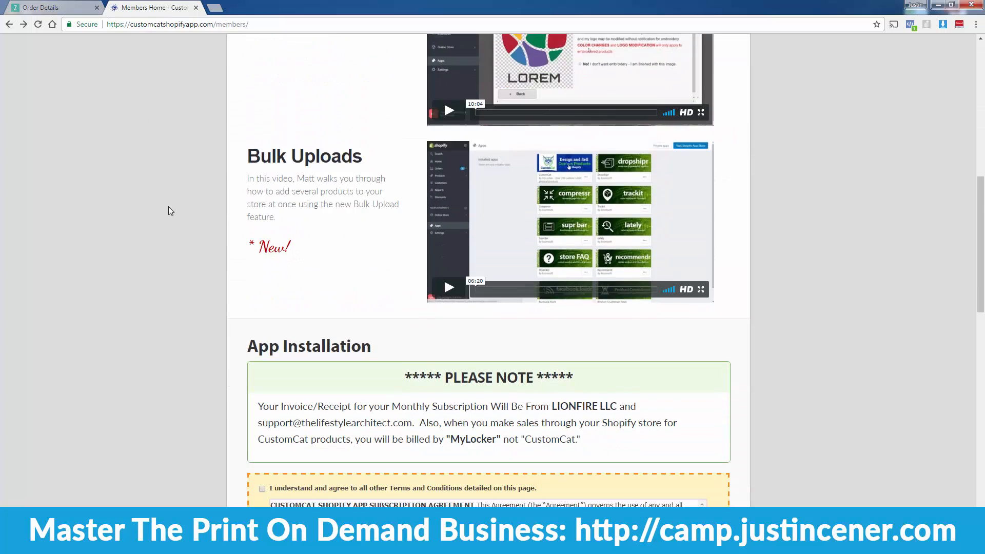
scroll(169, 207, down, 7)
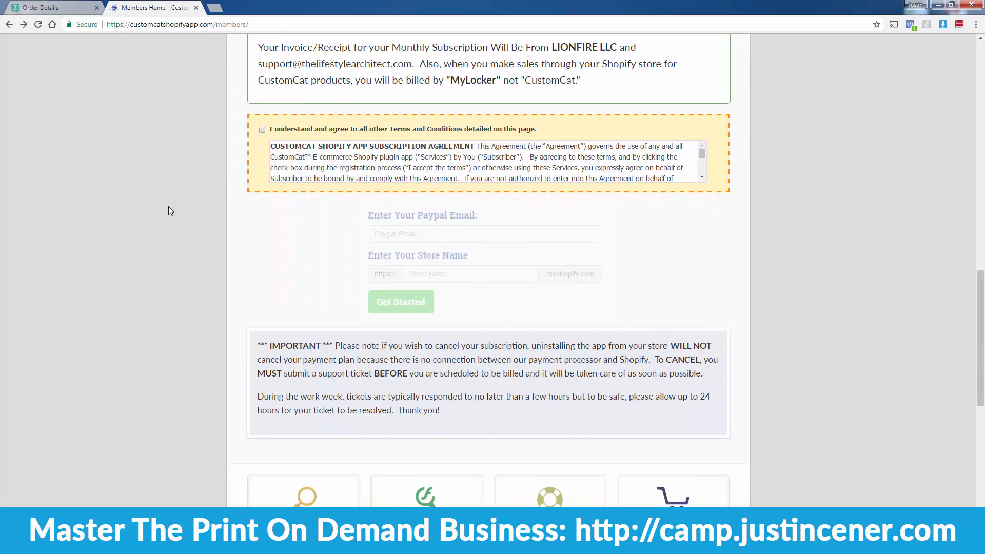
click(261, 131)
Step: Fill in the PayPal e-mail address and the Shopify store name
click(418, 240)
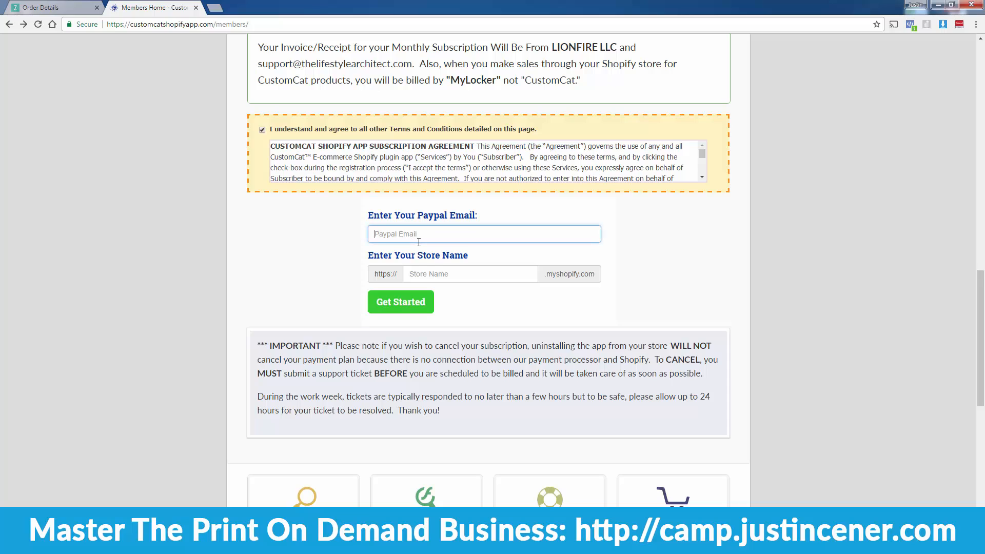
key(Tab)
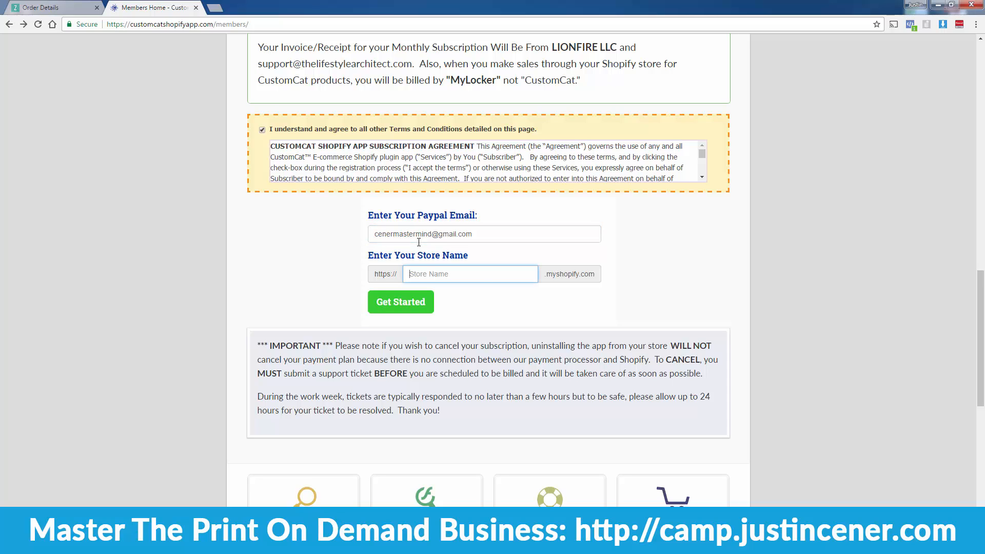
drag(543, 275, 598, 278)
click(597, 278)
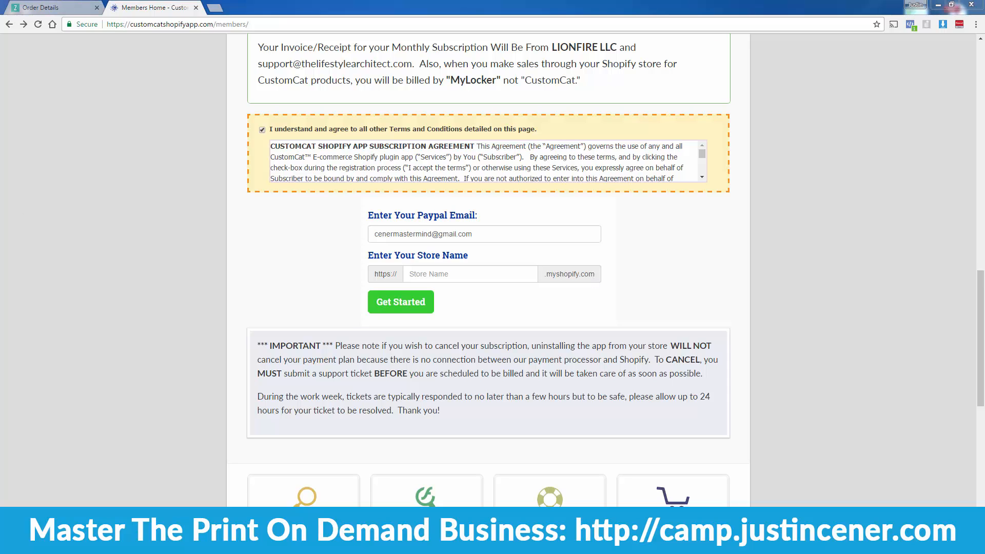
click(466, 278)
text(cener-mastermind-2)
click(486, 322)
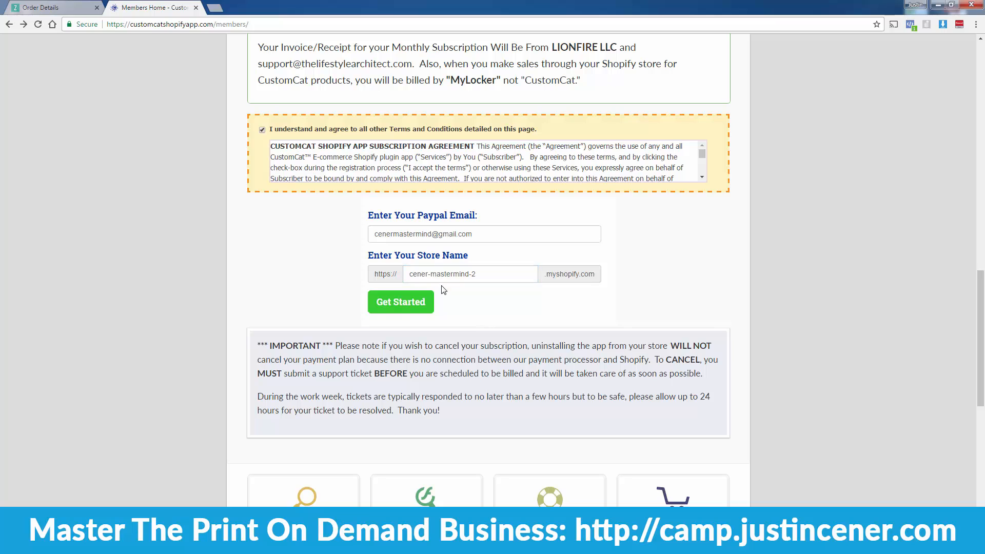
Step: Submit the form and approve installing CustomCat Fulfillment on the Shopify store
click(406, 307)
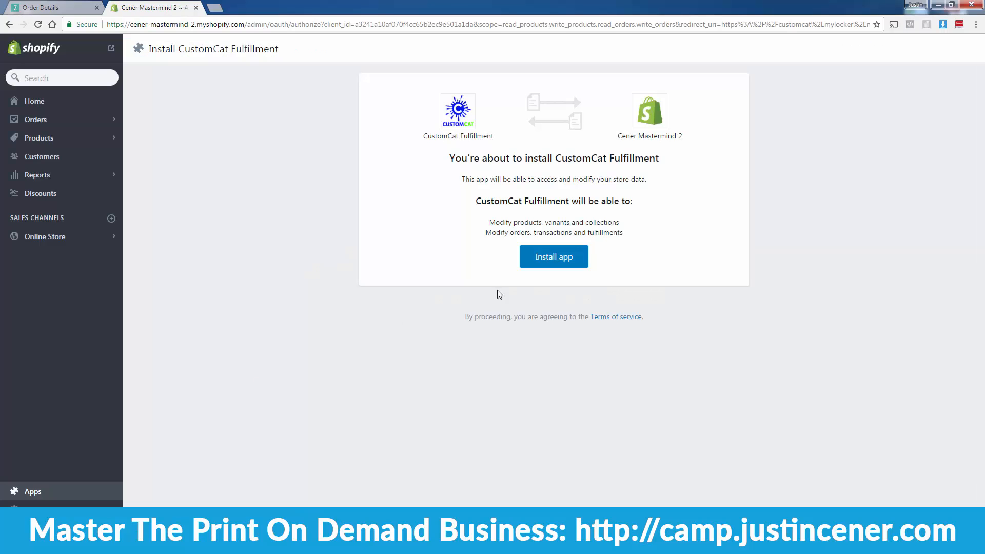
click(546, 270)
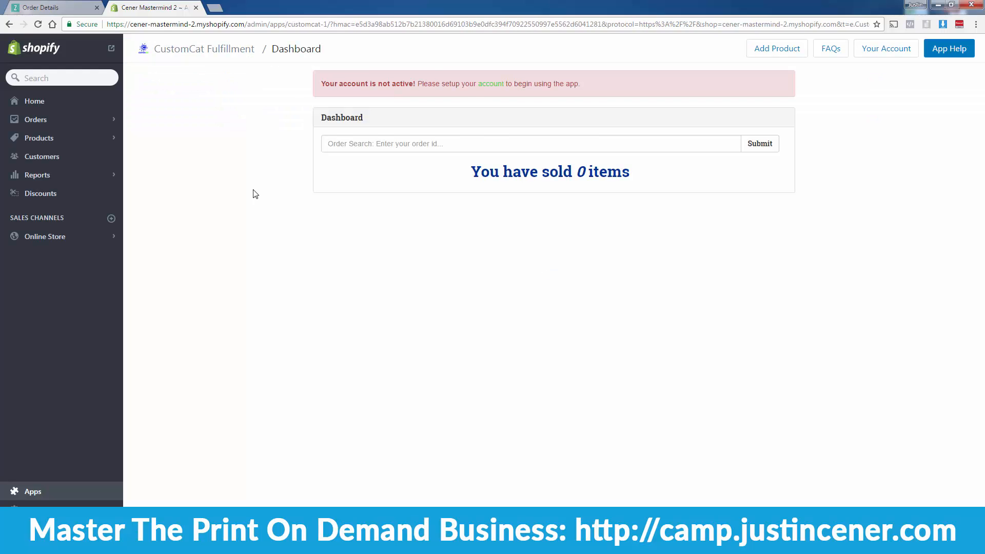
click(51, 7)
click(161, 9)
Step: Open the CustomCat account setup form from the account-not-active warning
drag(321, 83, 627, 70)
click(626, 71)
click(491, 86)
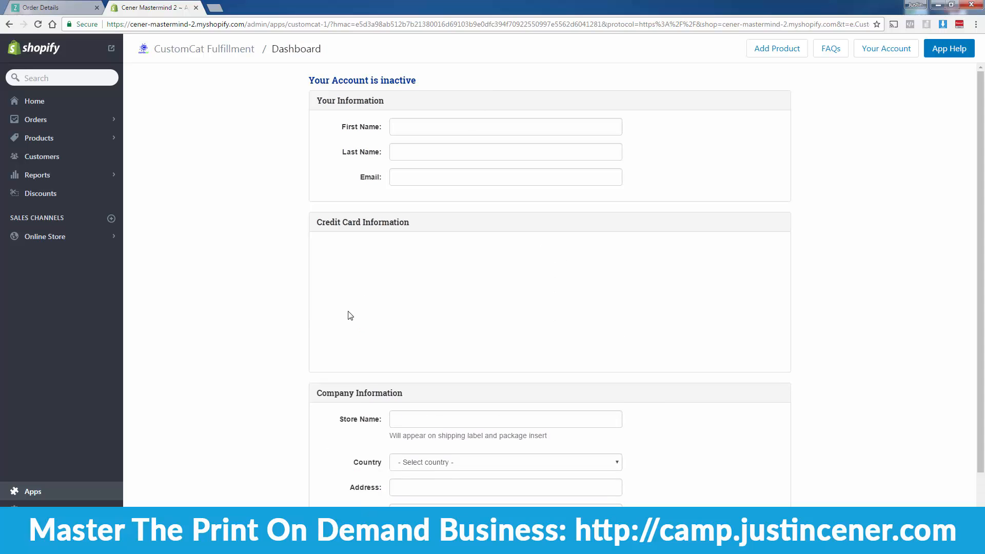
scroll(344, 320, down, 2)
scroll(344, 334, up, 2)
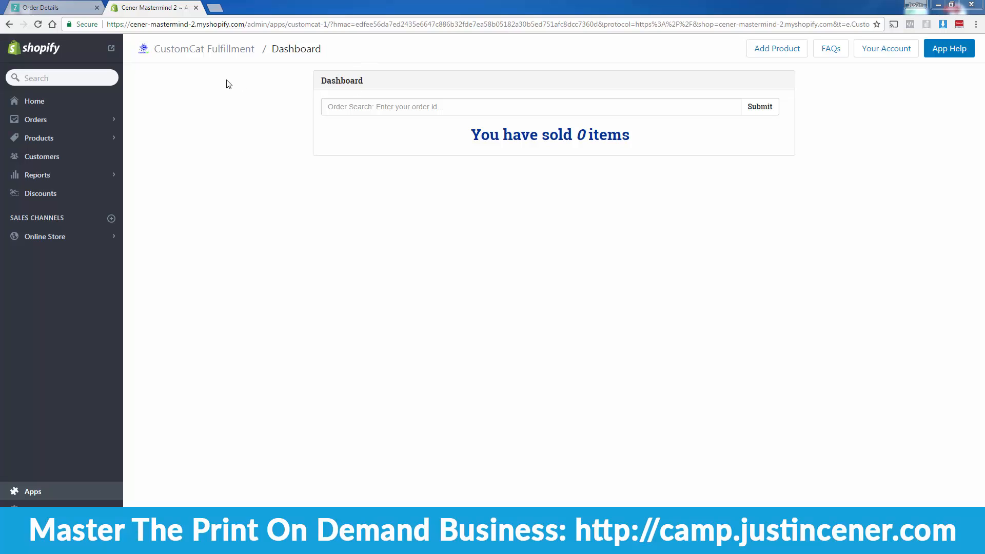
Step: Start a new CustomCat product and drop the cat design file into the front upload
click(770, 52)
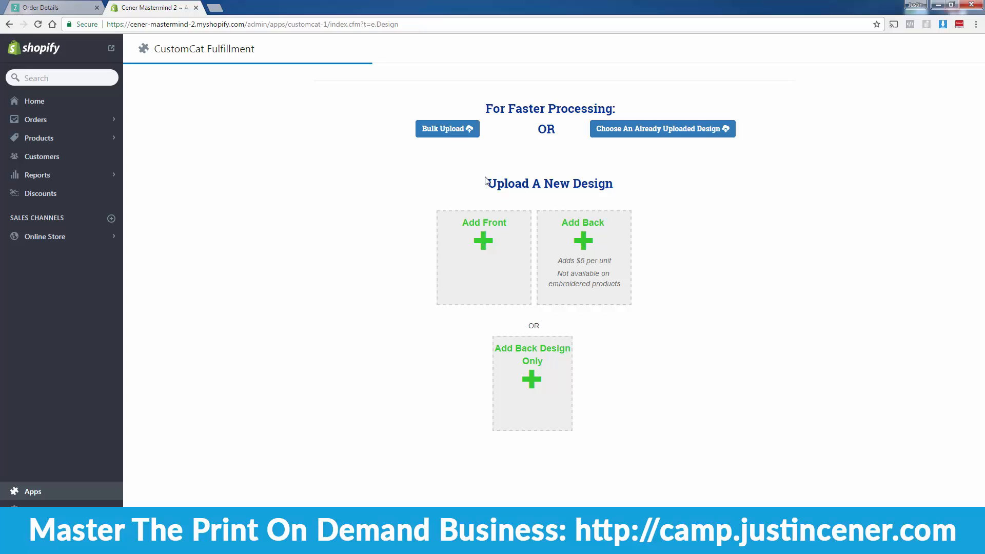
click(471, 231)
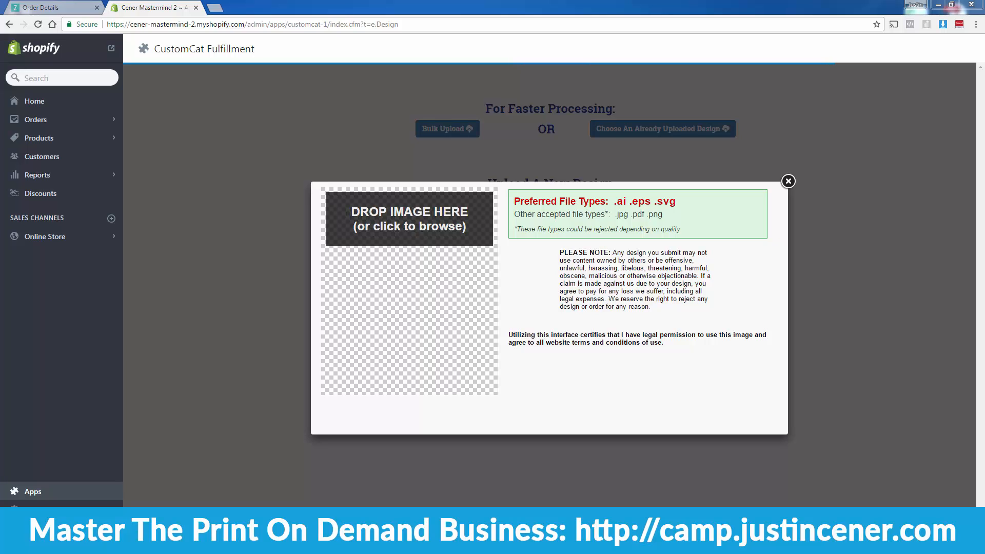
drag(518, 329, 445, 344)
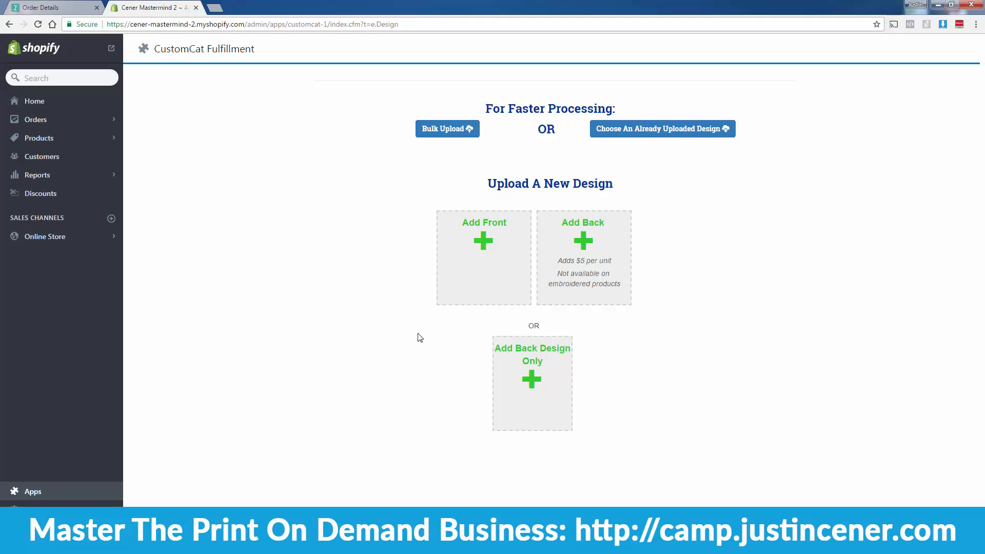
Step: Use the already uploaded cat design for the front and continue to product selection
click(648, 136)
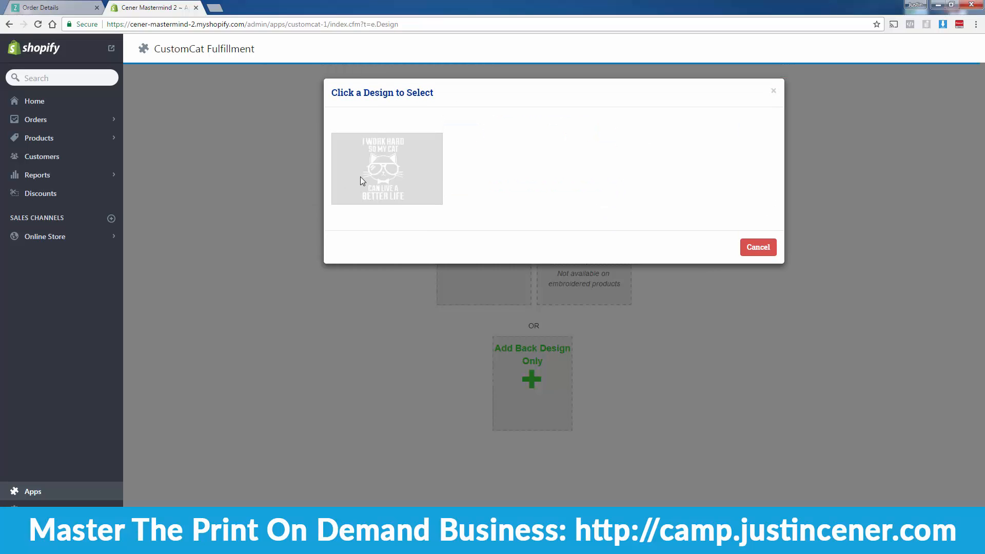
click(387, 172)
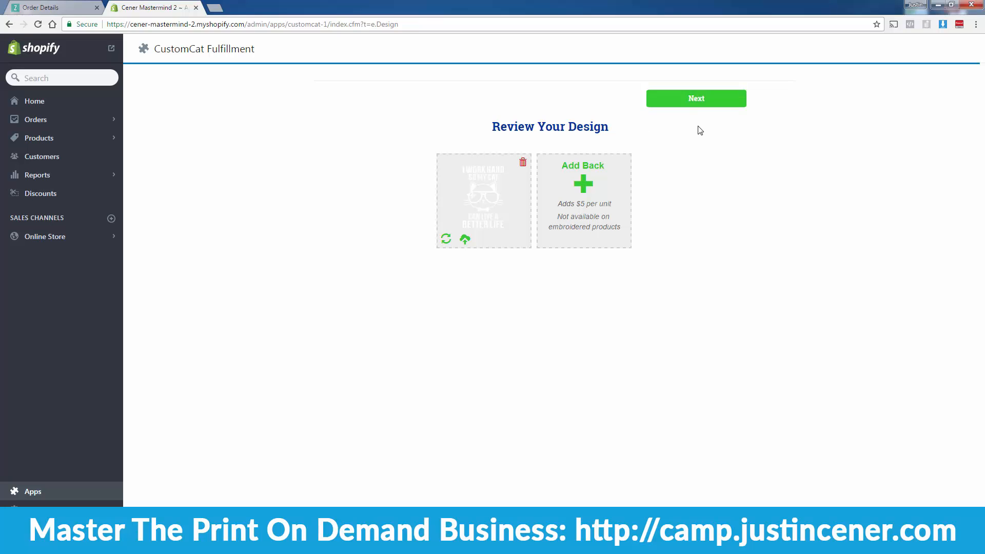
click(695, 106)
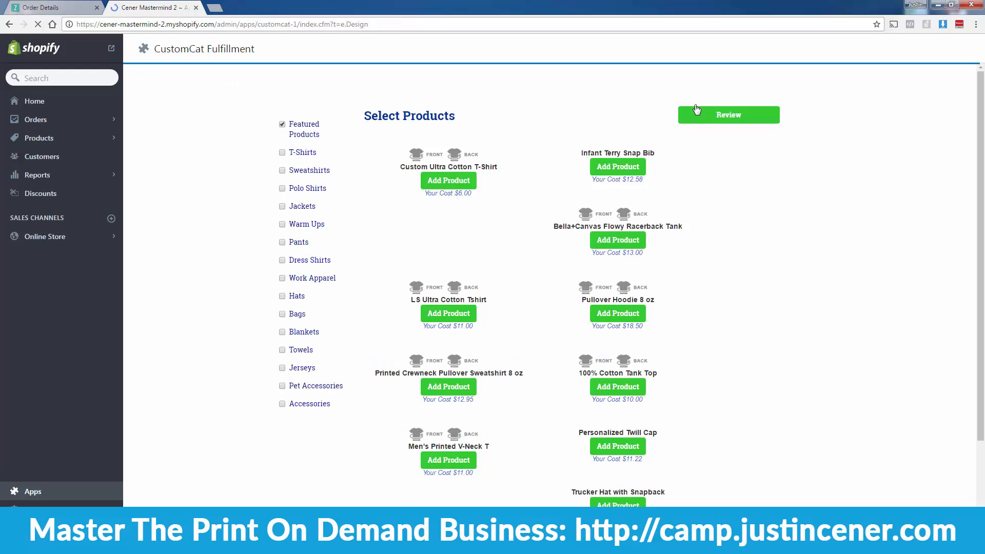
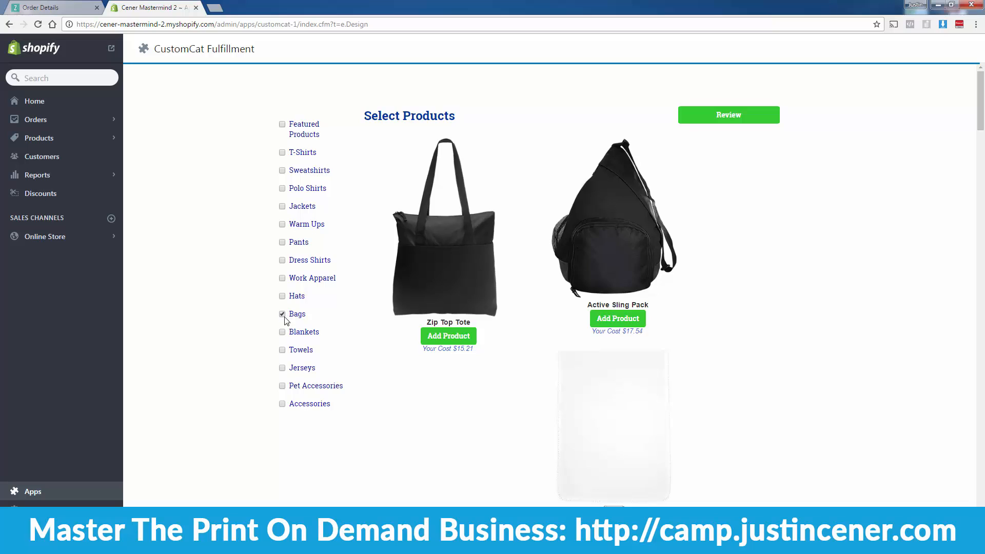
Step: Browse the bags, blanket, pet accessories and accessories categories, then pick from Featured Products and review
click(282, 315)
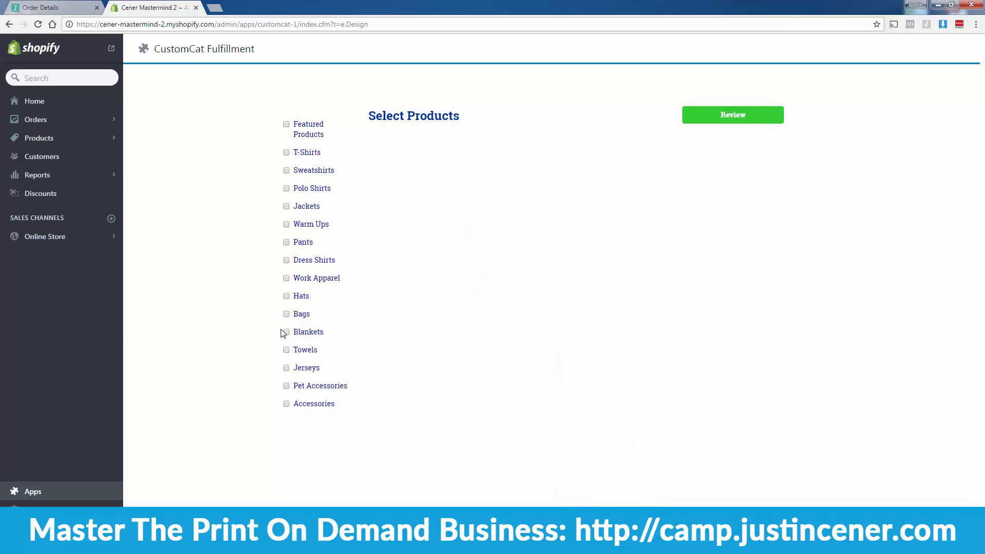
click(283, 332)
click(282, 333)
click(287, 386)
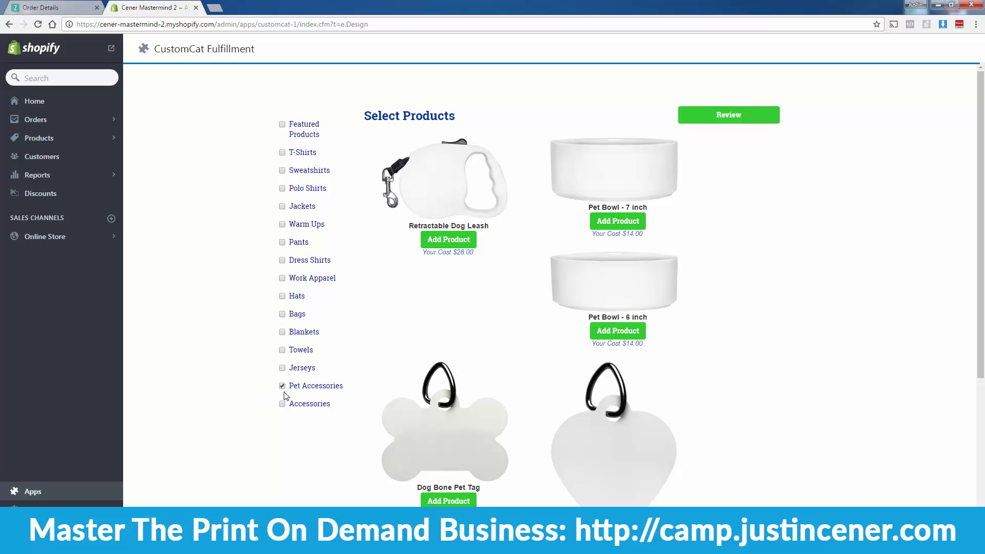
click(282, 386)
click(282, 404)
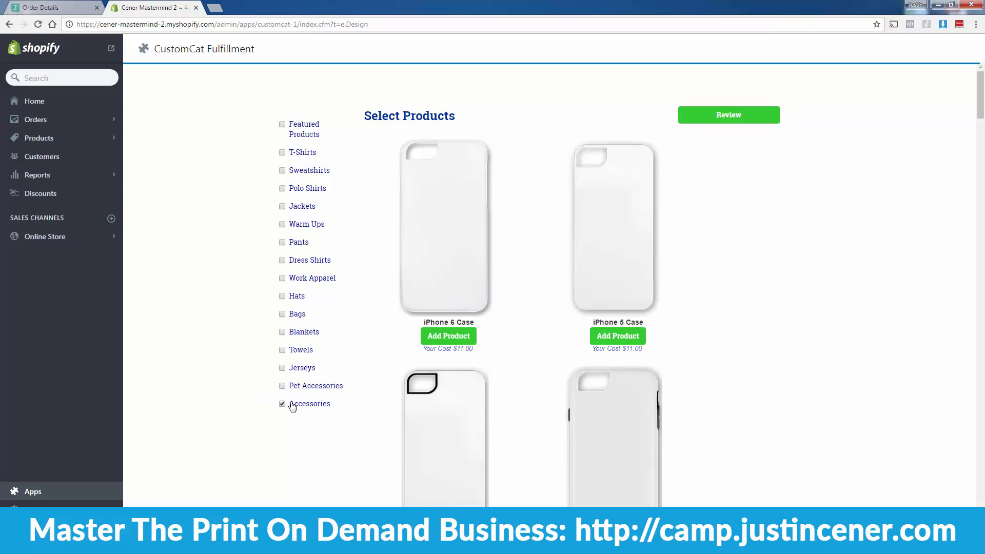
click(282, 404)
click(292, 133)
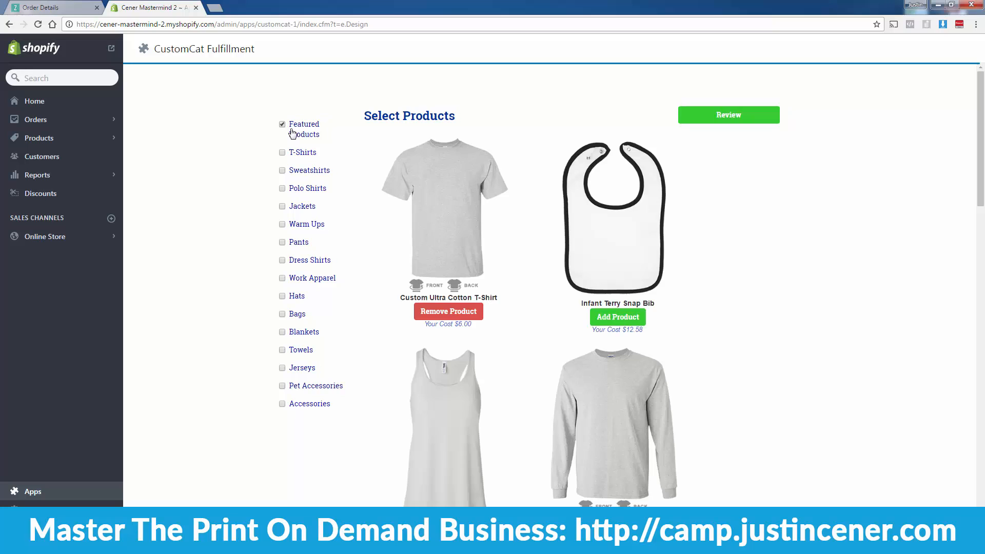
click(713, 110)
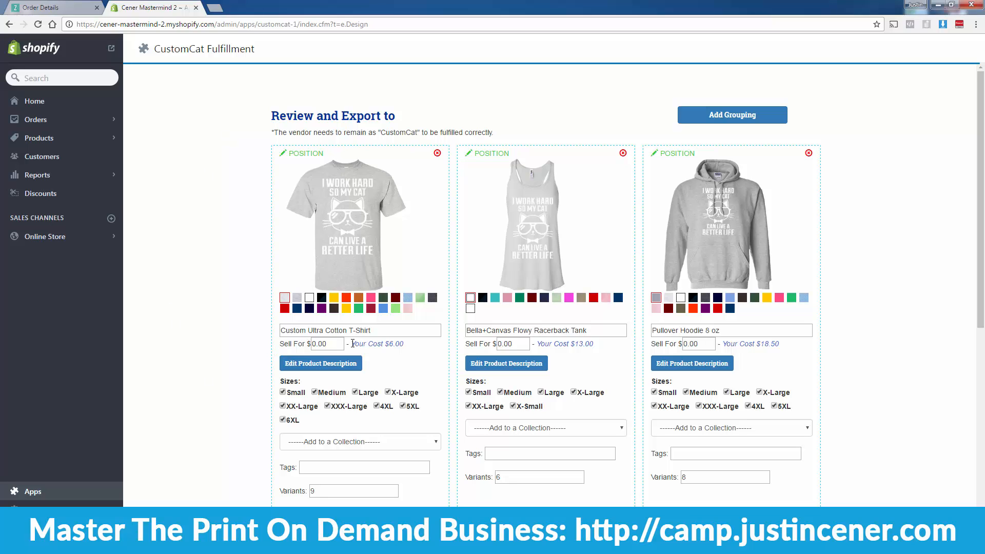
Step: Set sell prices: T-shirt 22.99, tank 27.99, hoodie 39.99, ladies tee 22.99
double_click(323, 344)
text(22.99)
click(520, 344)
double_click(520, 345)
text(27.99)
double_click(711, 342)
text(39.99)
scroll(892, 358, down, 1)
scroll(893, 358, down, 5)
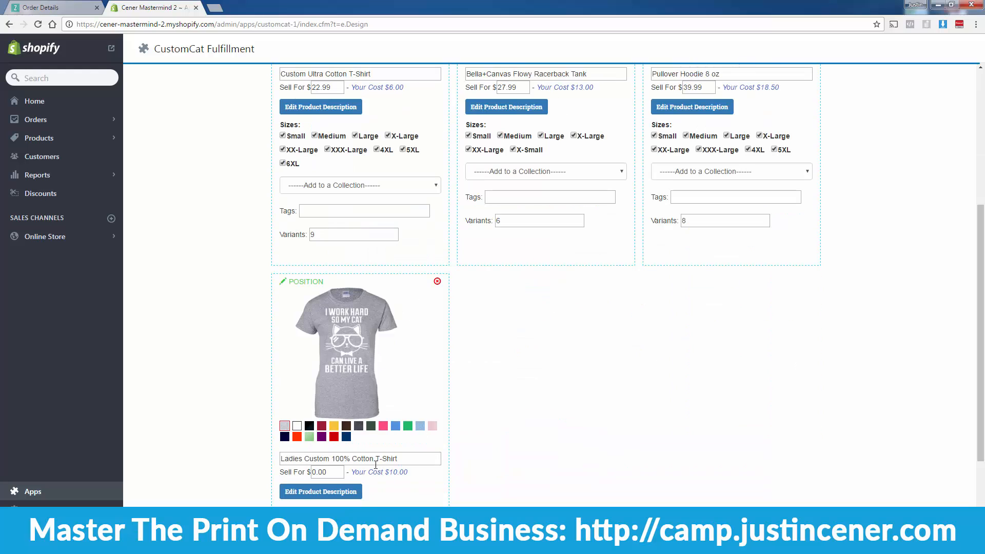
double_click(336, 472)
text(22.99)
scroll(528, 425, up, 6)
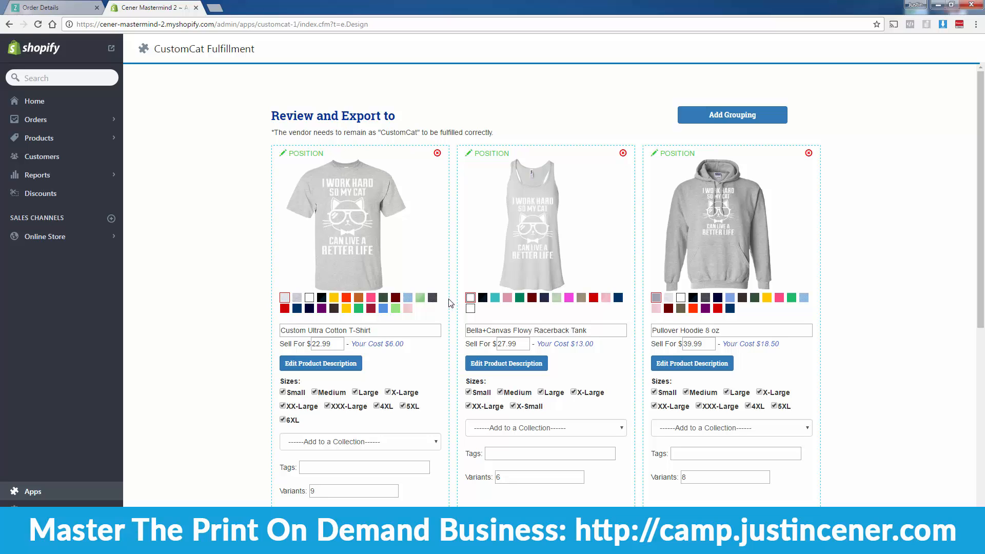
Step: Clear the preset colour from the T-shirt, tank and hoodie
click(283, 298)
click(471, 297)
click(656, 298)
scroll(277, 411, down, 5)
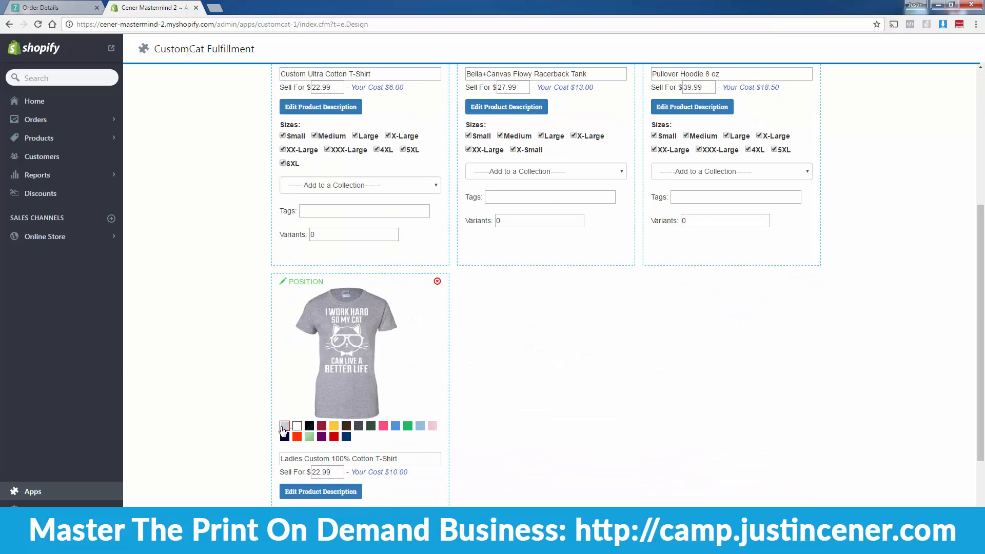
scroll(280, 428, up, 5)
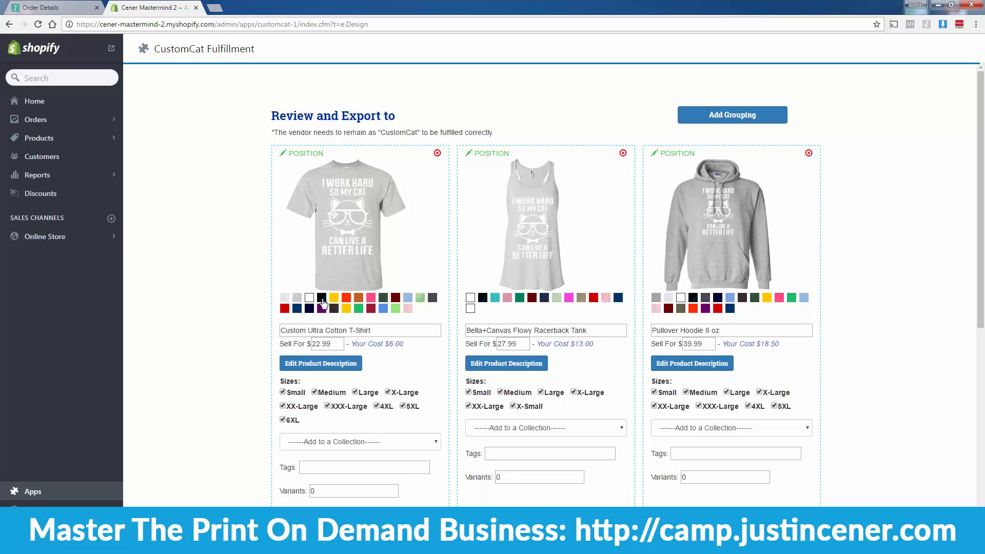
Step: Add black and red as colours for the T-shirt and the racerback tank
click(323, 301)
click(284, 308)
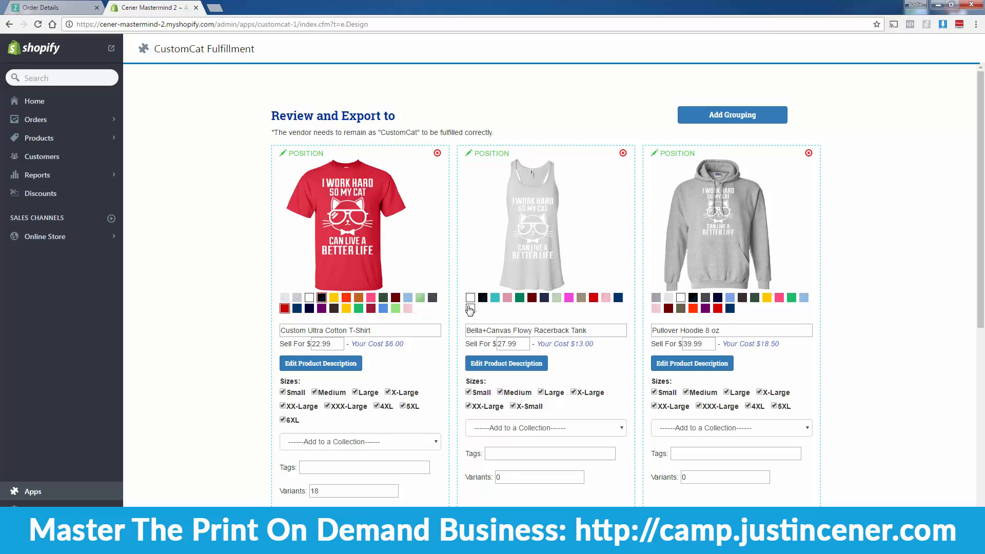
click(483, 298)
click(594, 298)
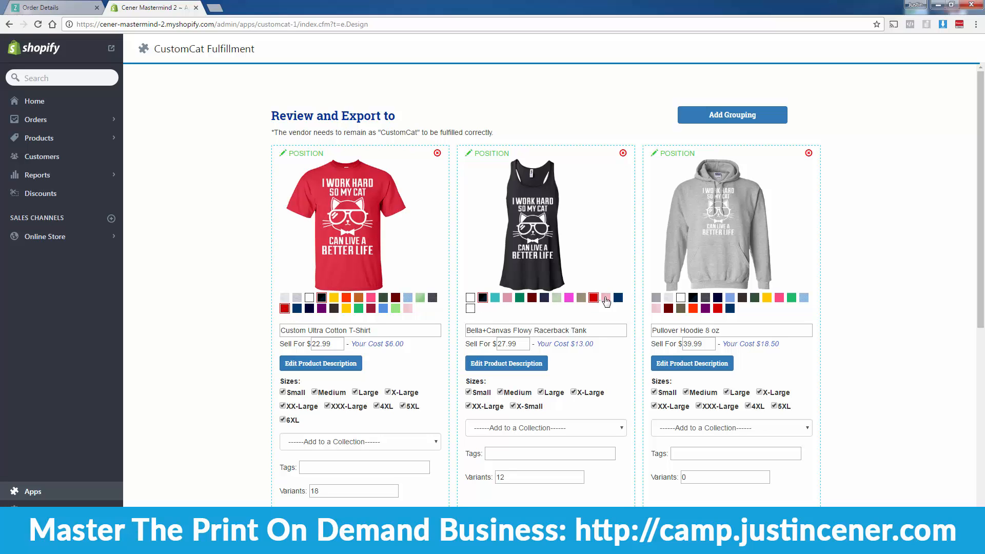
Step: Give the hoodie red and black, replacing the navy that was added by mistake
click(717, 298)
click(718, 308)
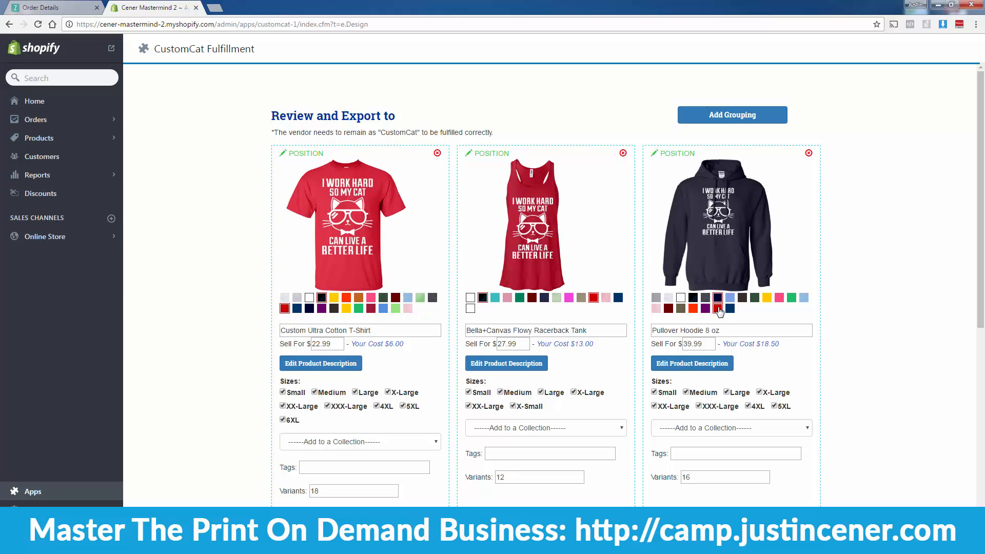
scroll(667, 328, down, 4)
scroll(709, 184, up, 2)
click(717, 195)
click(693, 195)
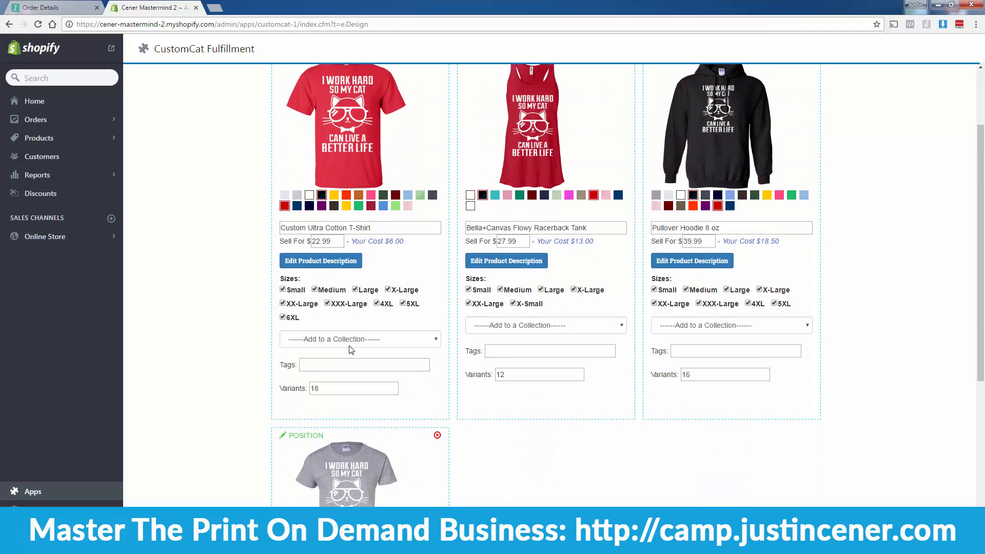
scroll(351, 349, down, 6)
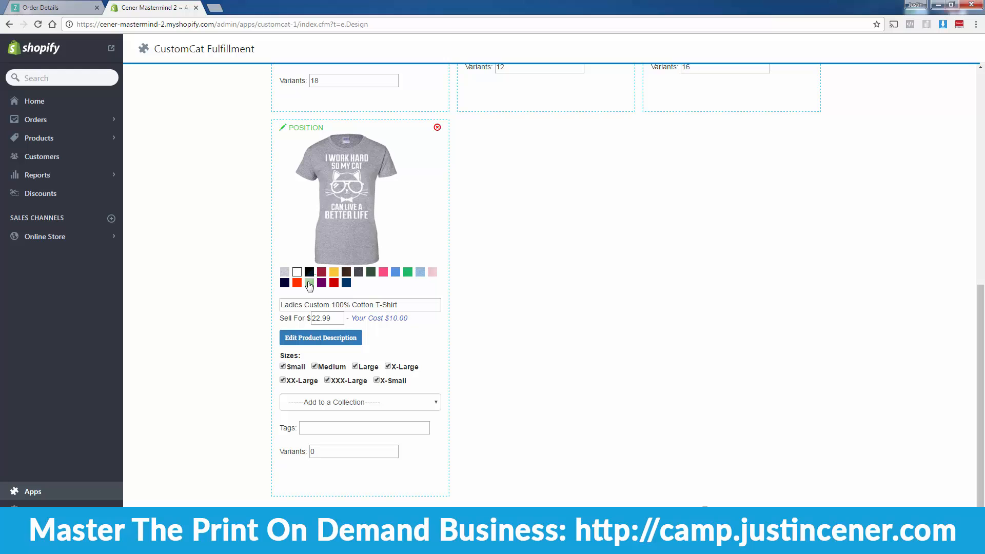
Step: Add black and red to the ladies tee and preview the hoodie in red
click(309, 271)
click(334, 283)
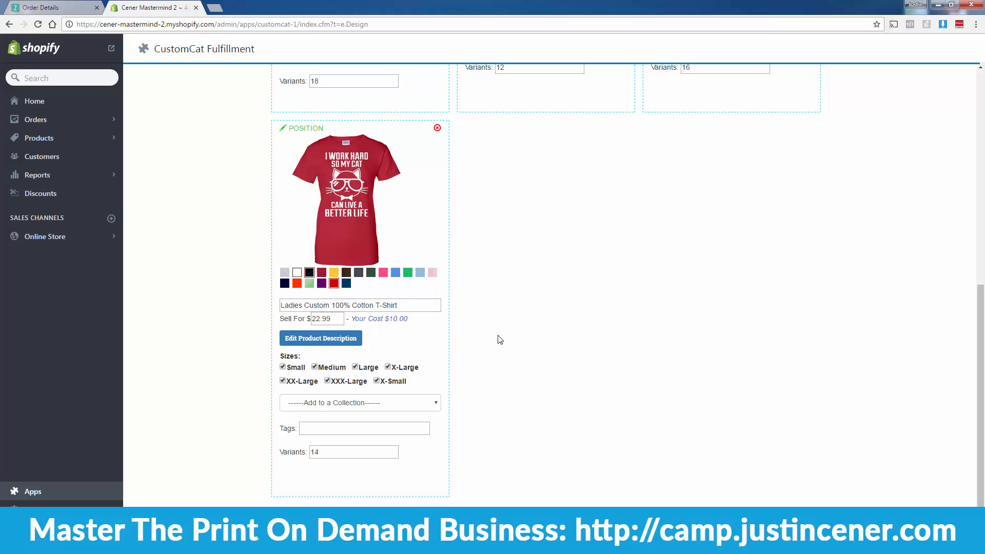
scroll(501, 340, up, 8)
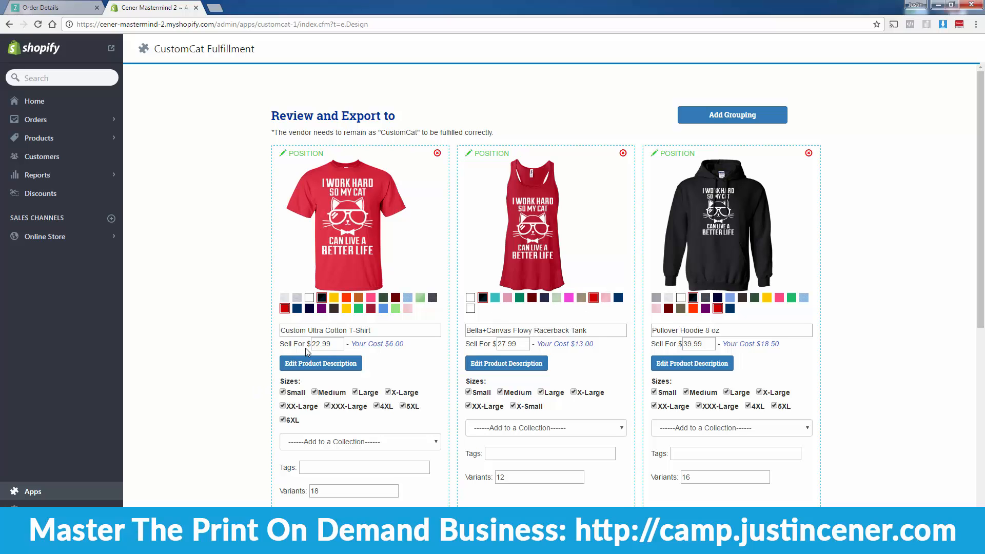
click(717, 308)
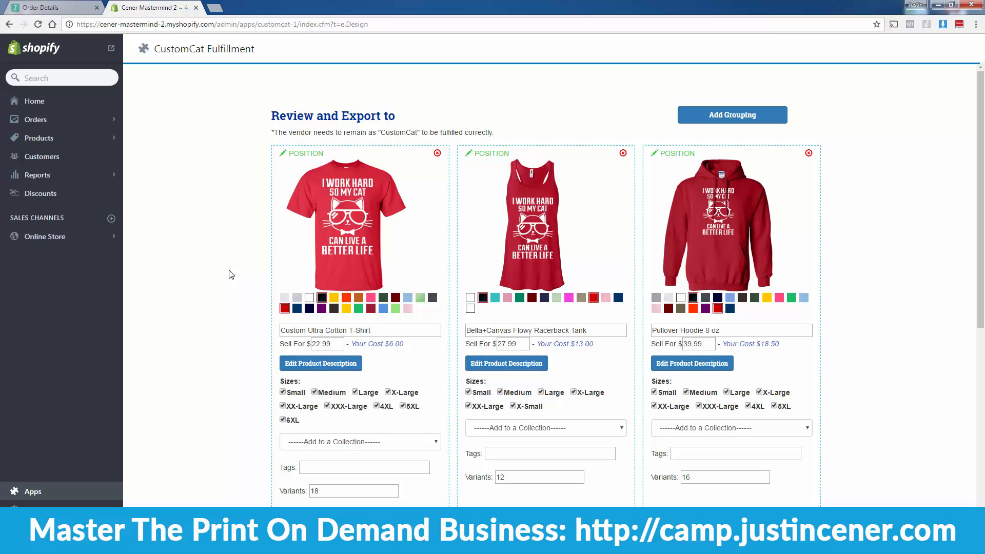
Step: Start a product grouping and add the T-shirt, racerback tank and ladies tee to it
click(724, 118)
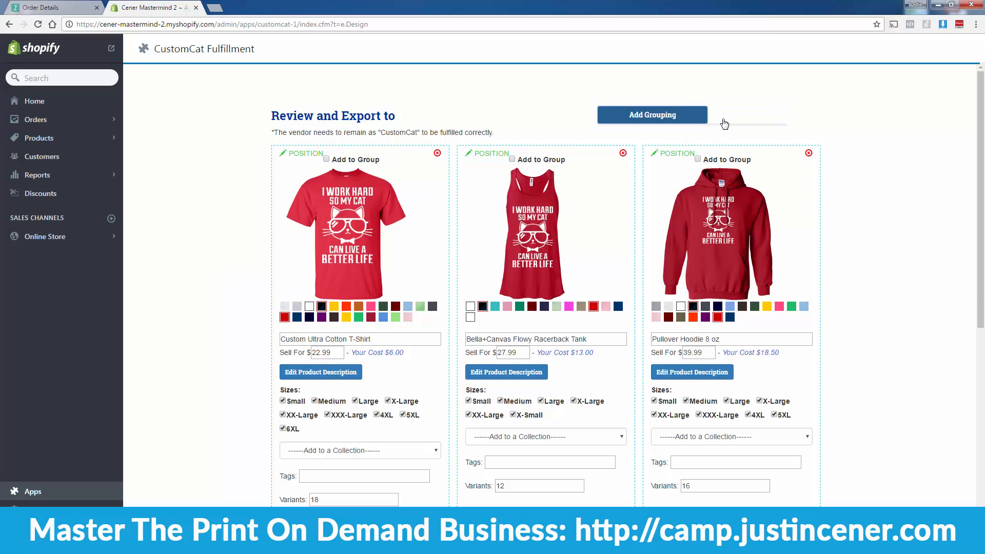
click(326, 296)
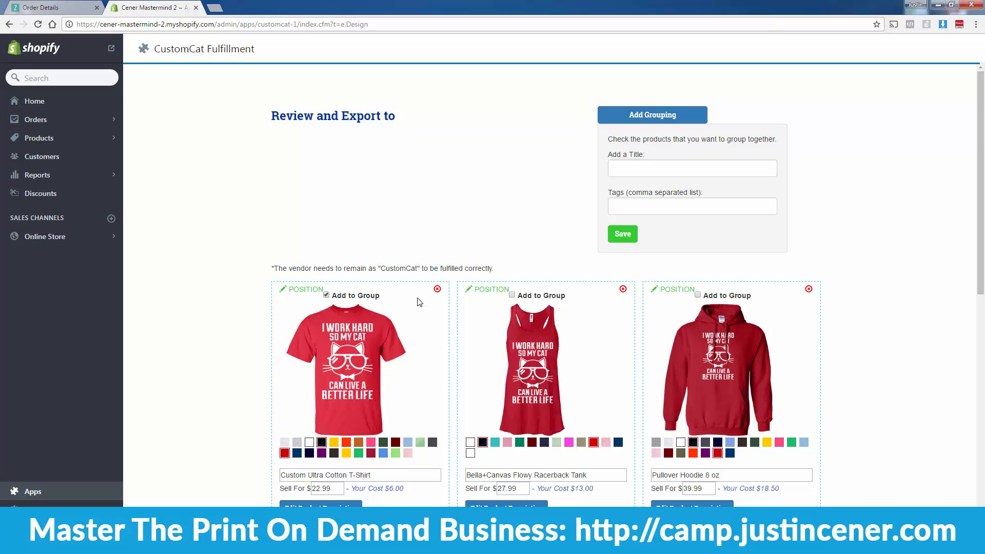
click(512, 295)
scroll(498, 353, down, 5)
click(326, 424)
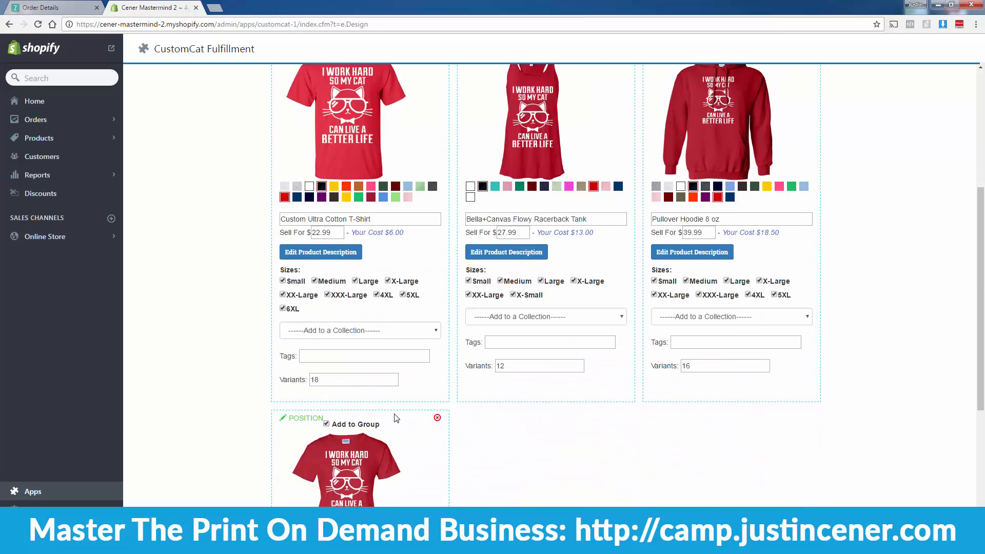
scroll(397, 418, up, 5)
Step: Title the group 'Better Life For My Cat', save it, and export to Shopify
click(639, 169)
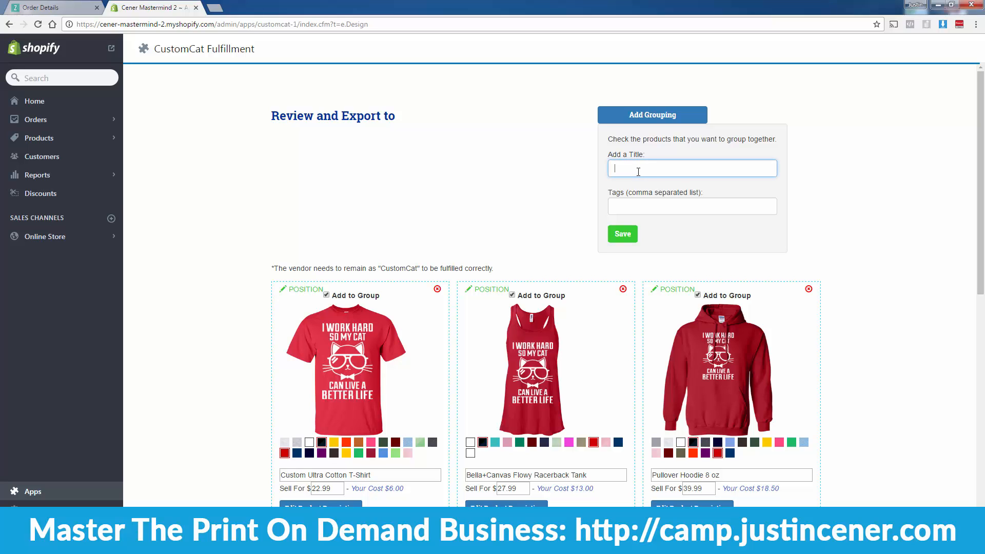
text(Better Life For My Cat)
click(620, 237)
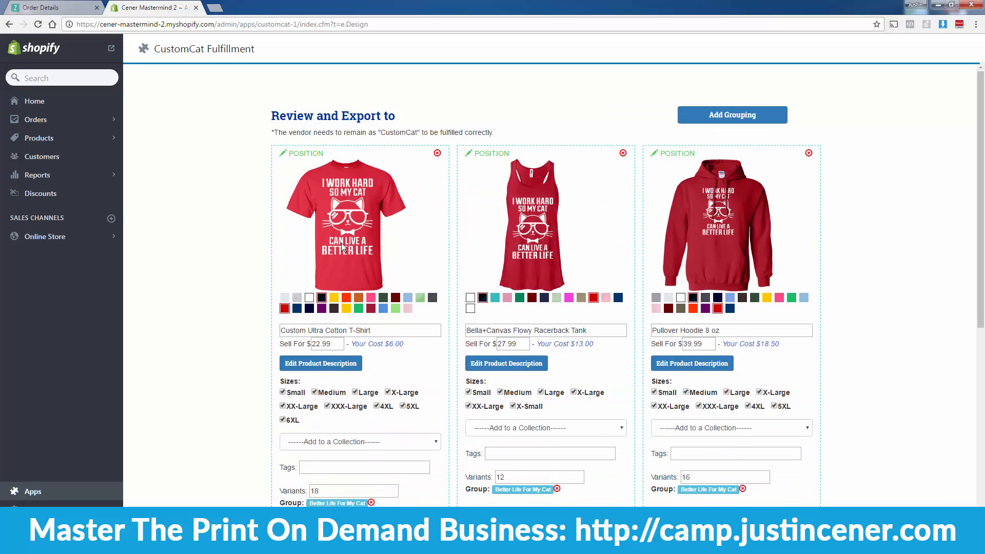
scroll(610, 293, down, 8)
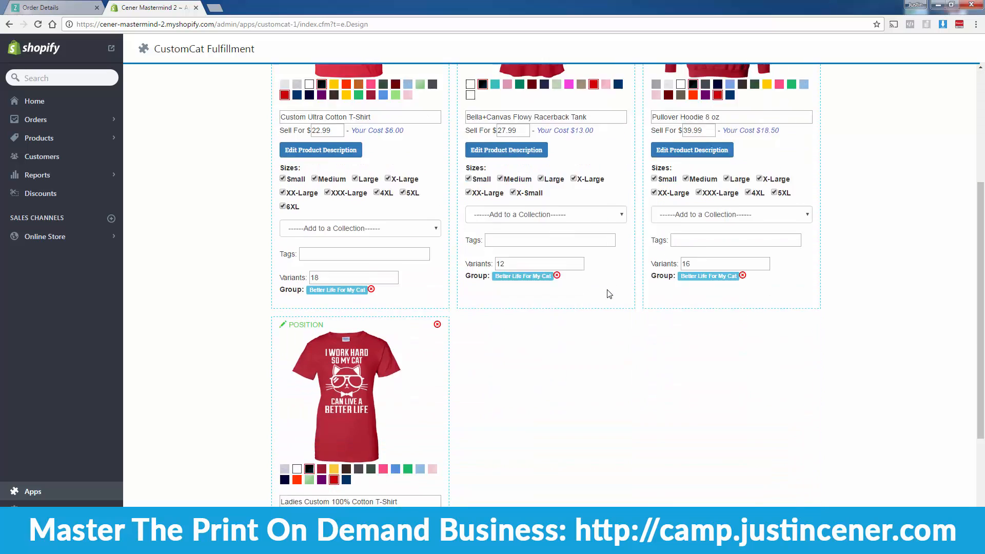
scroll(320, 328, up, 3)
scroll(327, 349, up, 5)
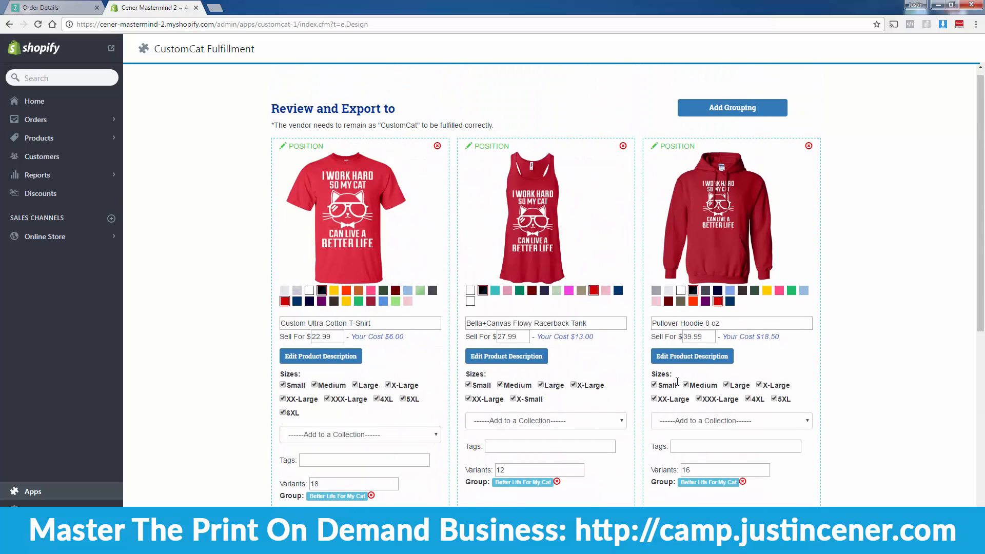
scroll(675, 385, down, 8)
click(745, 522)
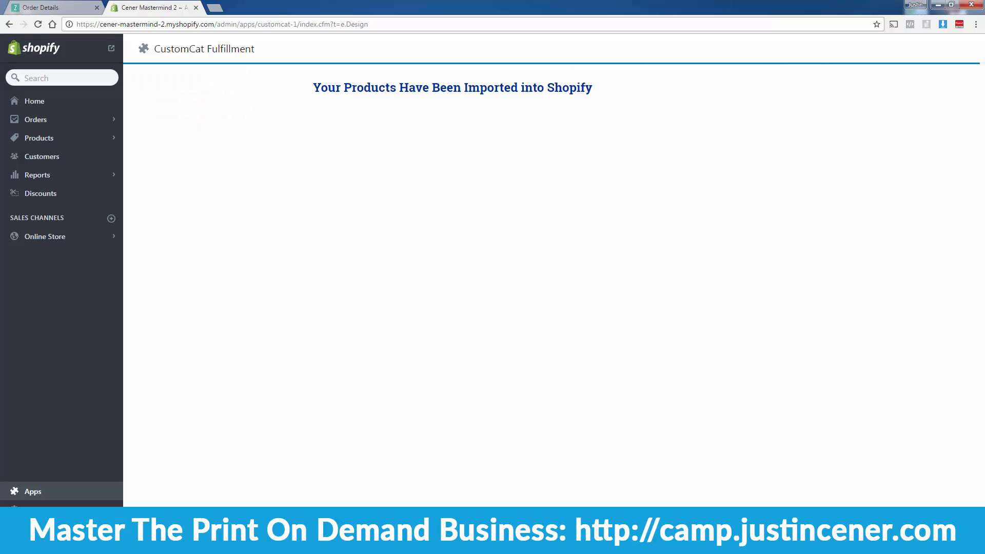
Step: Go to the Shopify Products list once the import finishes
click(76, 146)
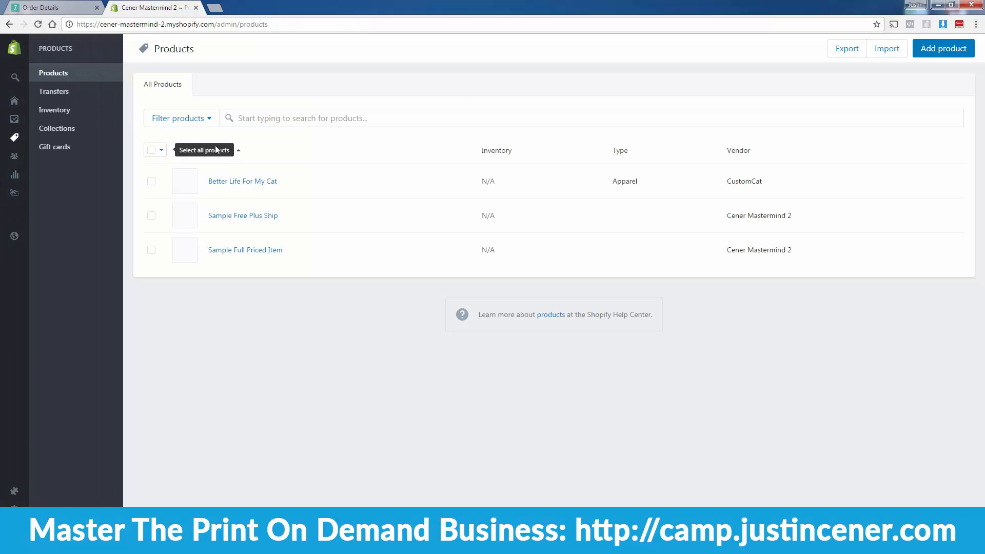
Step: View Better Life For My Cat on the storefront, check its Style and Color choices, and return to the admin
click(243, 186)
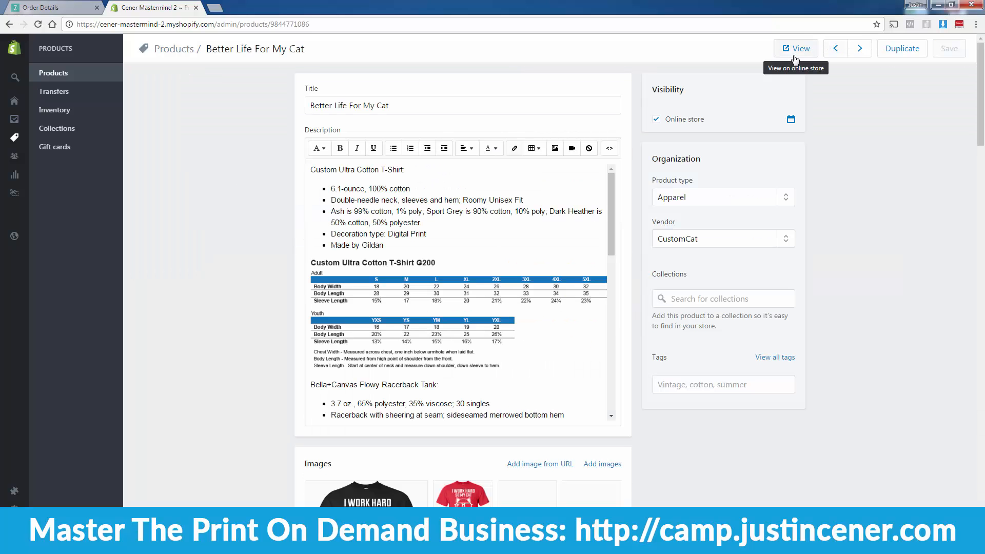
click(795, 49)
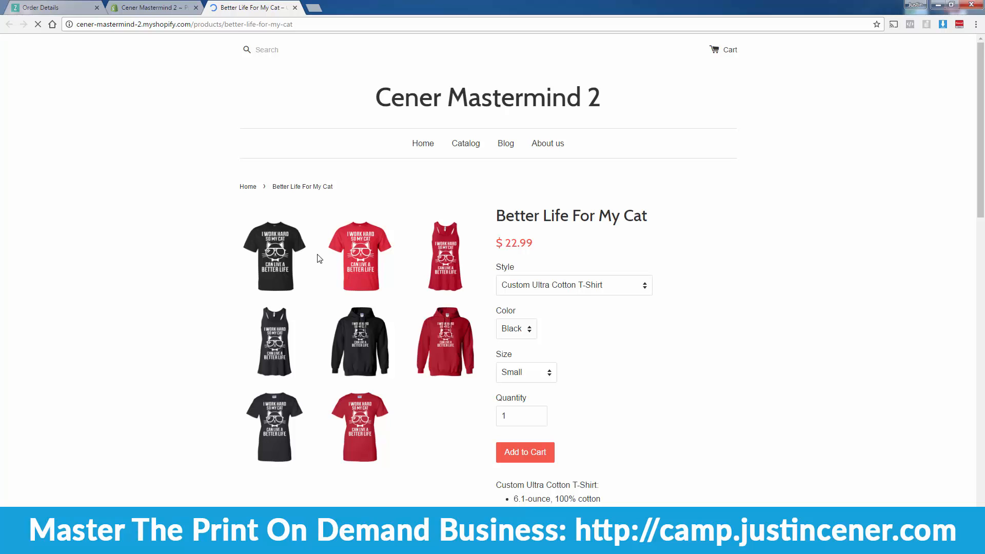
click(542, 289)
click(543, 292)
click(542, 292)
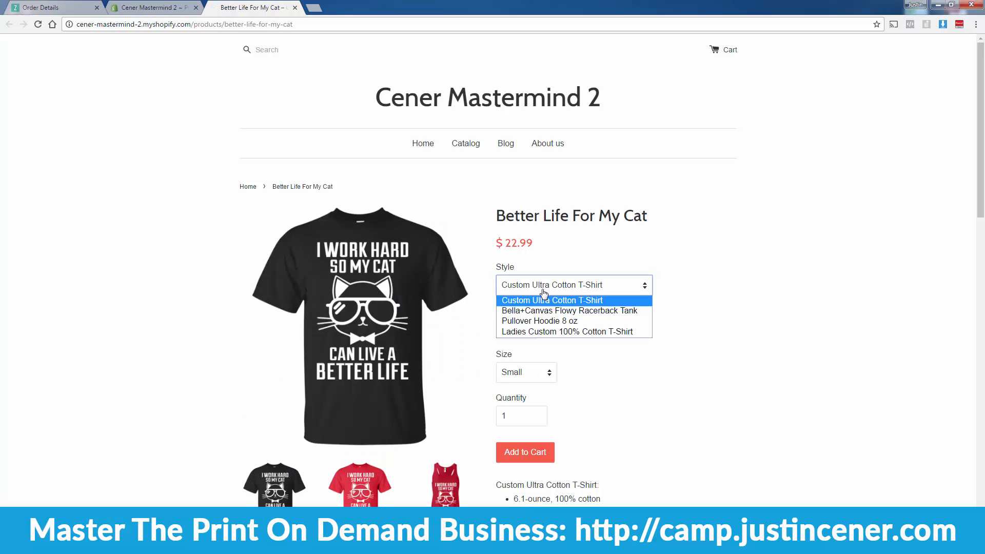
click(579, 229)
click(515, 329)
click(512, 341)
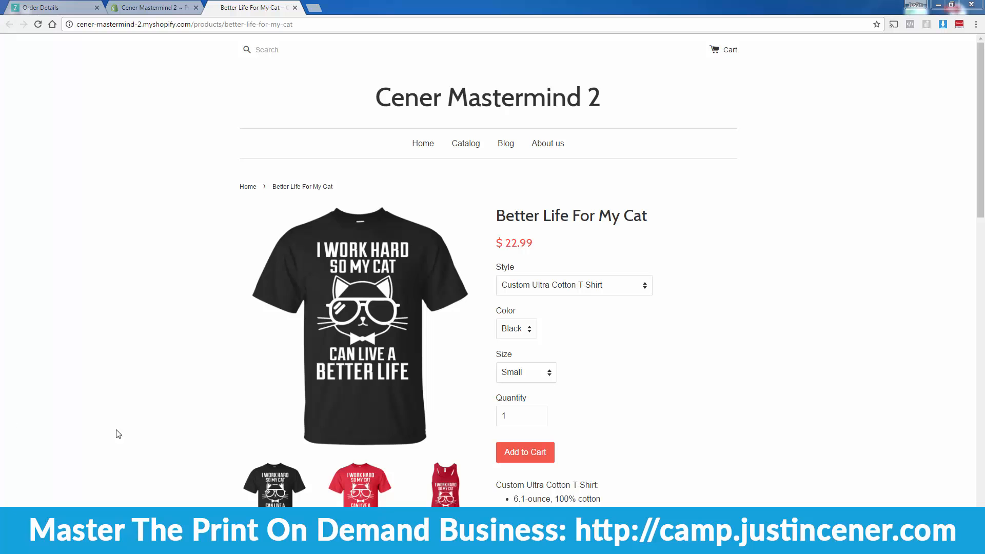
click(156, 7)
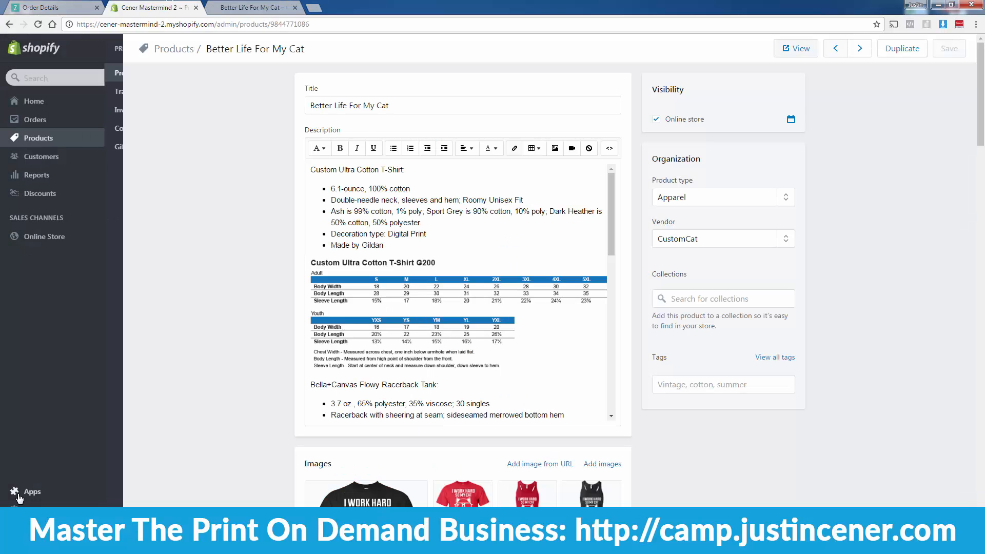
Step: Search the Shopify App Store for 'teel' and open the teelaunch listing
click(17, 493)
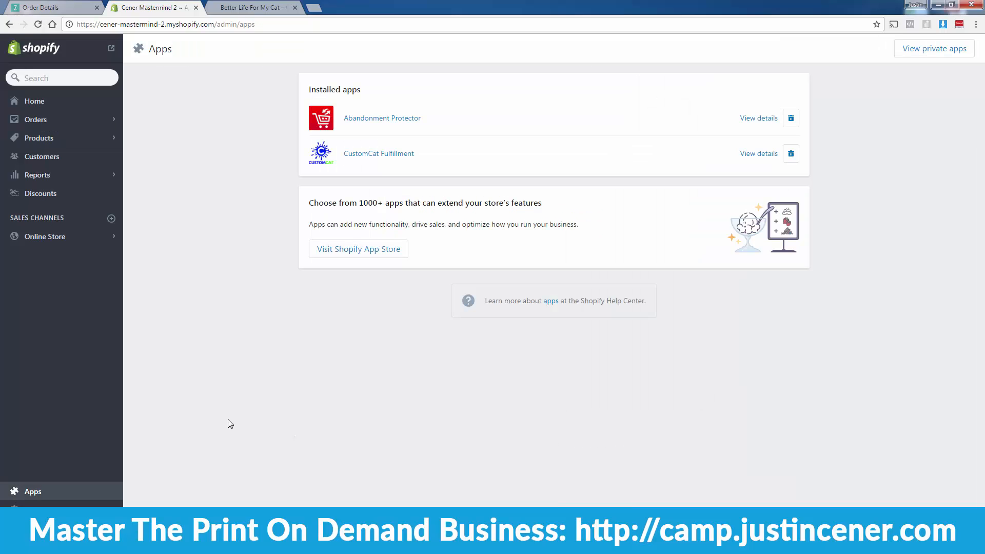
click(385, 252)
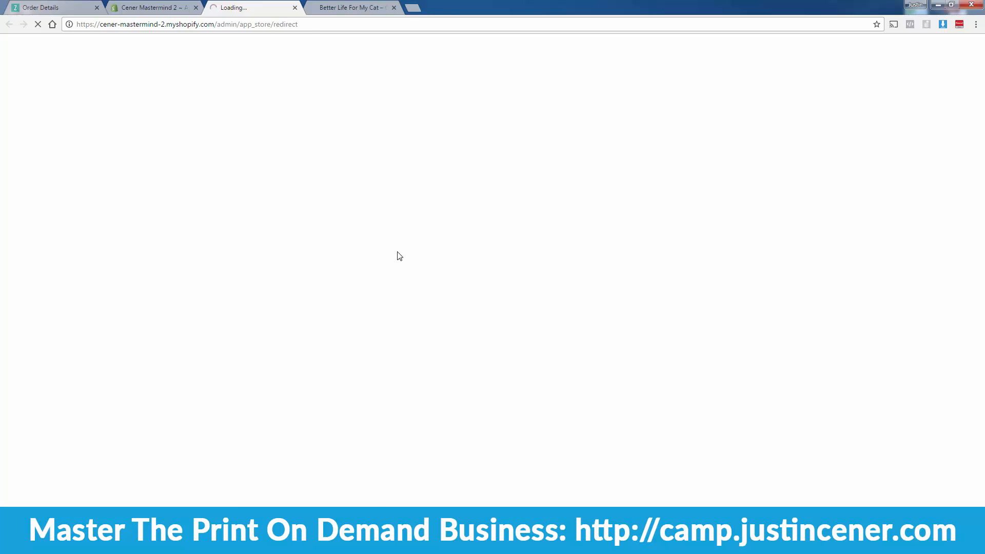
click(667, 136)
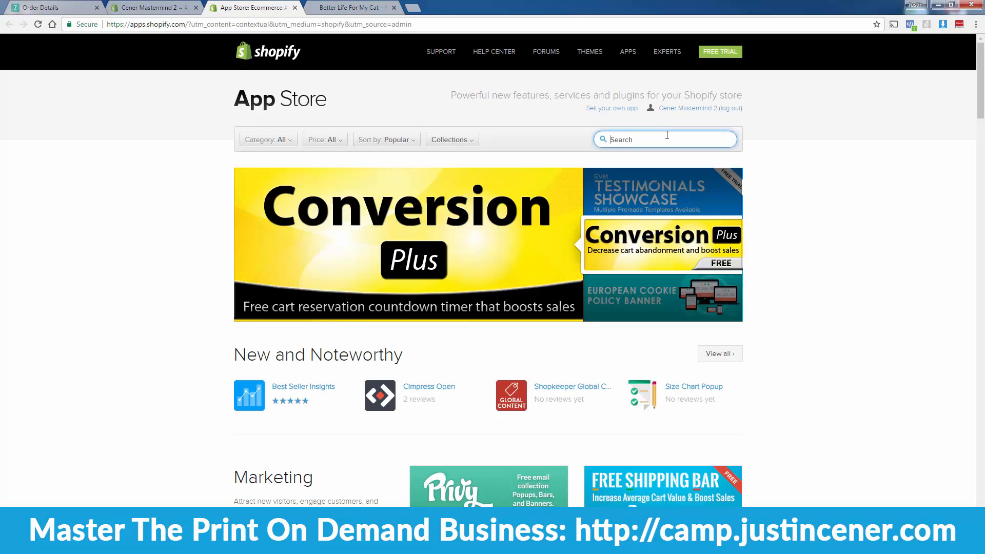
text(teel)
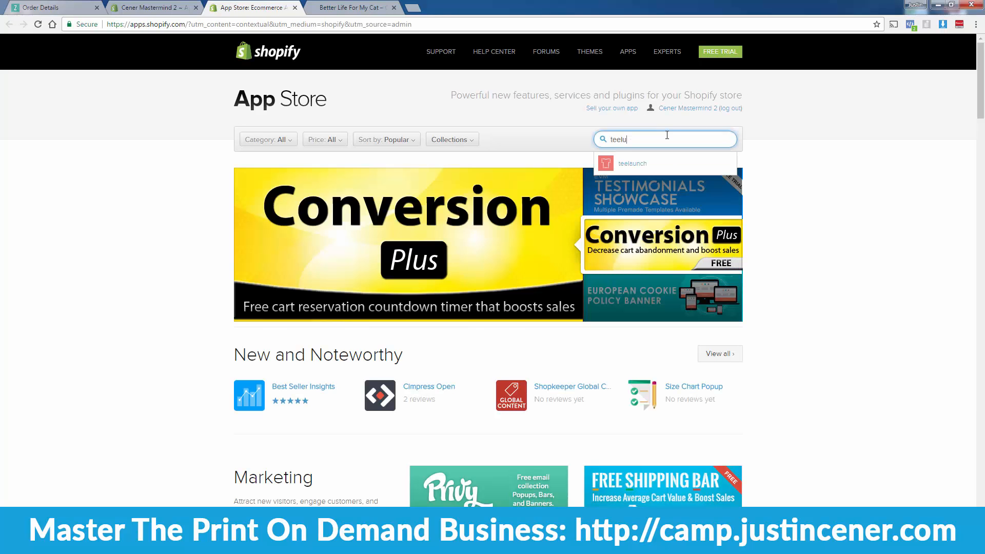
key(Down)
key(Return)
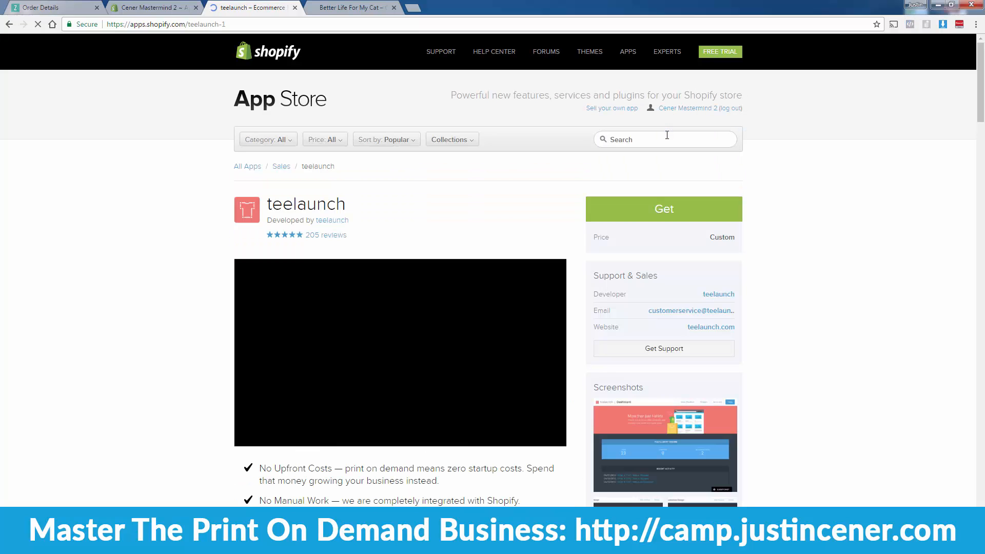
Step: Read the listing's example profit margins for t-shirts and hoodies
scroll(366, 211, down, 2)
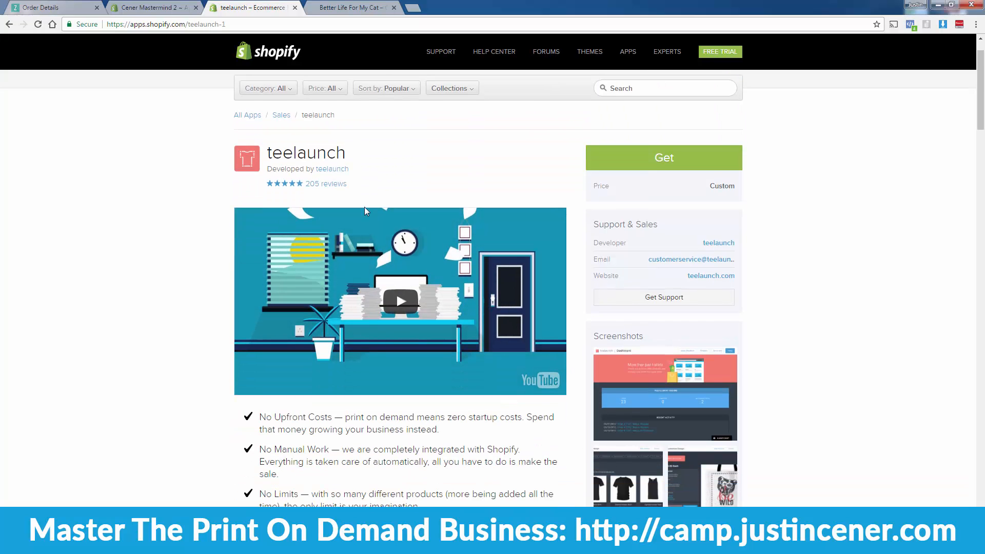
scroll(400, 299, down, 8)
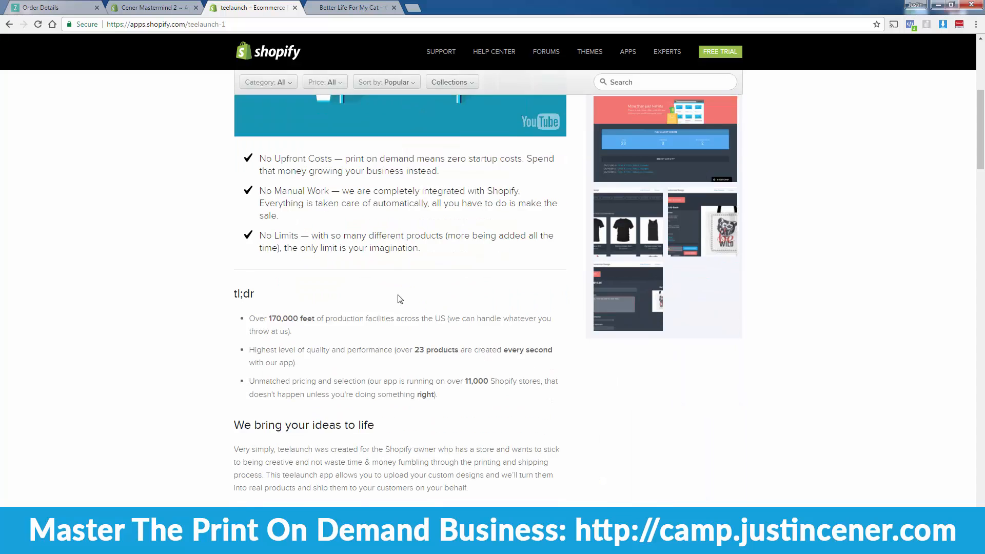
scroll(400, 299, down, 4)
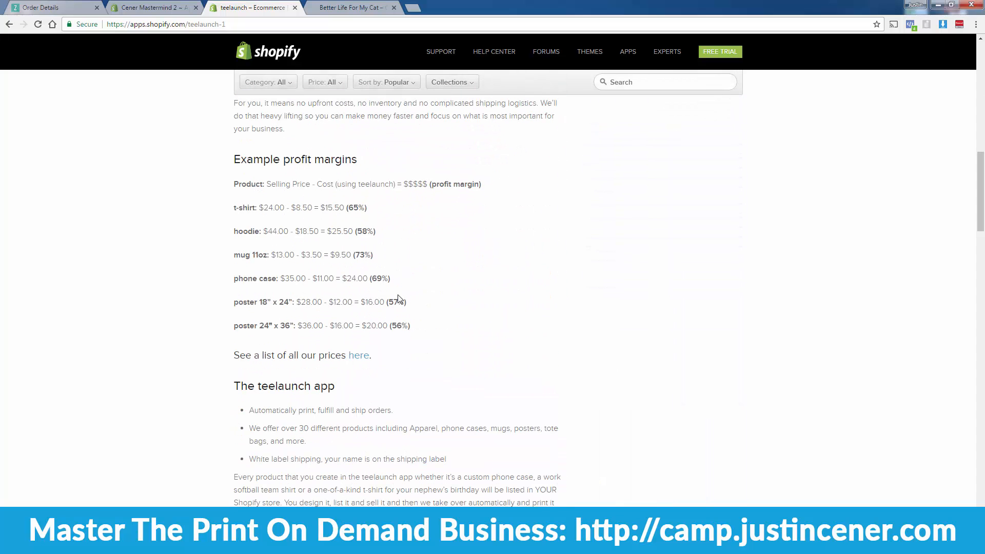
drag(234, 207, 370, 209)
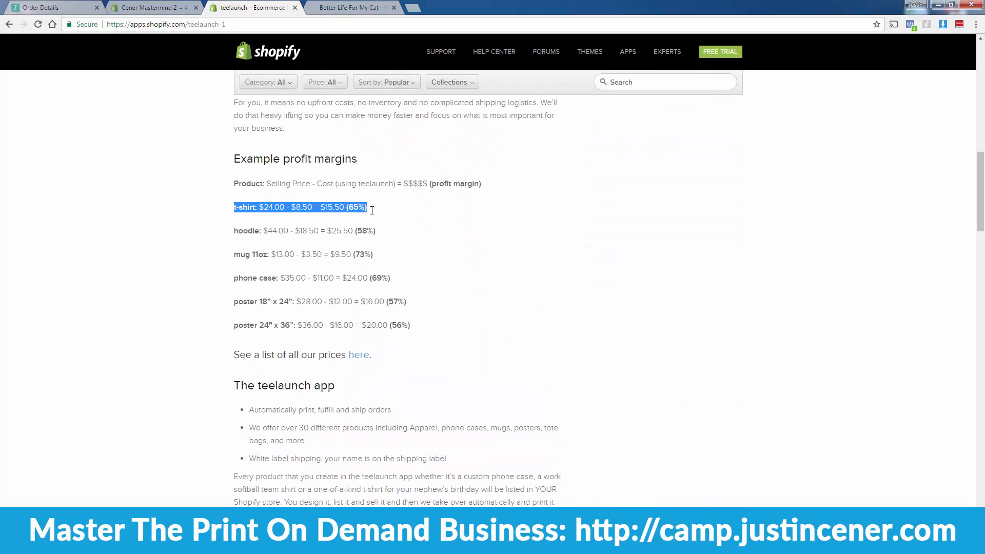
click(373, 213)
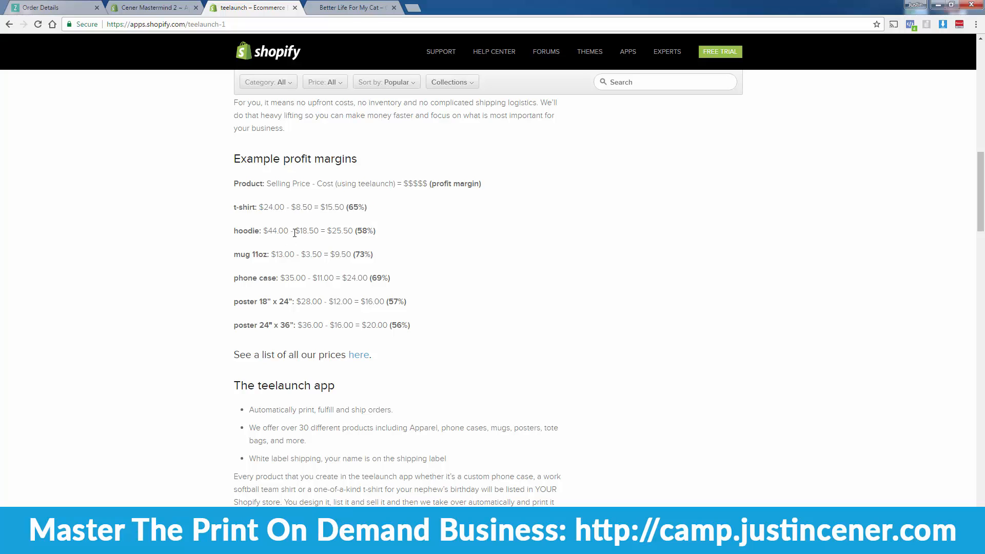
drag(234, 230, 377, 225)
click(329, 229)
drag(234, 208, 365, 208)
click(366, 208)
drag(235, 207, 426, 227)
click(425, 227)
Step: Note the over-30-products feature, then choose Get to add teelaunch
scroll(388, 350, up, 3)
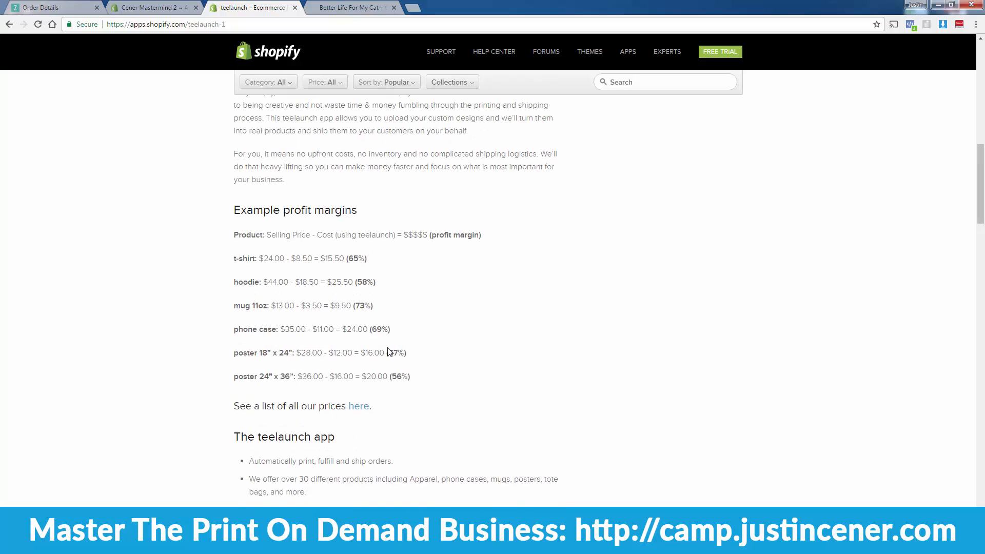
scroll(388, 348, up, 1)
scroll(388, 349, down, 4)
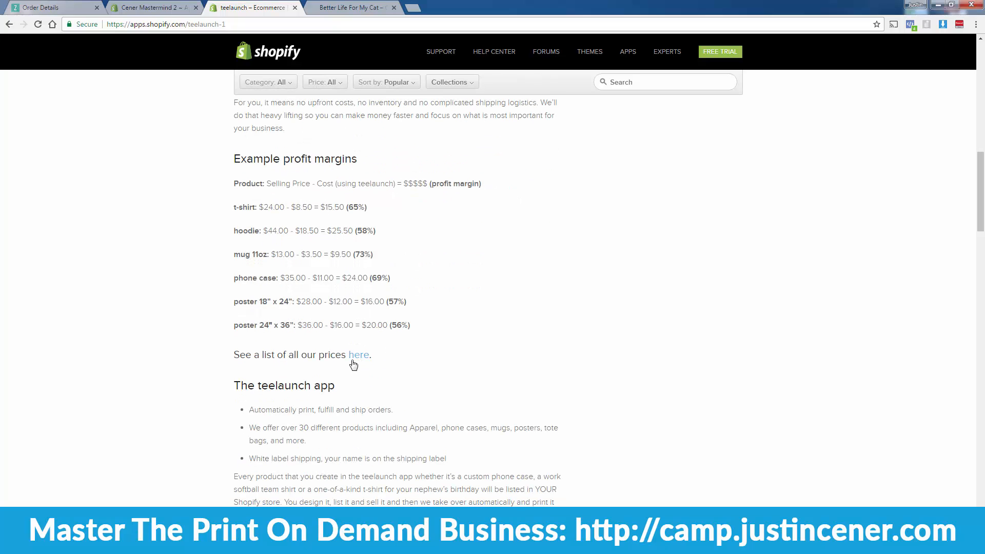
drag(249, 427, 318, 443)
click(332, 442)
scroll(336, 349, up, 1)
scroll(336, 350, up, 2)
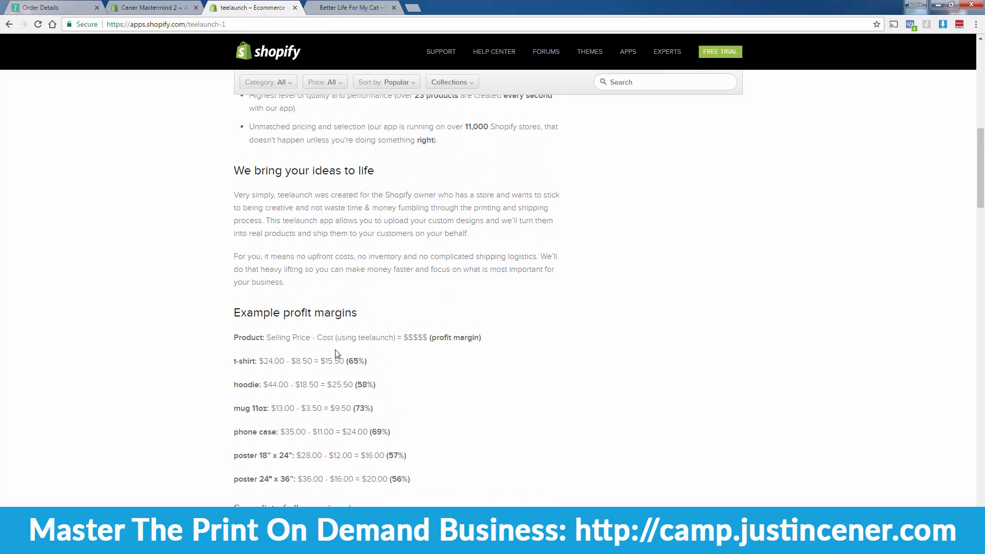
scroll(318, 400, up, 10)
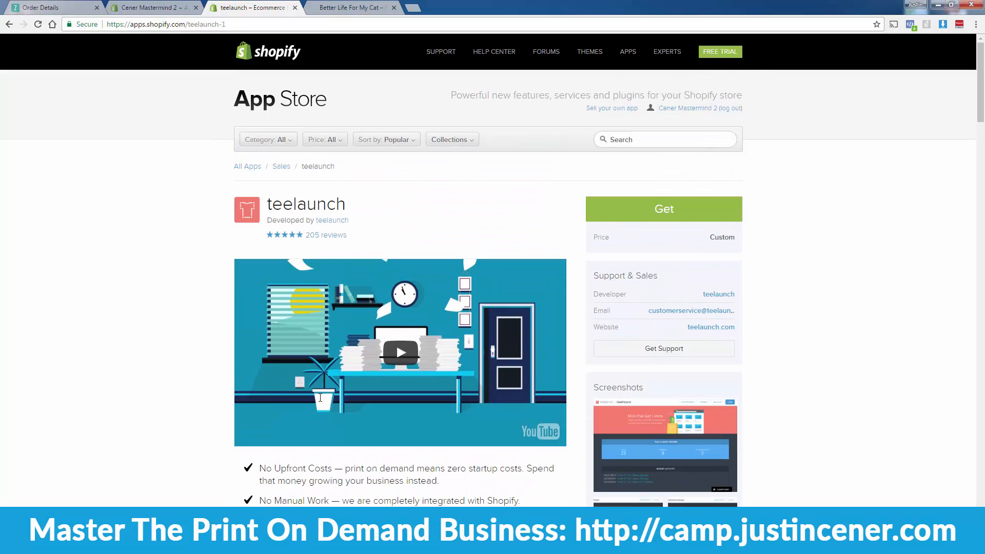
click(663, 208)
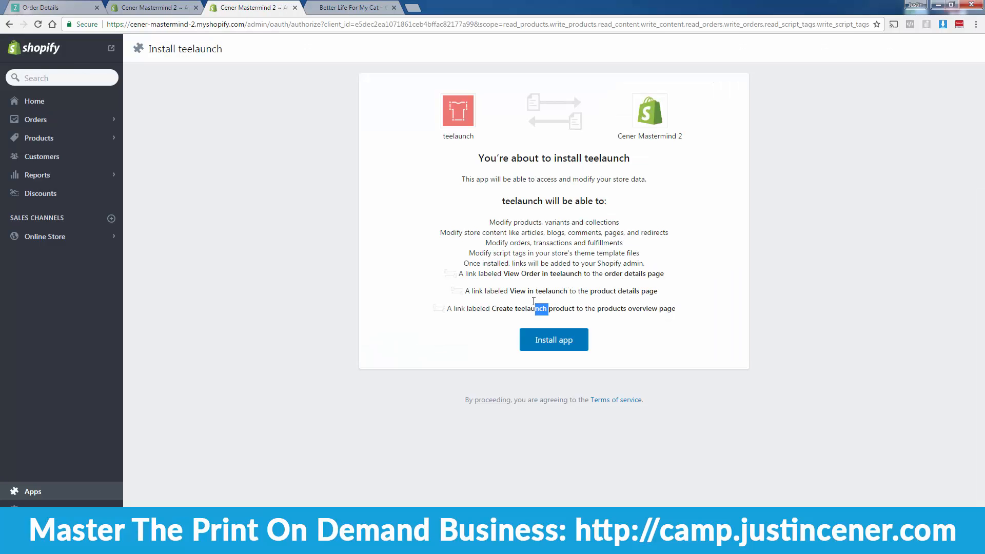
Step: Install teelaunch and go to its Account page from the dashboard
click(546, 340)
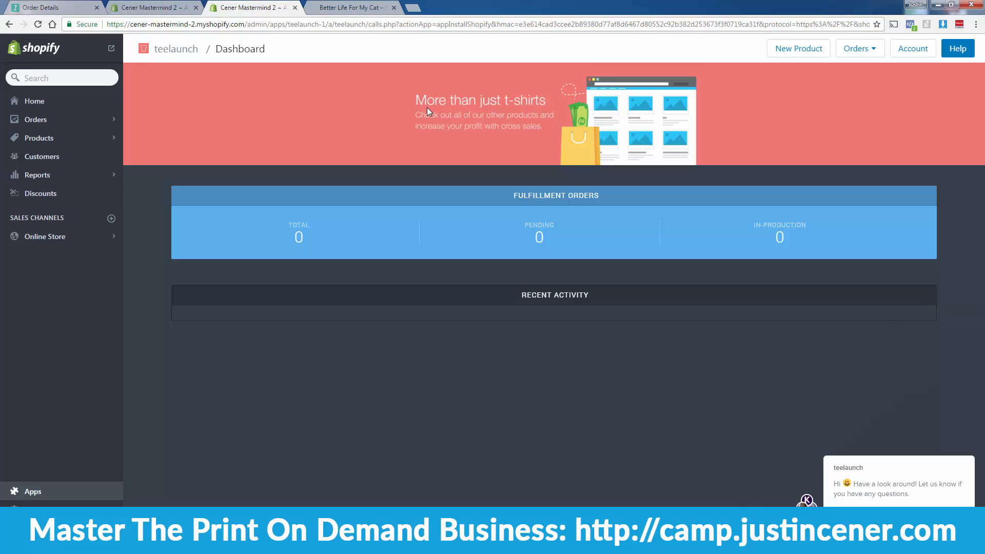
click(917, 49)
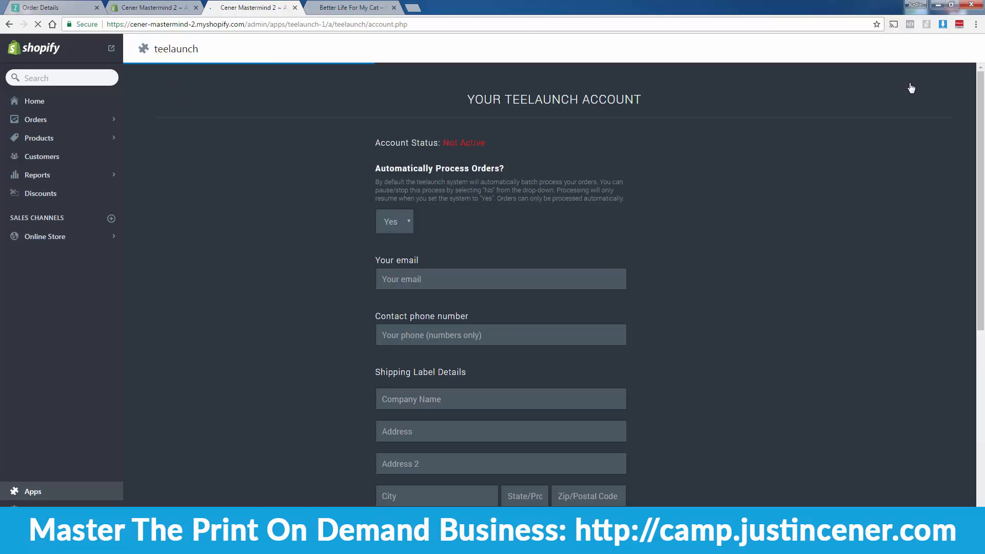
Step: Scroll through the teelaunch Your Account form showing Account Status: Not Active
scroll(703, 261, down, 5)
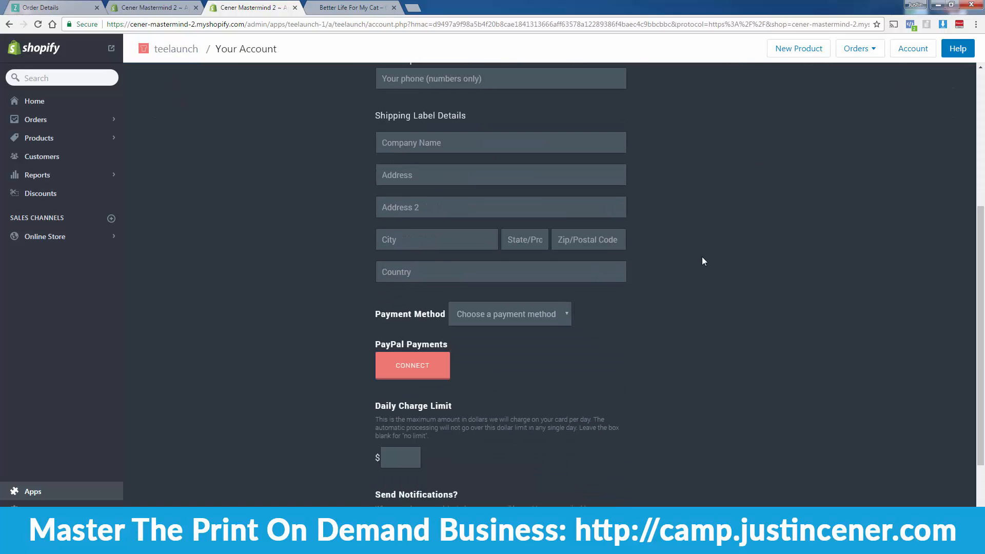
scroll(702, 261, down, 3)
scroll(702, 262, up, 8)
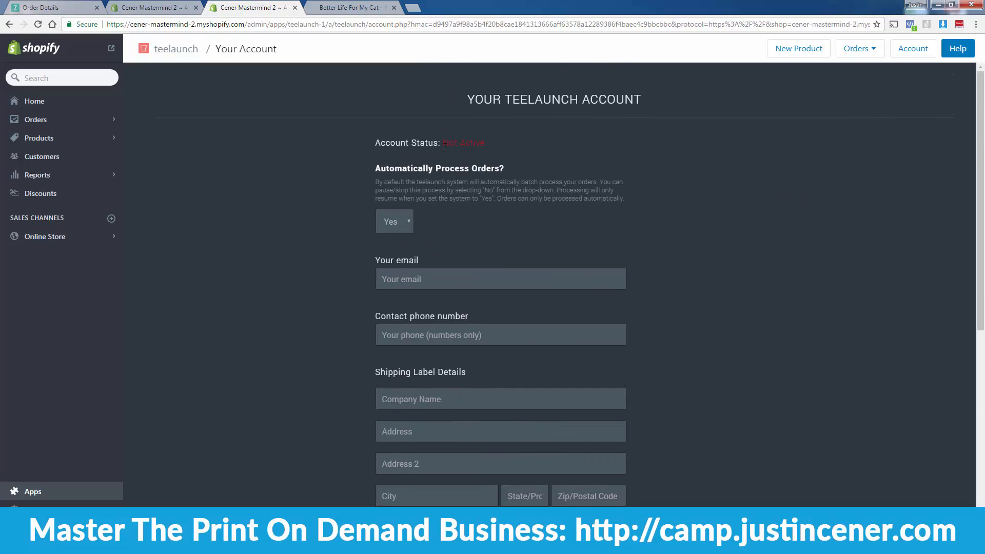
scroll(321, 327, down, 1)
scroll(313, 334, up, 1)
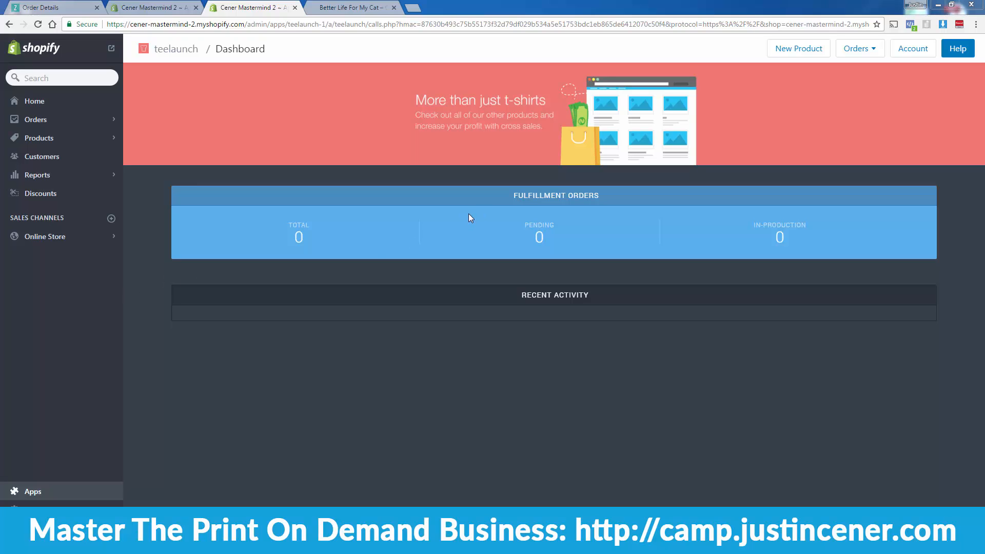
Step: Begin a new teelaunch product and select the Gildan Unisex Shirt
click(794, 49)
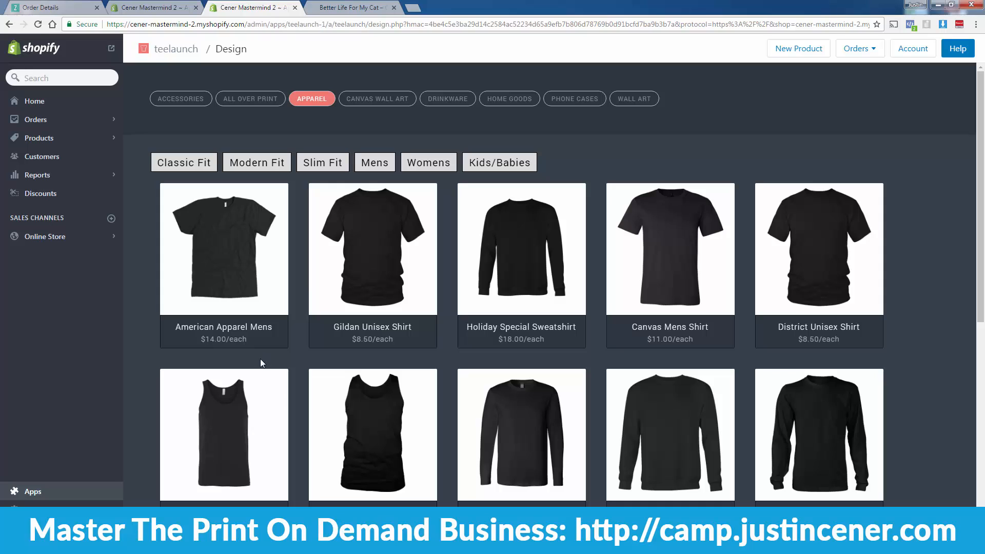
click(375, 277)
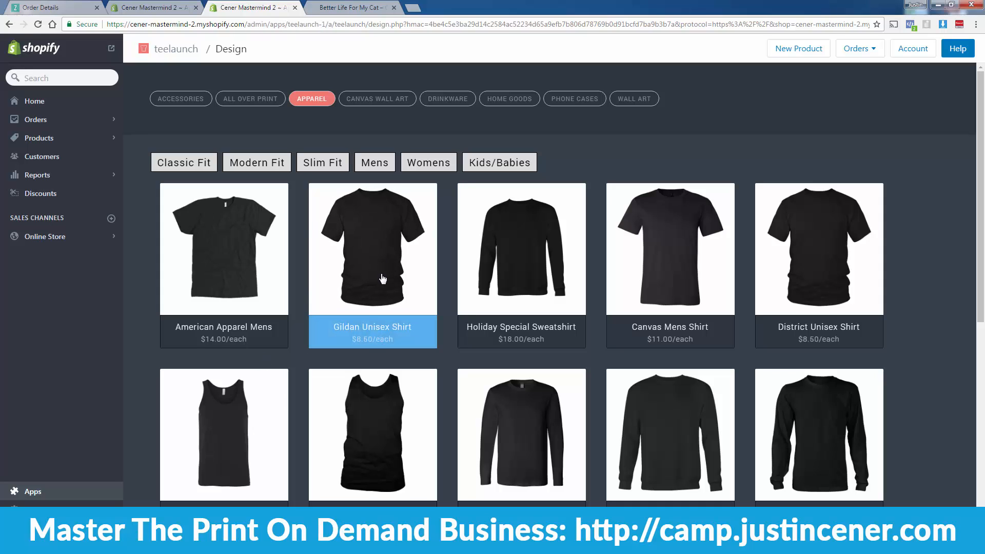
scroll(394, 260, down, 1)
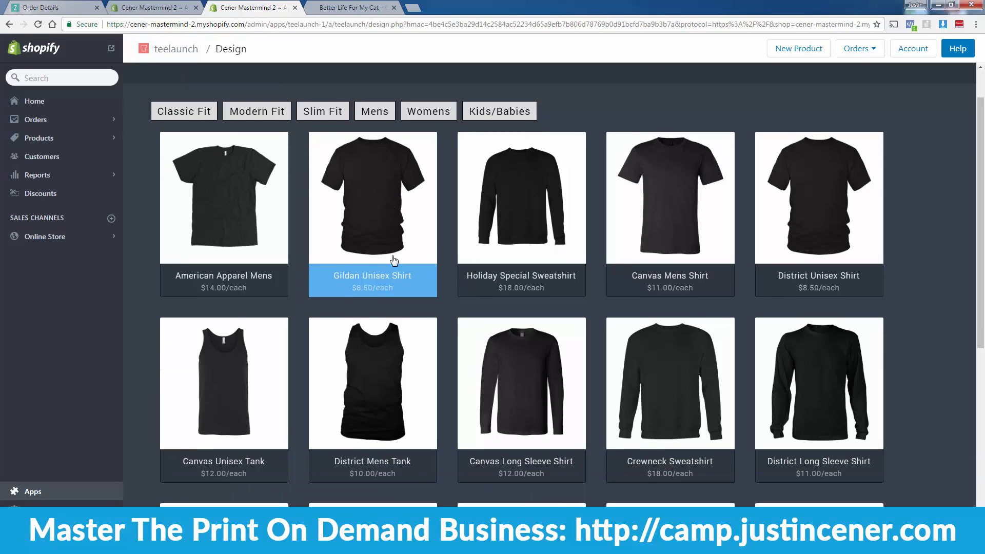
scroll(394, 260, up, 1)
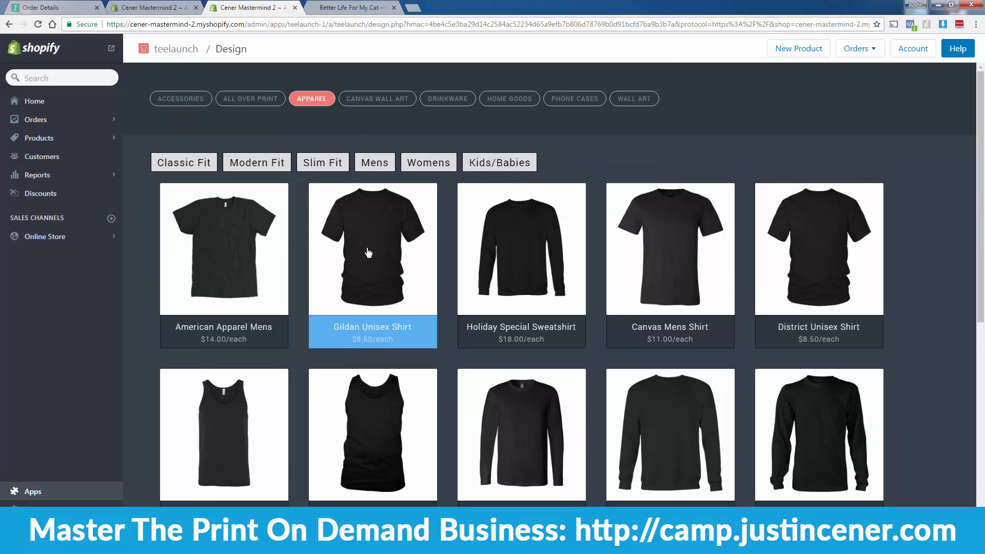
Step: Add the District Mens Tank, Unisex Hoodie and District Womens Shirt to the selection
scroll(350, 356, down, 2)
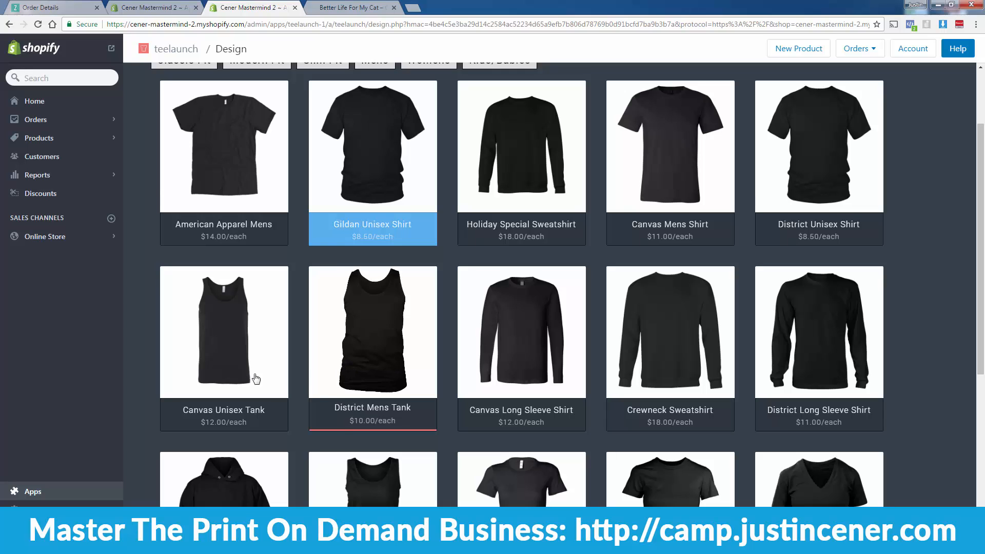
click(373, 351)
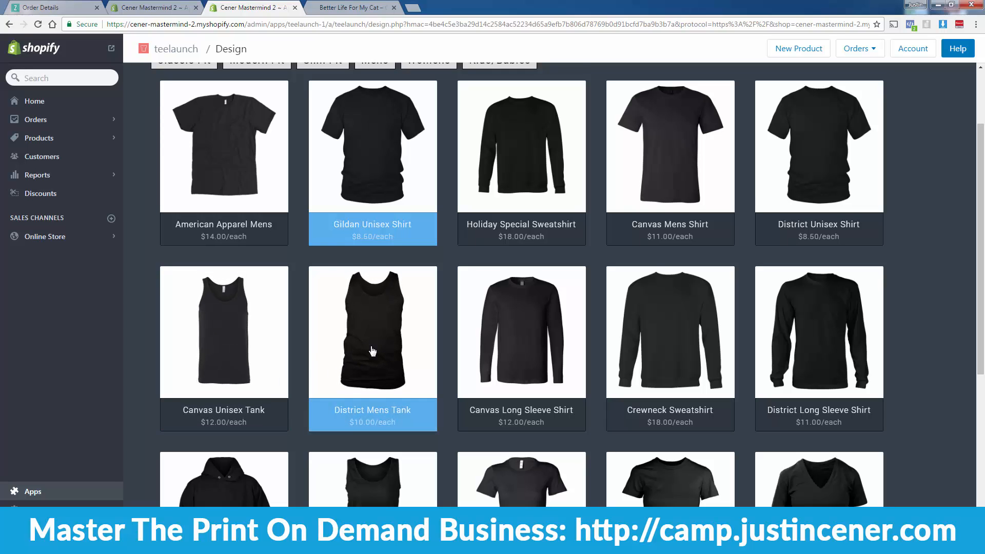
scroll(373, 351, down, 3)
click(224, 364)
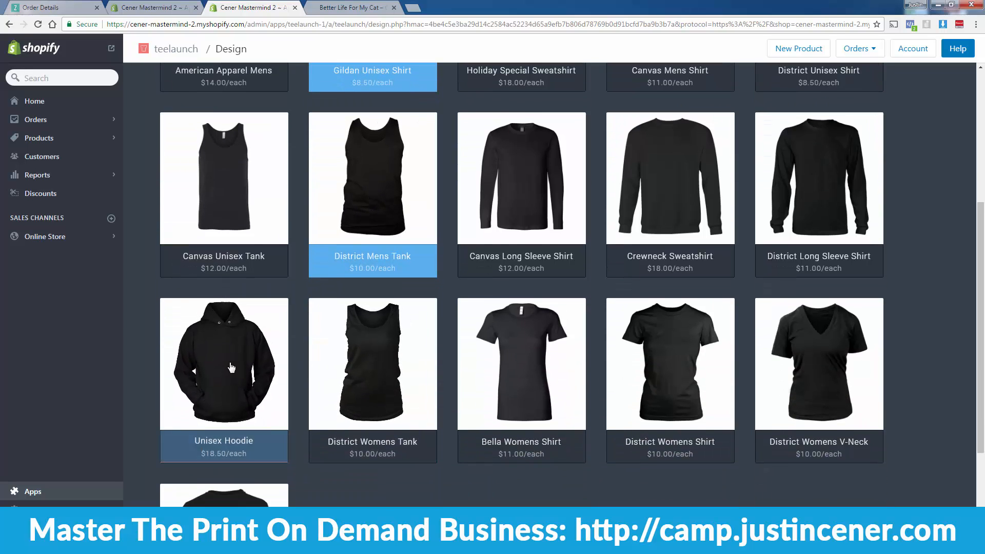
scroll(447, 371, down, 3)
click(638, 214)
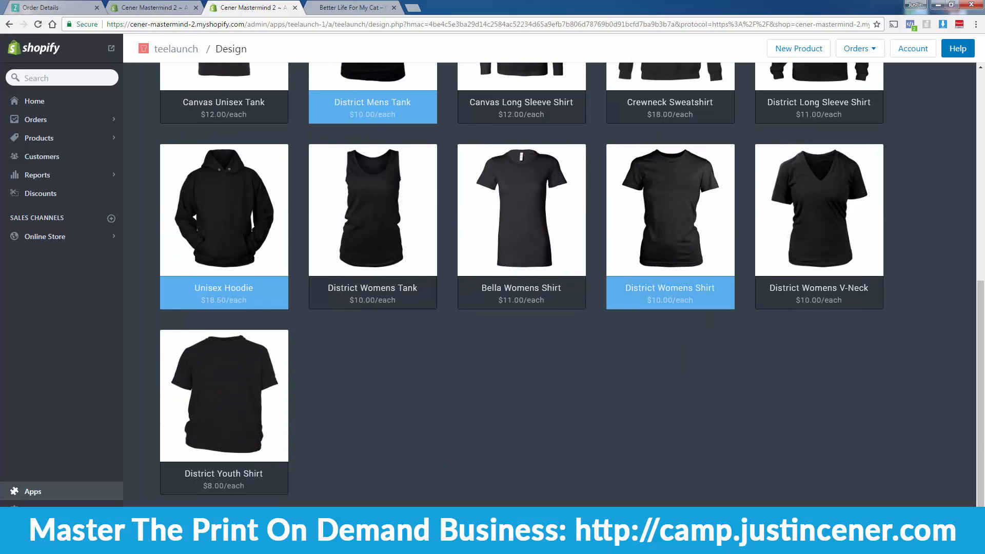
scroll(651, 414, up, 7)
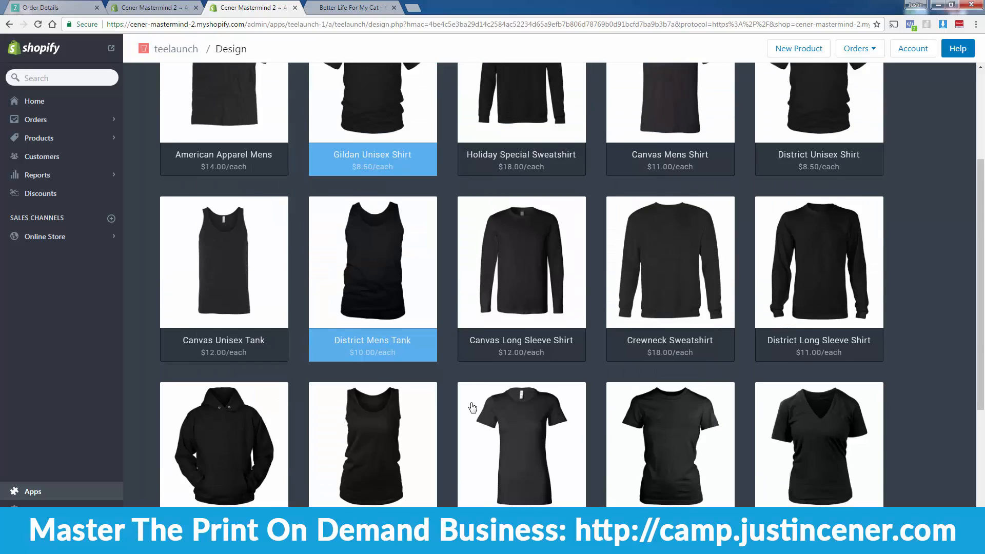
scroll(436, 493, down, 7)
Step: Open the Gildan Unisex Shirt's teelaunch design page and tick black as a colour
click(354, 521)
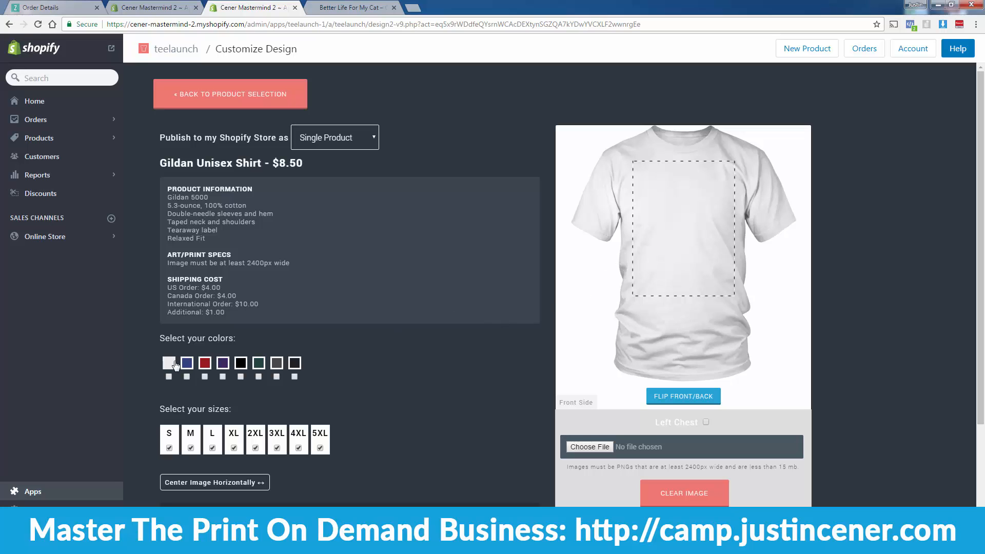
click(241, 373)
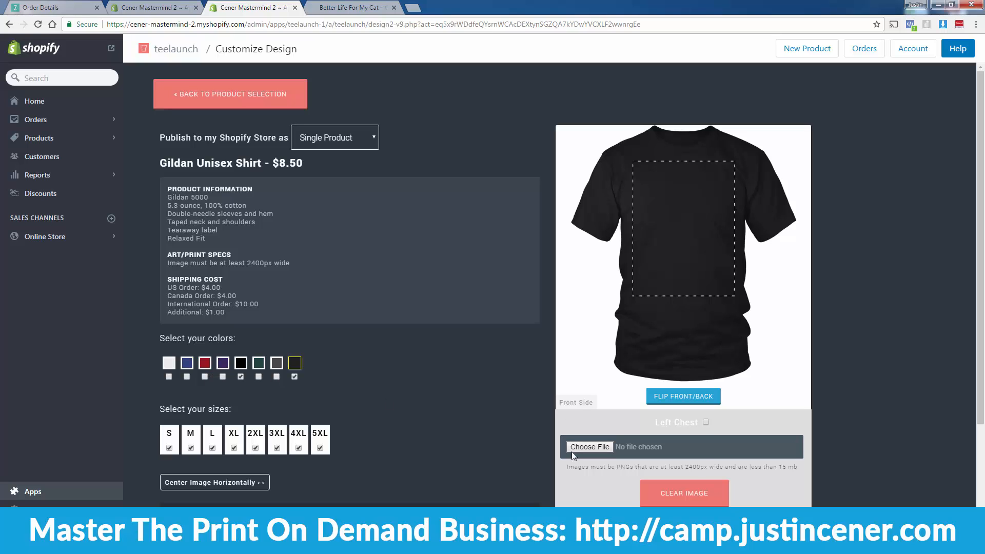
drag(567, 465, 800, 466)
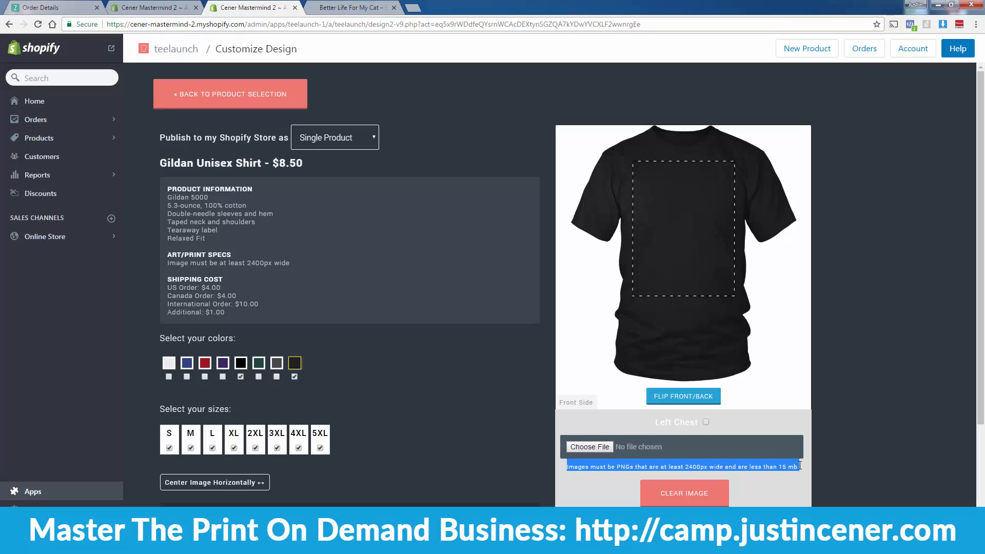
click(753, 467)
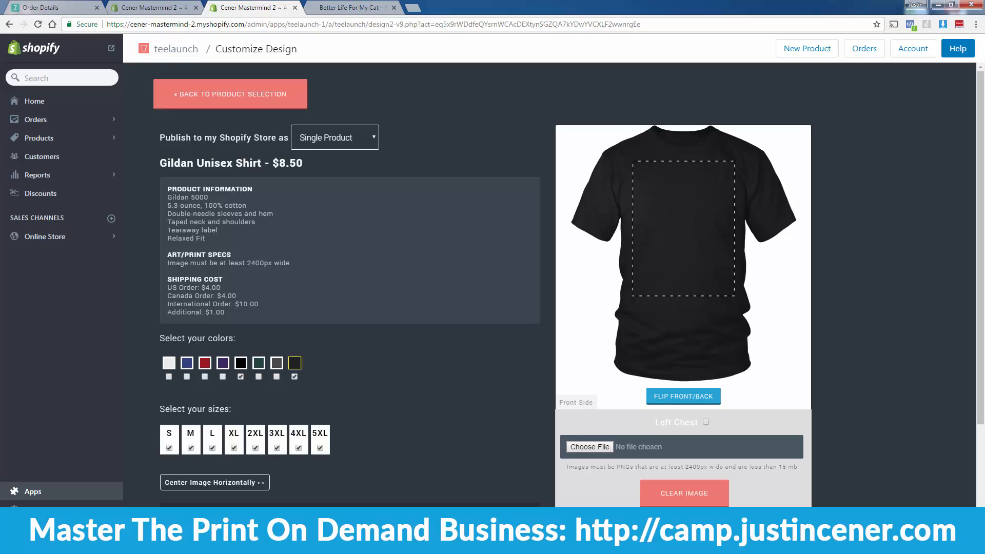
Step: Upload Cats.png and move the CATS design higher in the shirt's front print area
click(604, 453)
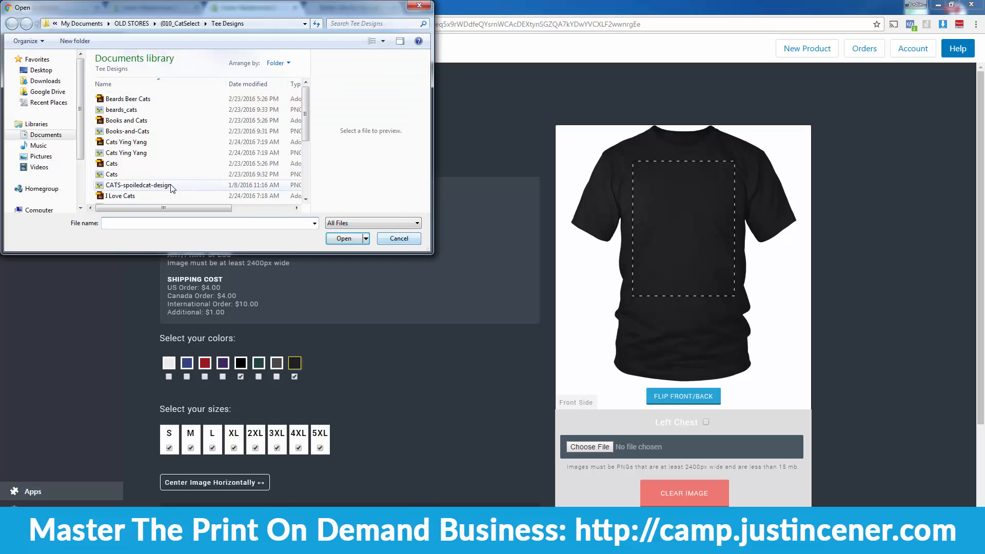
double_click(113, 175)
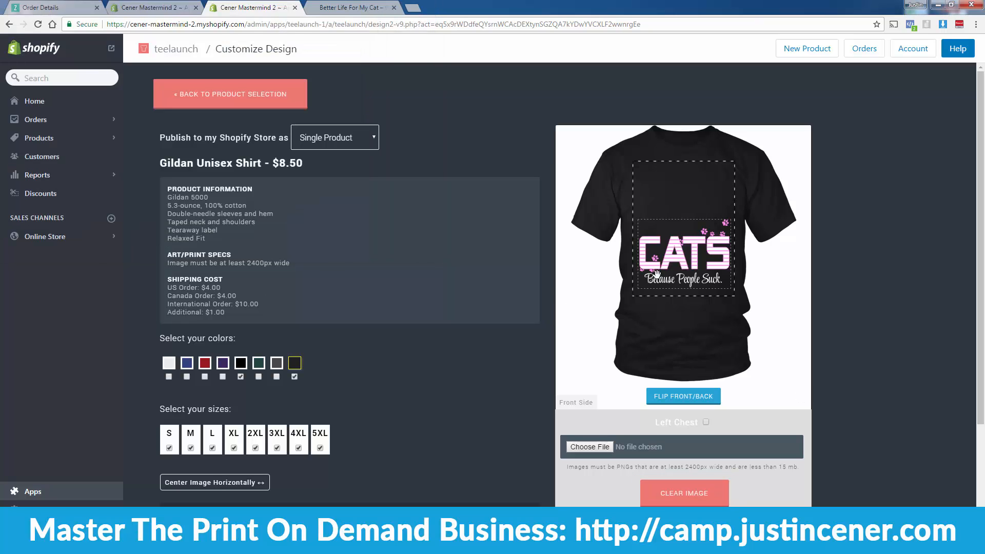
drag(664, 259, 667, 210)
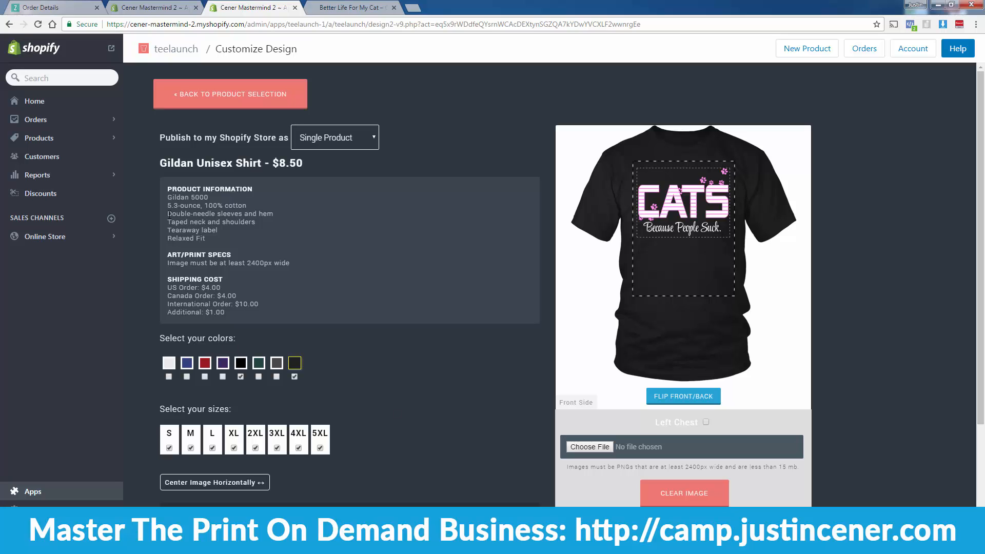
scroll(213, 400, down, 3)
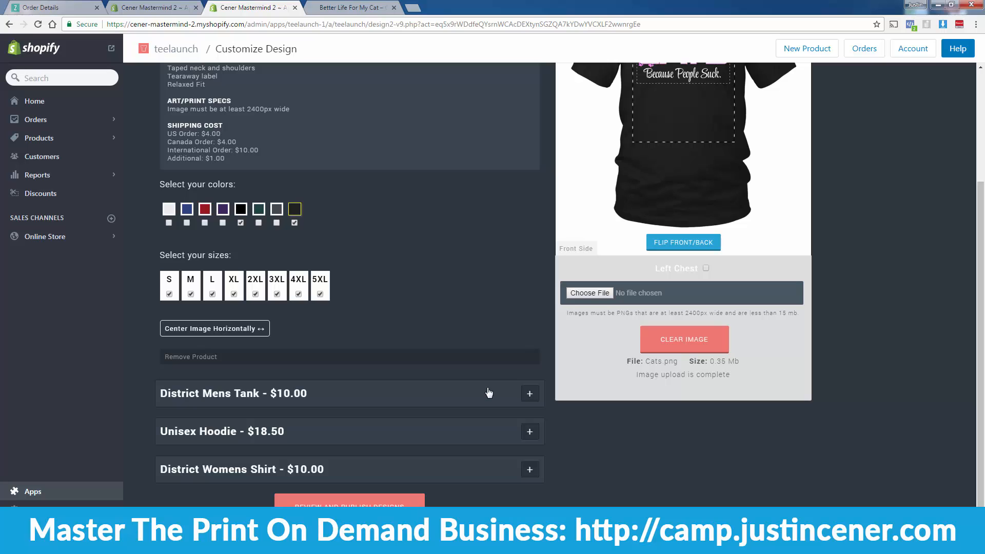
Step: Move the CATS design higher on the District Mens Tank
click(529, 393)
scroll(520, 404, up, 3)
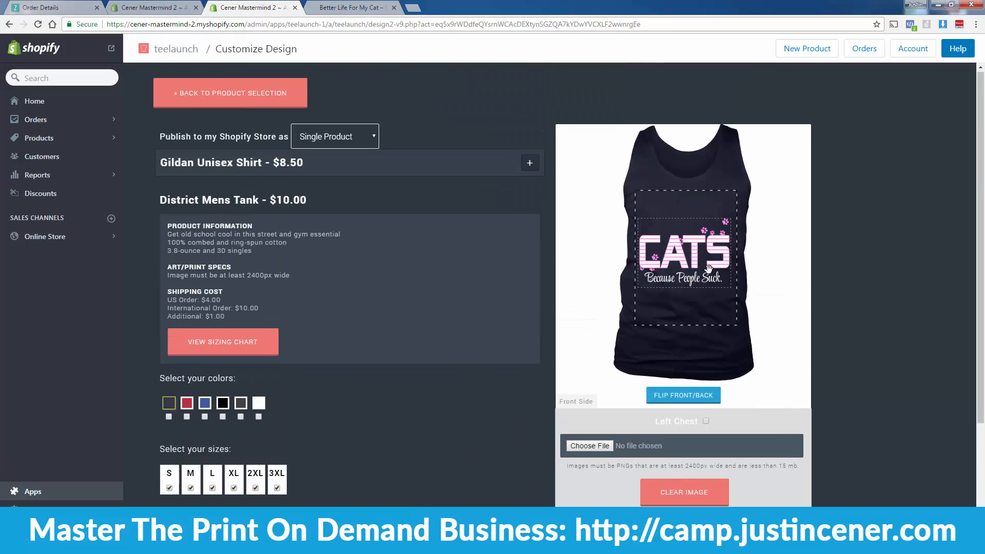
drag(684, 267, 686, 242)
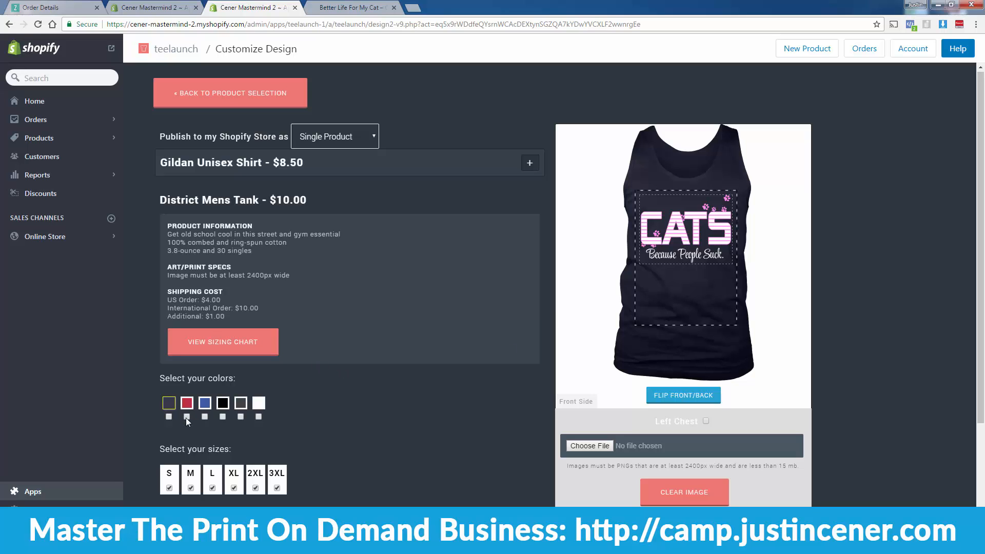
scroll(371, 417, down, 3)
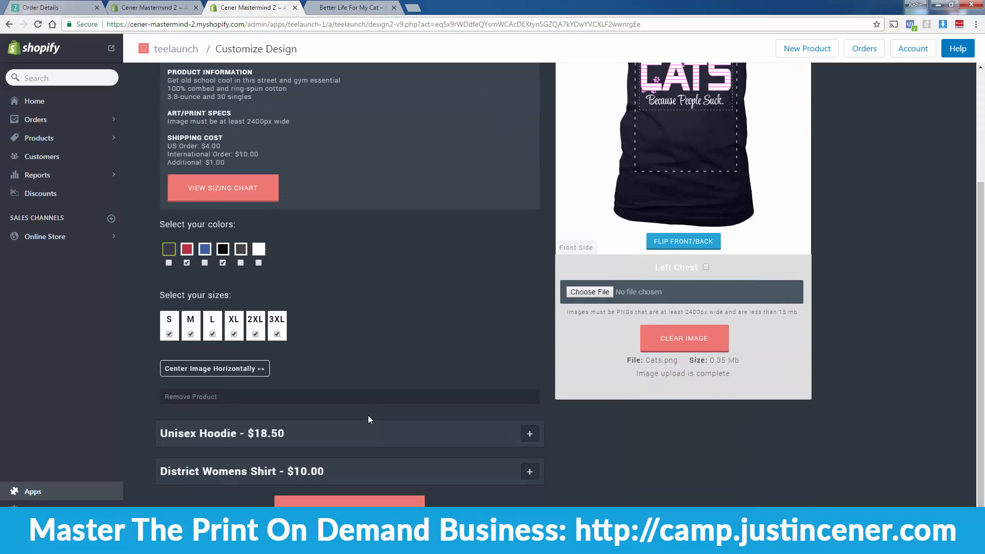
Step: Shrink the CATS design on the Unisex Hoodie and add red as a hoodie colour
click(529, 434)
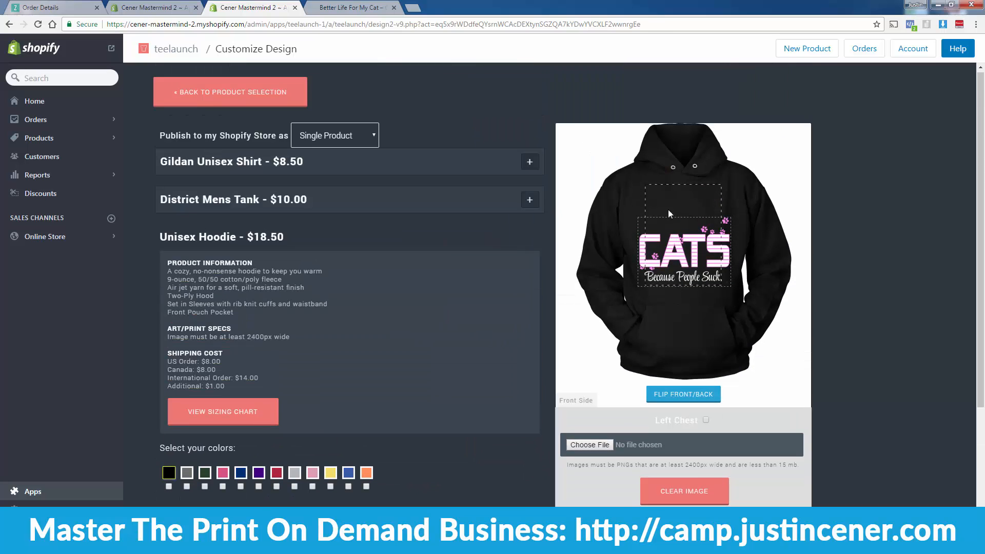
scroll(366, 385, down, 2)
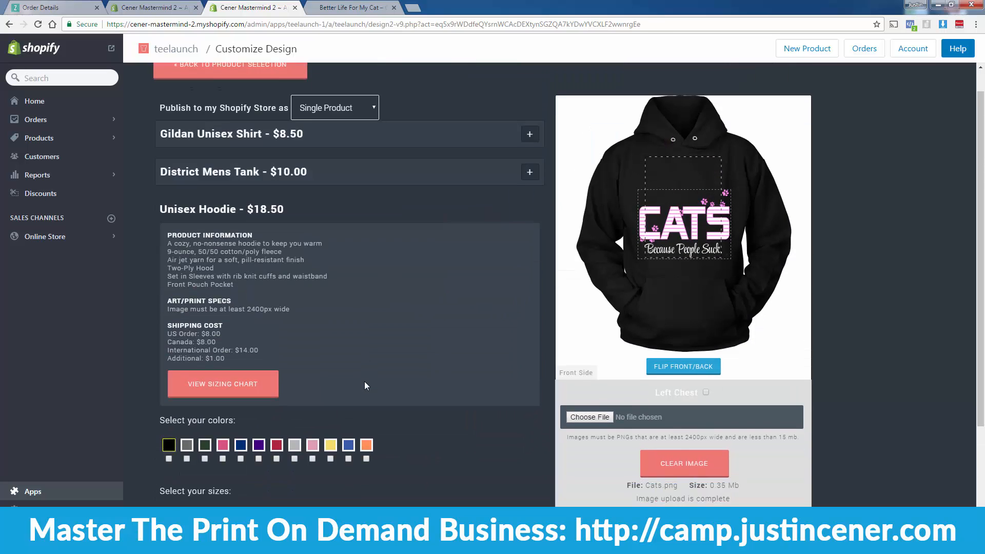
scroll(678, 270, up, 2)
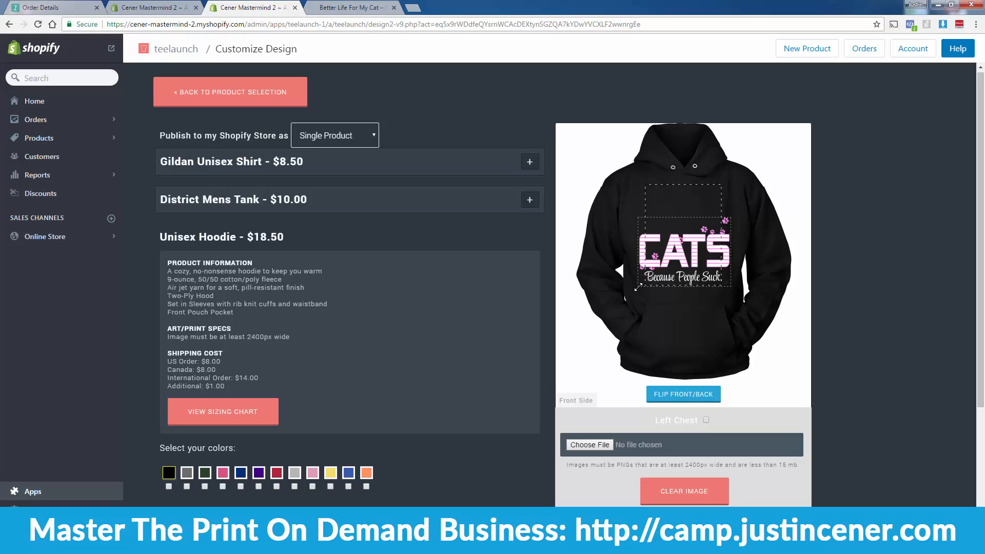
drag(643, 283, 672, 216)
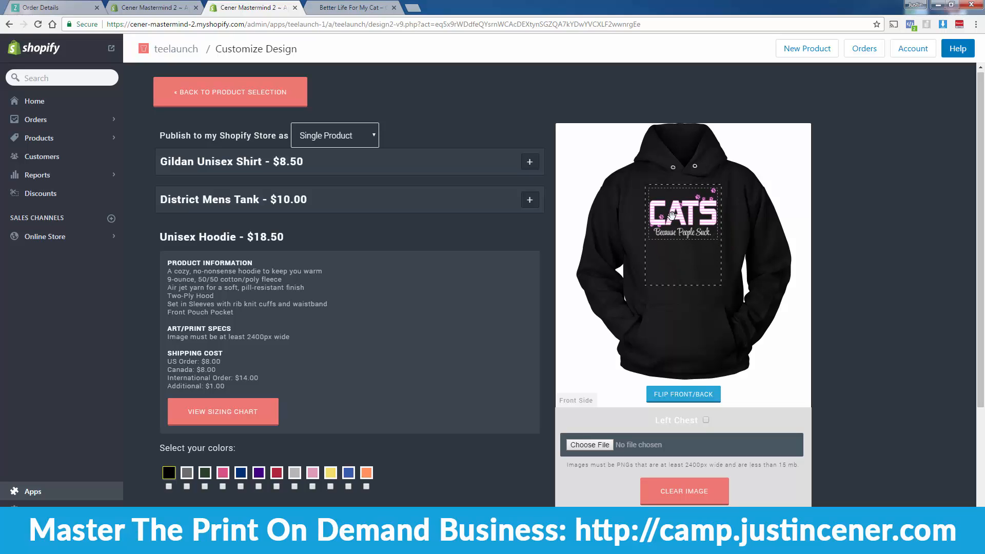
scroll(196, 471, down, 1)
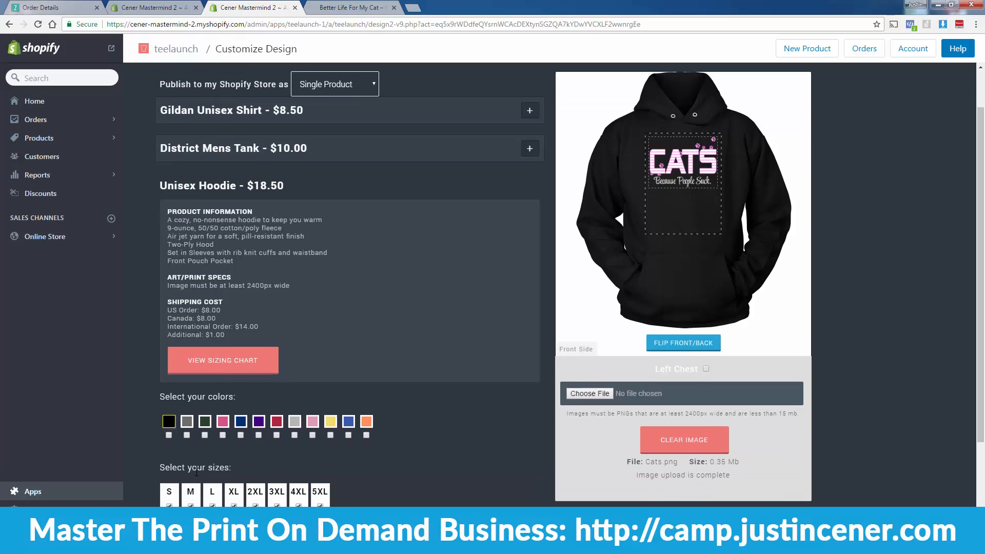
click(276, 435)
scroll(385, 448, down, 3)
Step: Shrink the design on the District Womens Shirt, add black, and go to Review and Publish
click(530, 456)
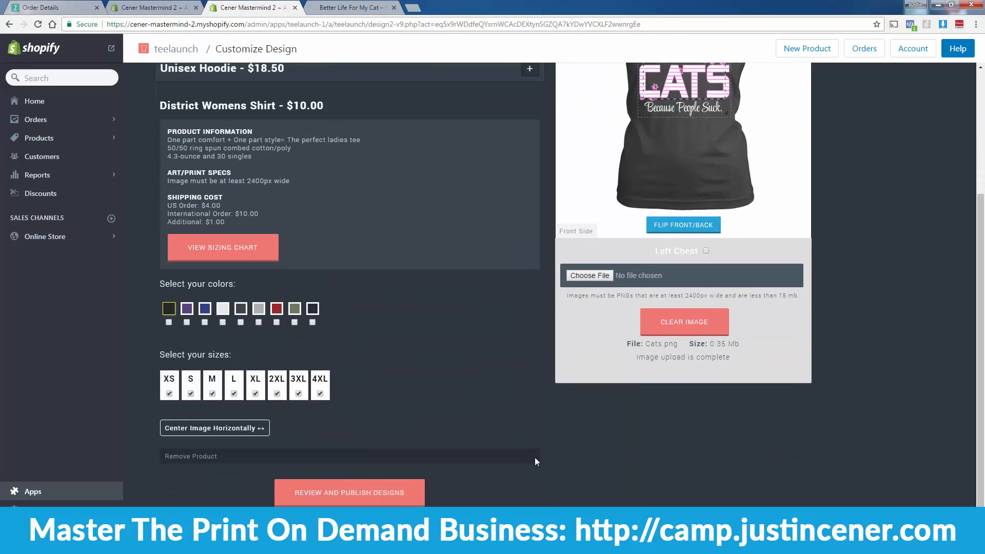
drag(638, 288, 661, 208)
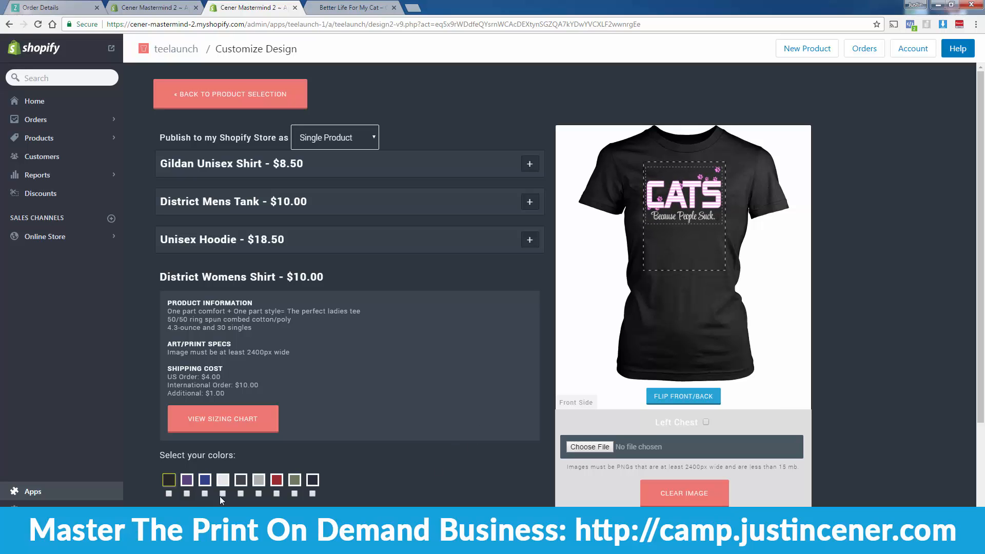
click(169, 494)
scroll(422, 474, down, 3)
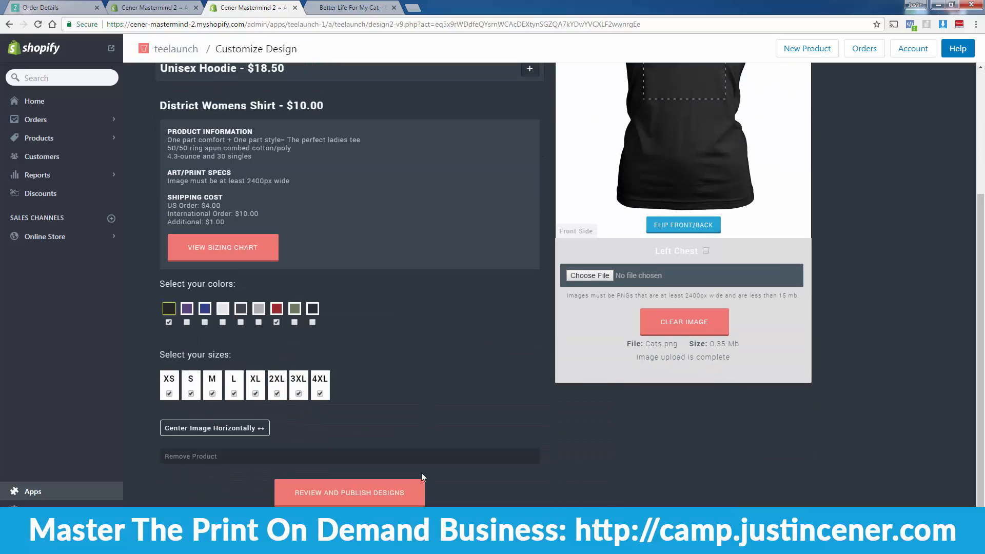
click(379, 501)
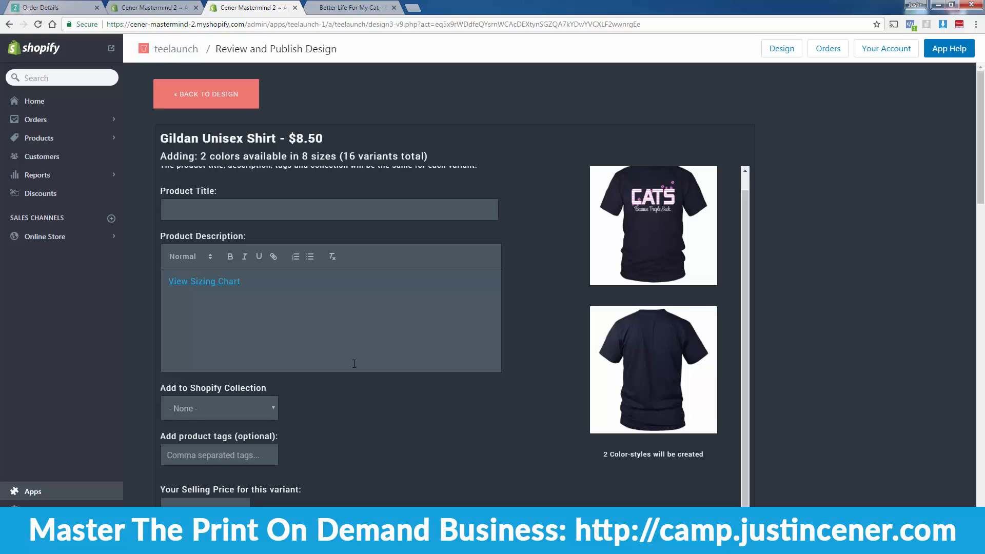
Step: Set the product title to 'CATS Because People Suck'
click(220, 212)
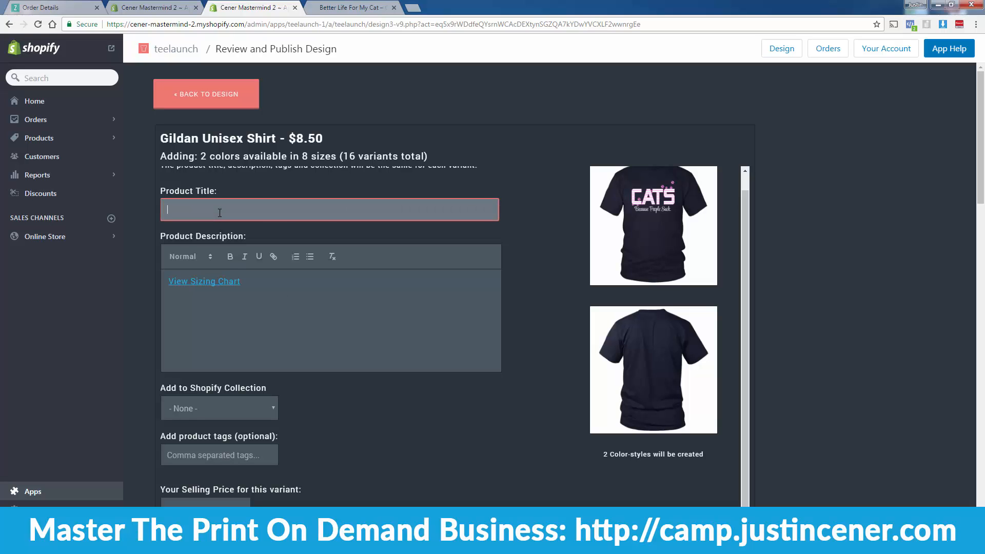
scroll(381, 409, up, 1)
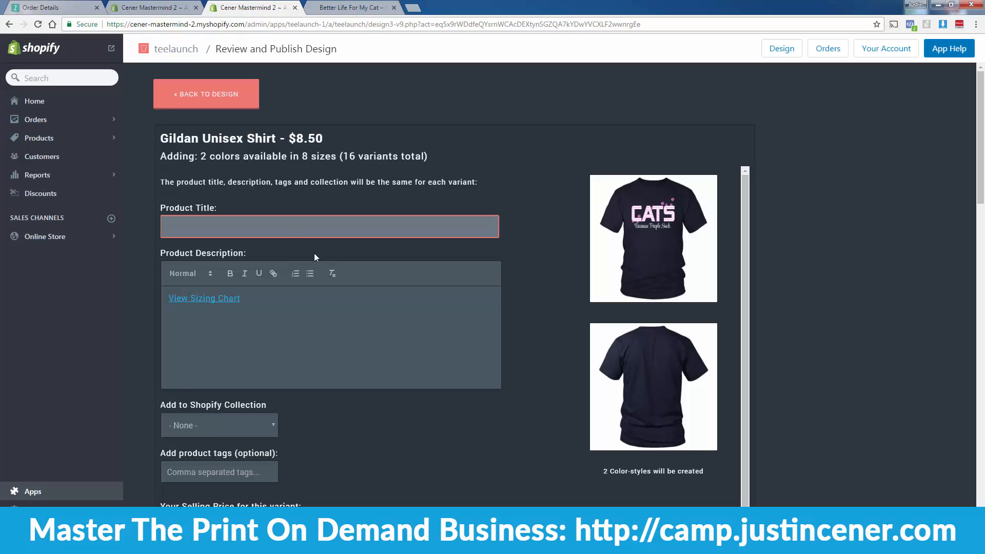
text(CA)
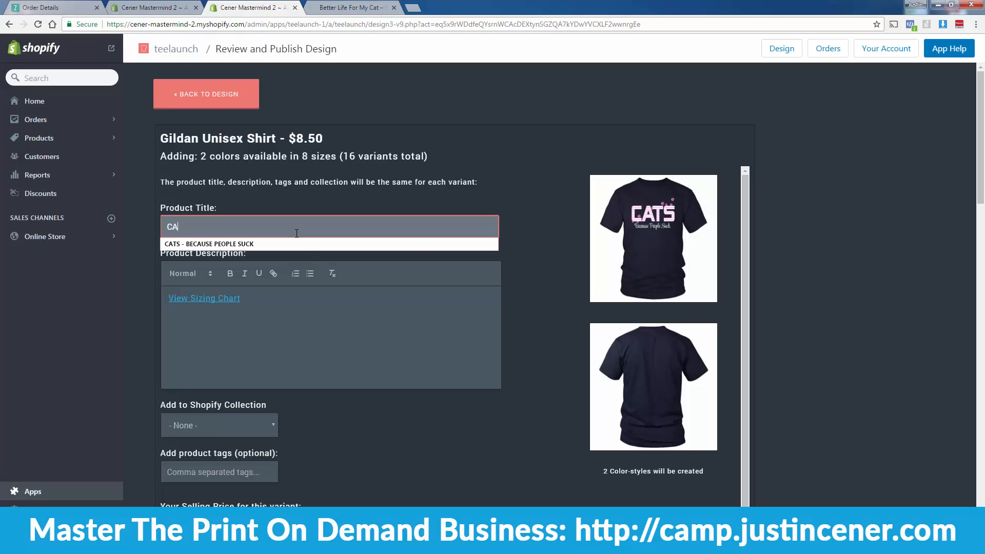
text(TS Because Peop)
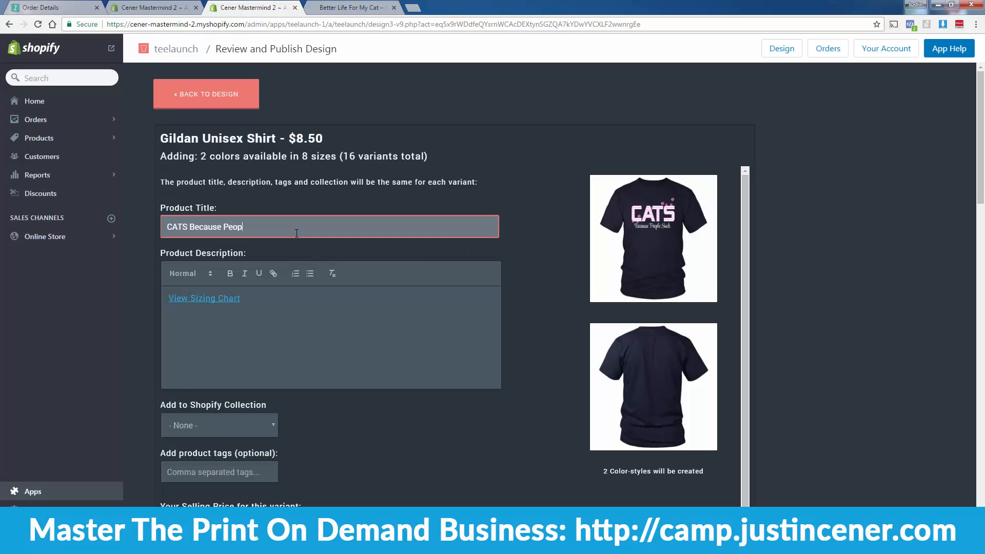
text(le Suck)
click(370, 440)
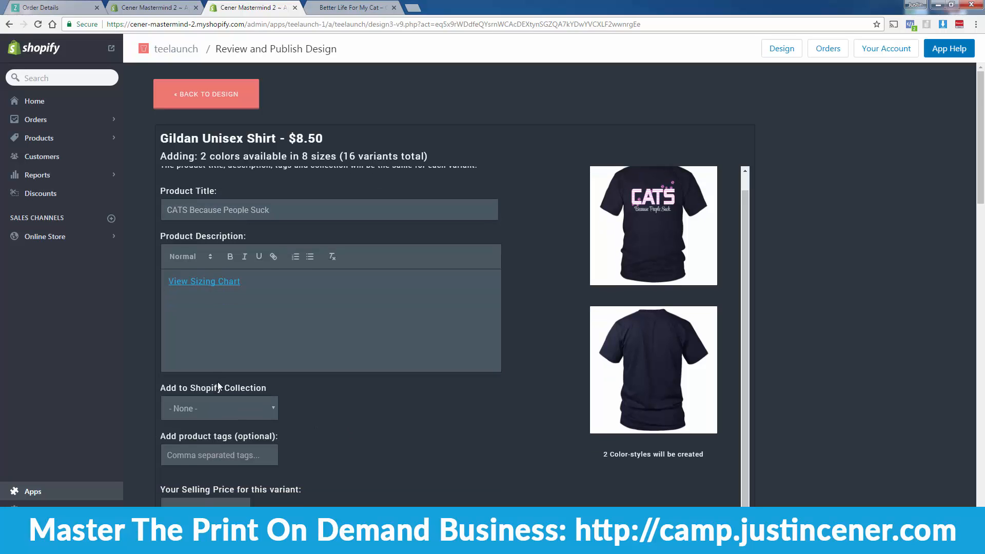
scroll(217, 382, down, 2)
Step: Price the Gildan shirt at 22.99 and the mens tank at 27.99
click(217, 407)
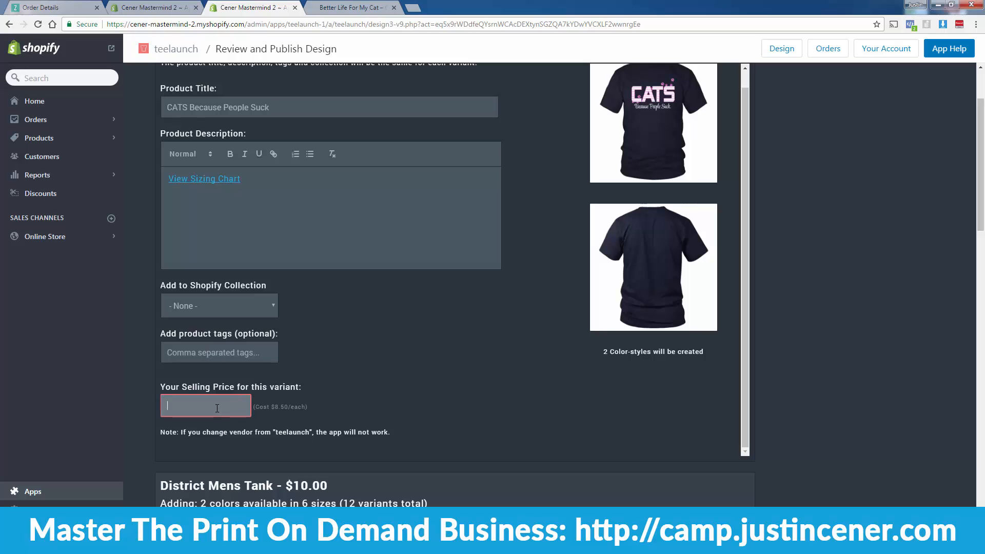
text(22.99)
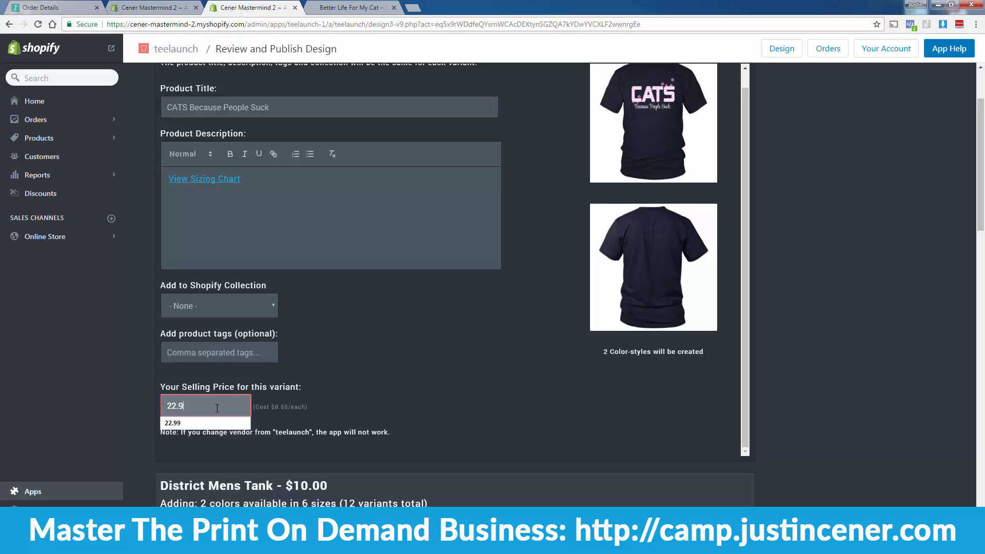
click(415, 378)
scroll(415, 378, down, 5)
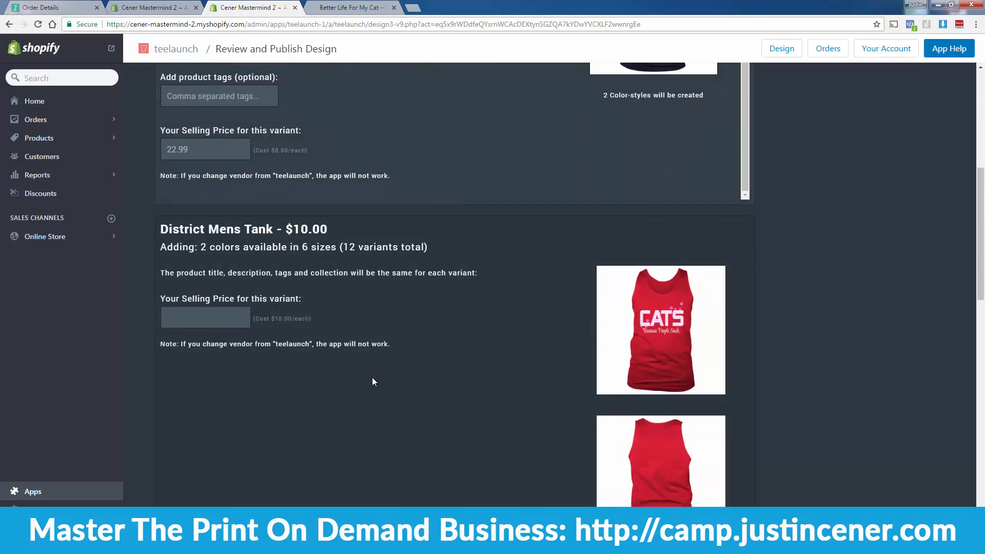
click(231, 325)
text(27.99)
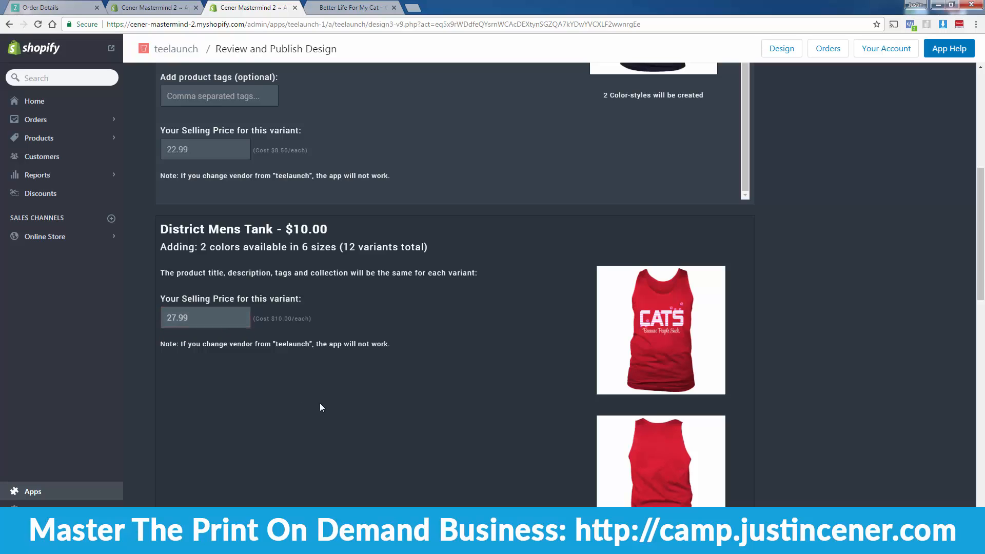
scroll(319, 402, down, 8)
Step: Price the hoodie at 39.99 and the women's shirt at 22.99, then publish to the store
click(218, 304)
text(39.99)
click(246, 406)
scroll(246, 406, down, 8)
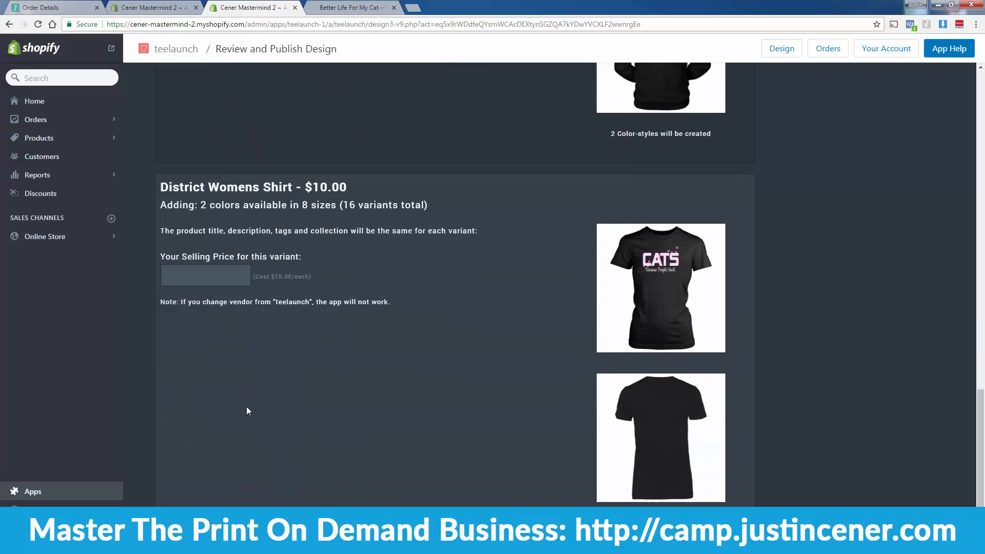
click(217, 280)
text(22.99)
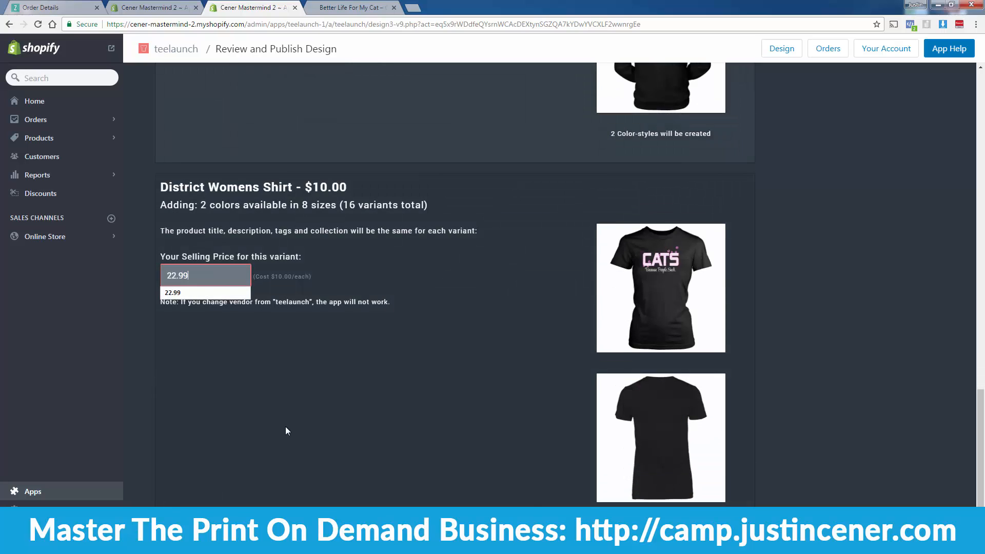
click(285, 426)
scroll(285, 426, down, 1)
scroll(286, 430, down, 1)
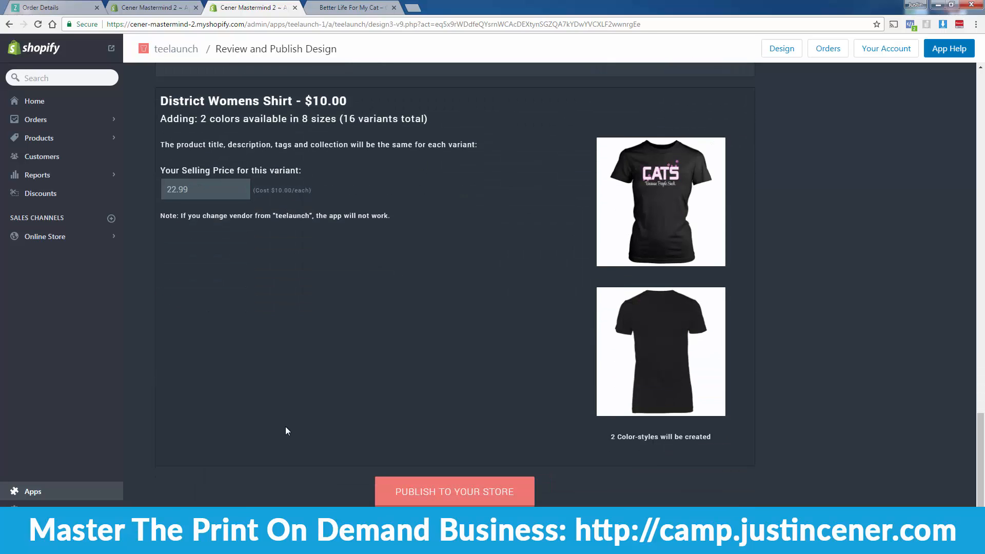
click(393, 495)
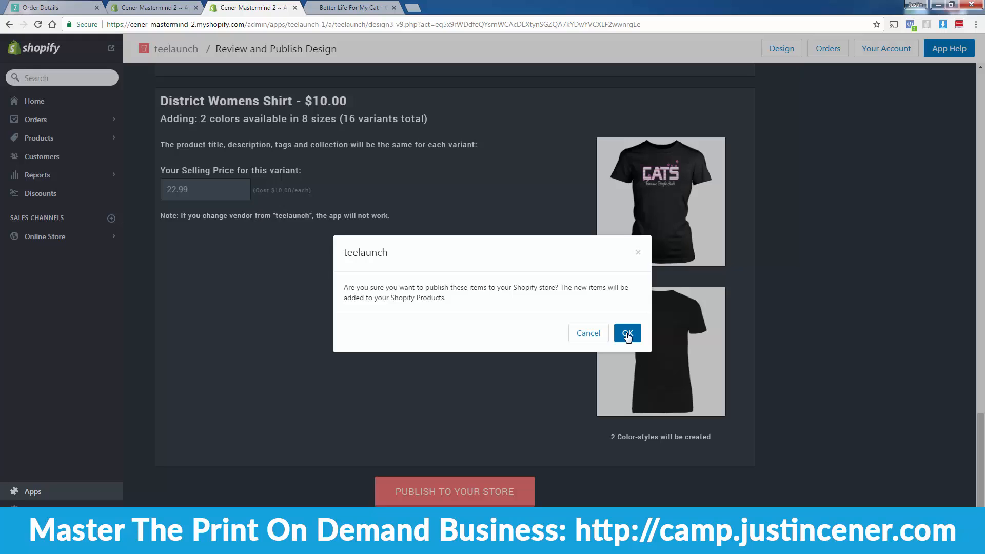
Step: Confirm publishing the 60-variant product, then view the Better Life For My Cat storefront tab
click(626, 334)
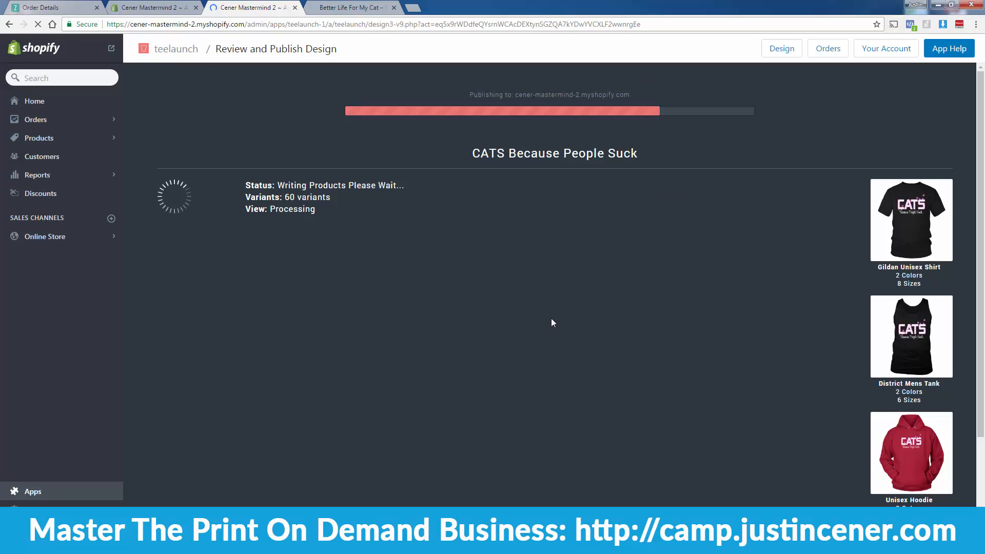
click(358, 8)
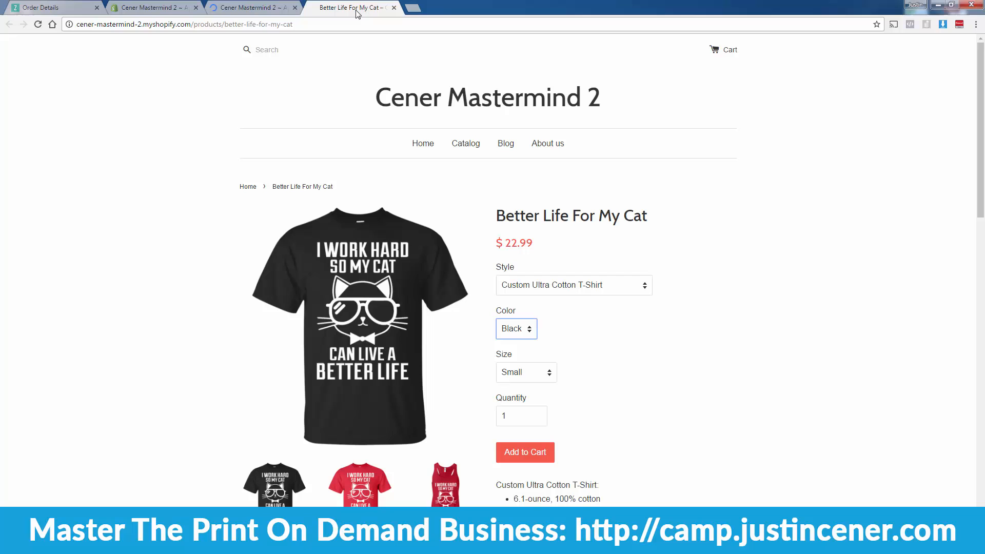
Step: Switch back to the tab showing teelaunch's publishing progress
click(271, 9)
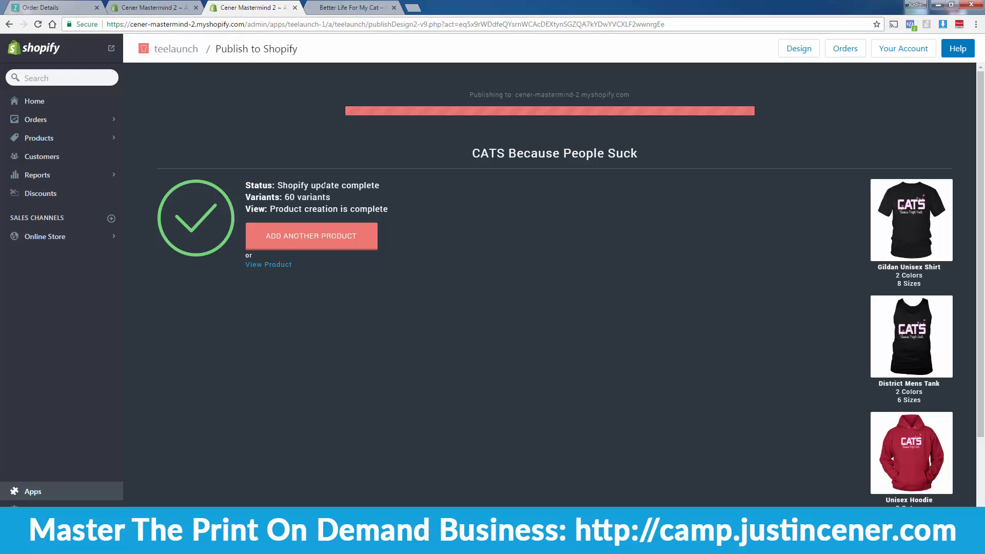
Step: Open the published CATS Because People Suck product via View Product
click(271, 264)
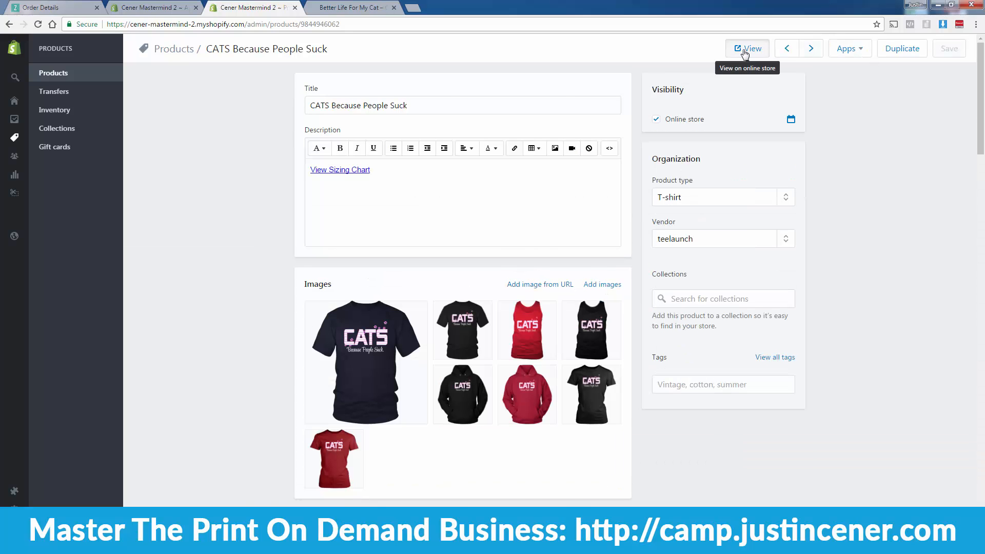
Step: View the product on the storefront and load its address in a new tab
click(746, 50)
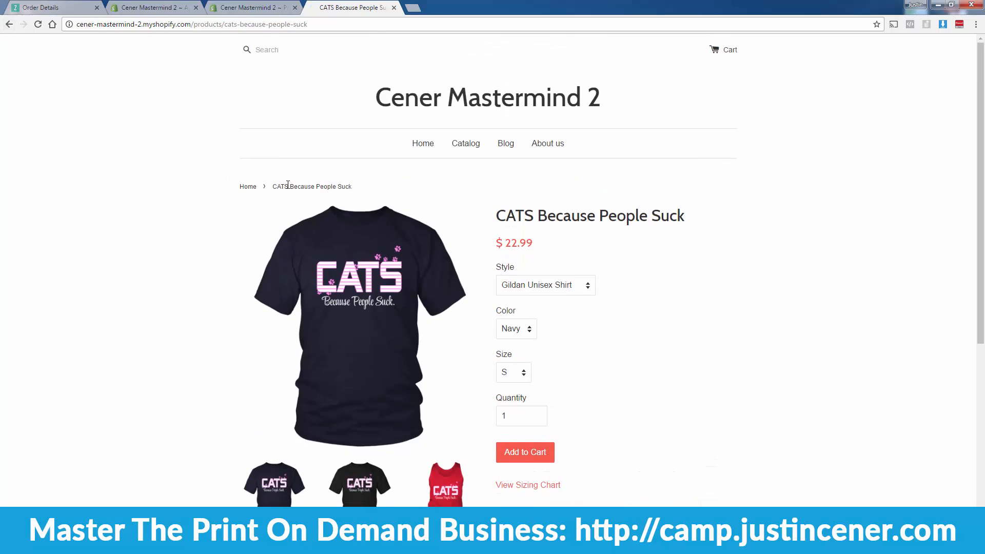
click(225, 23)
key(ctrl+c)
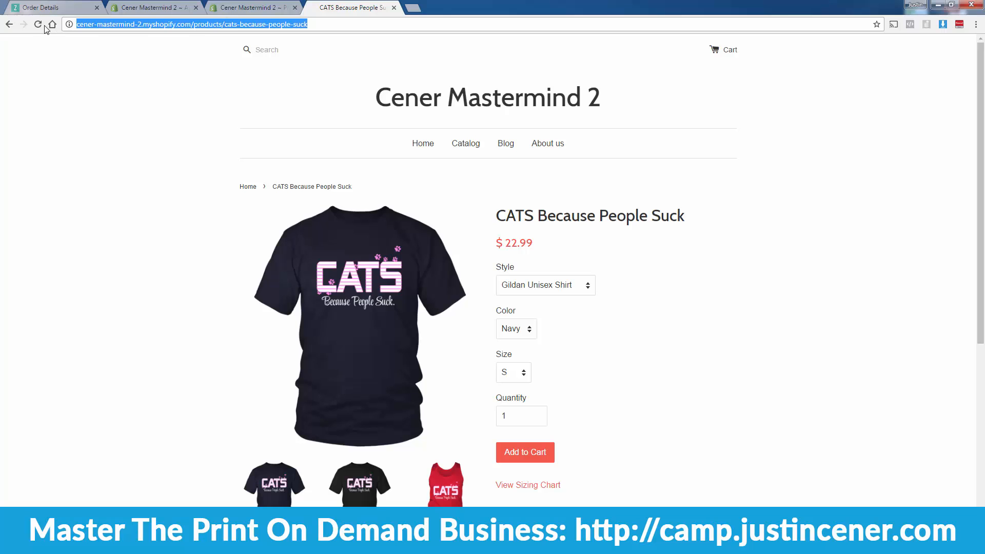
click(10, 24)
click(413, 9)
key(ctrl+v)
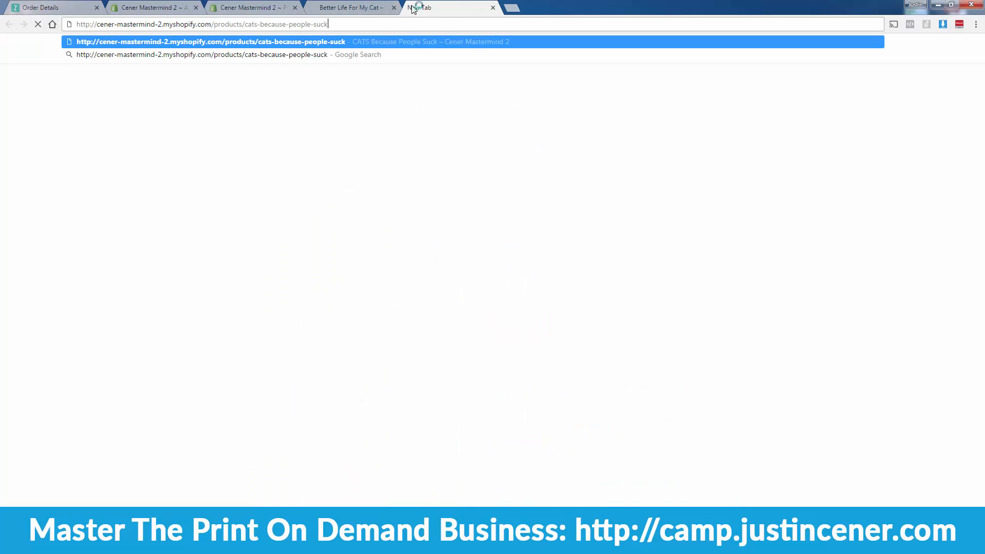
key(Return)
Step: Compare the CATS Because People Suck and Better Life For My Cat pages, then return to Apps
click(364, 4)
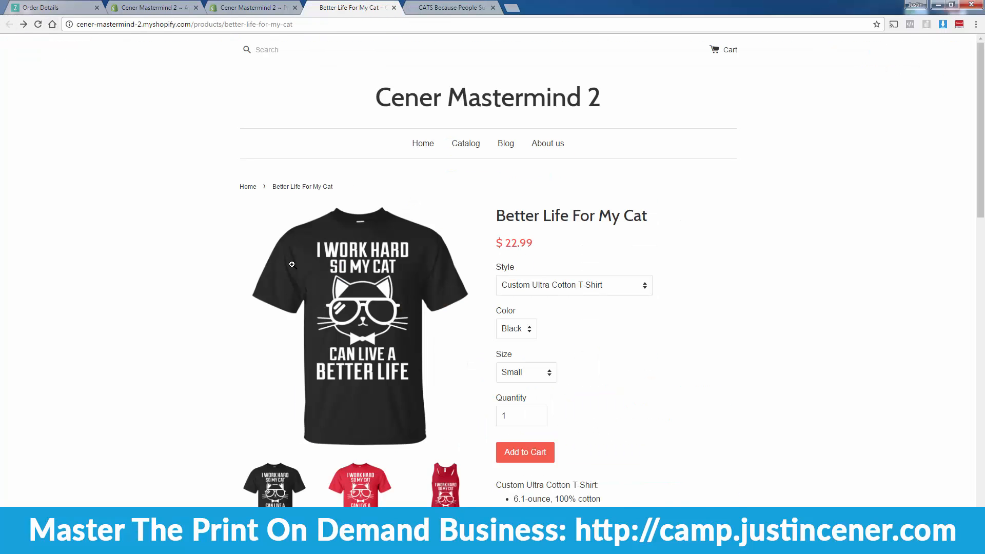
click(476, 4)
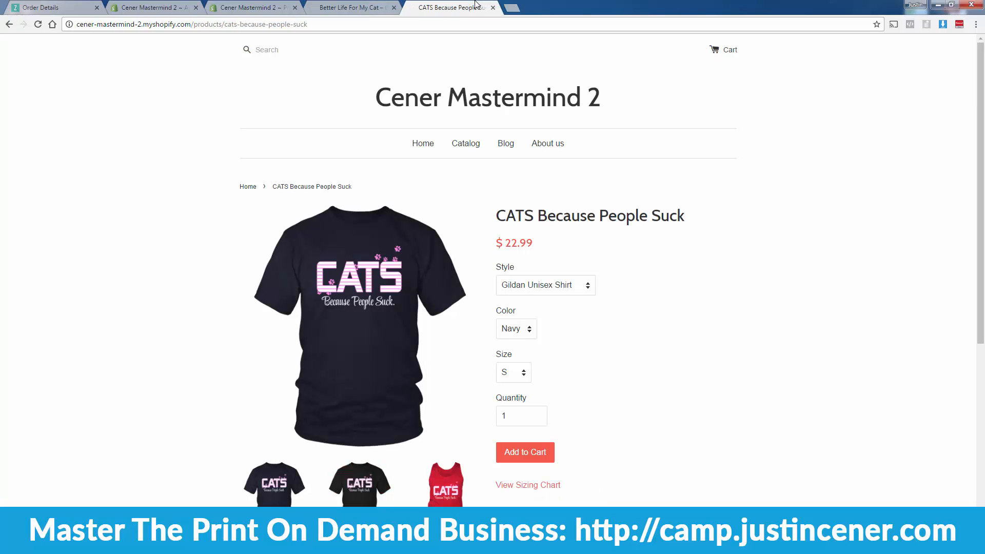
click(388, 5)
click(448, 4)
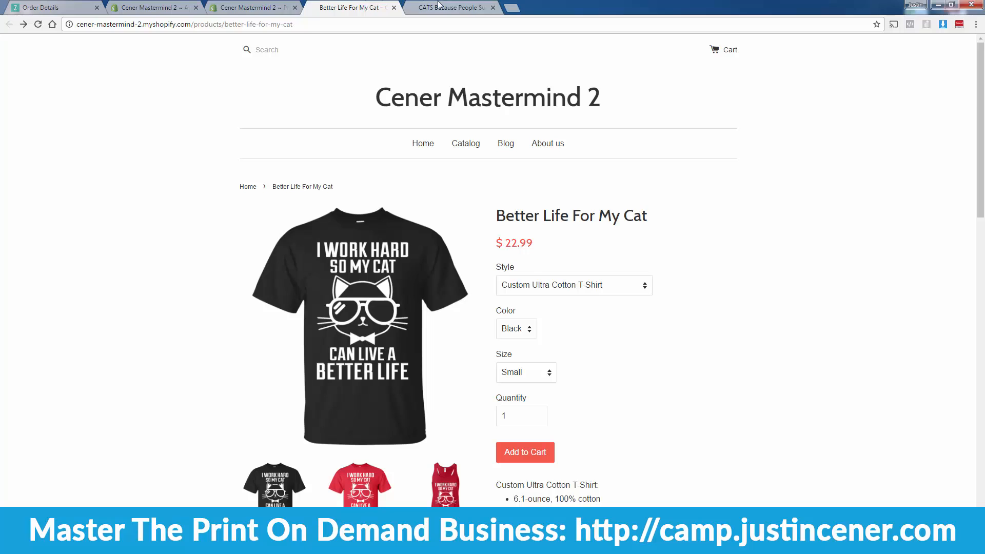
click(439, 7)
click(378, 6)
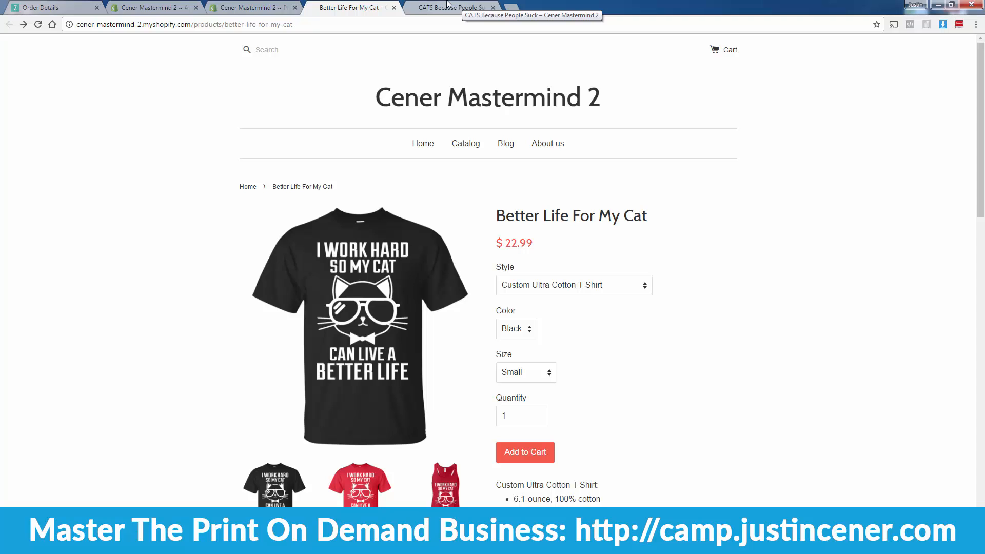
click(447, 6)
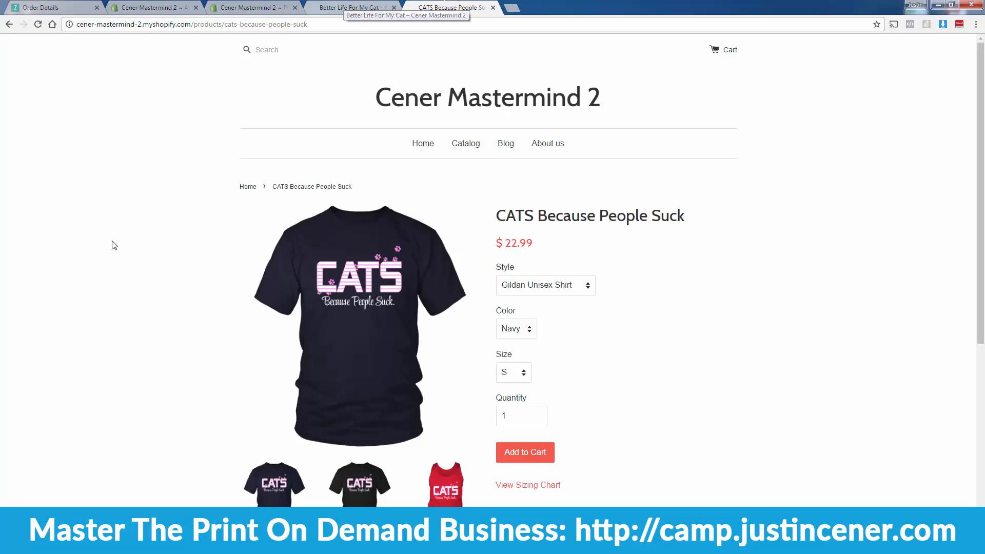
click(365, 6)
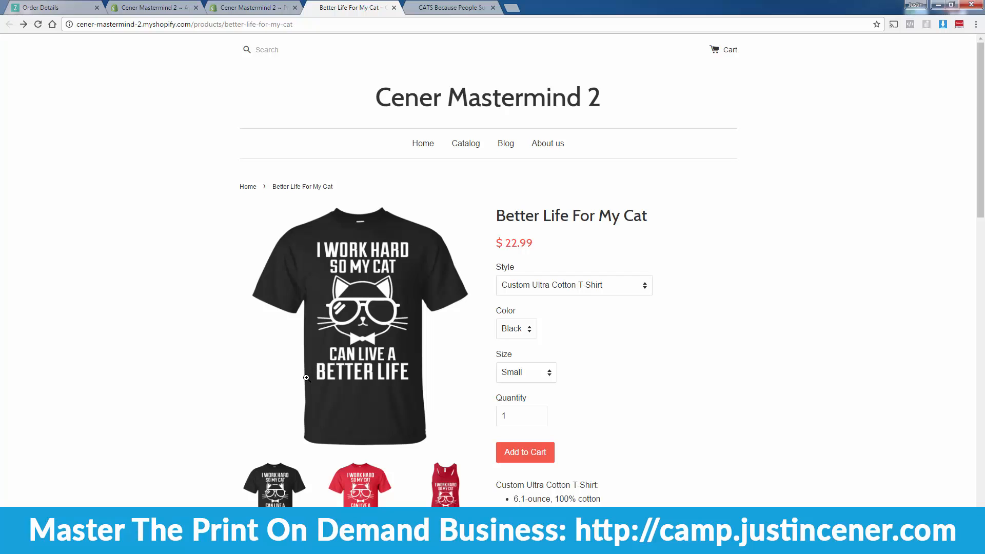
click(420, 6)
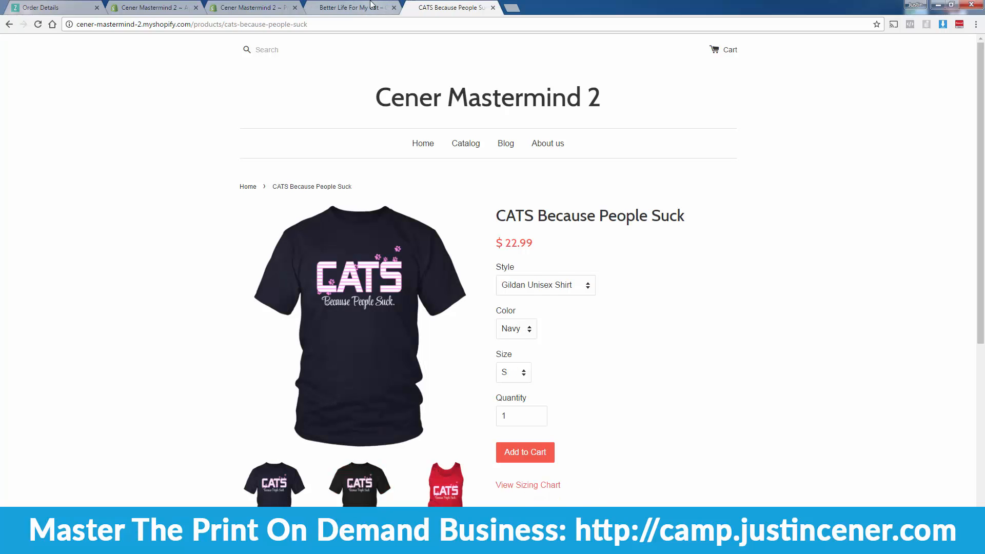
click(372, 5)
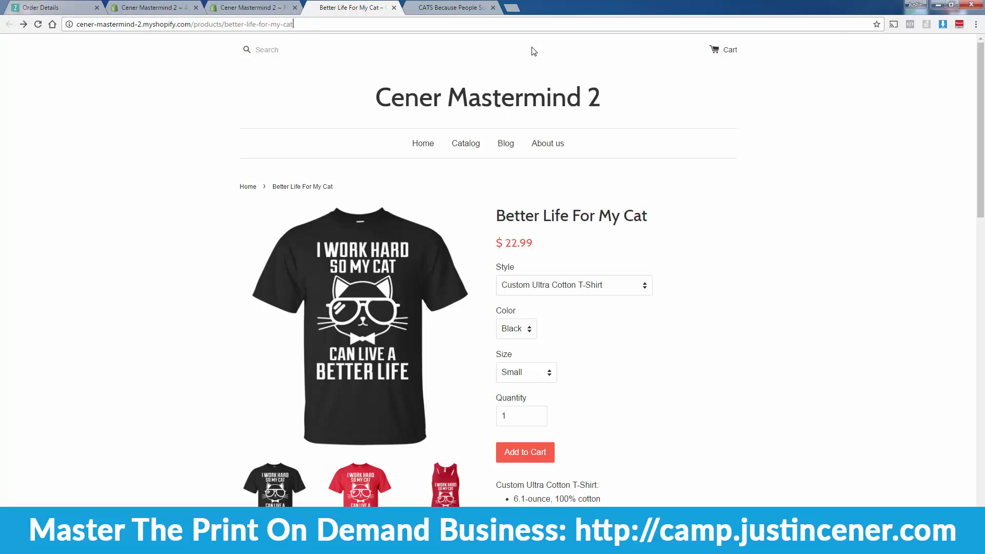
click(146, 7)
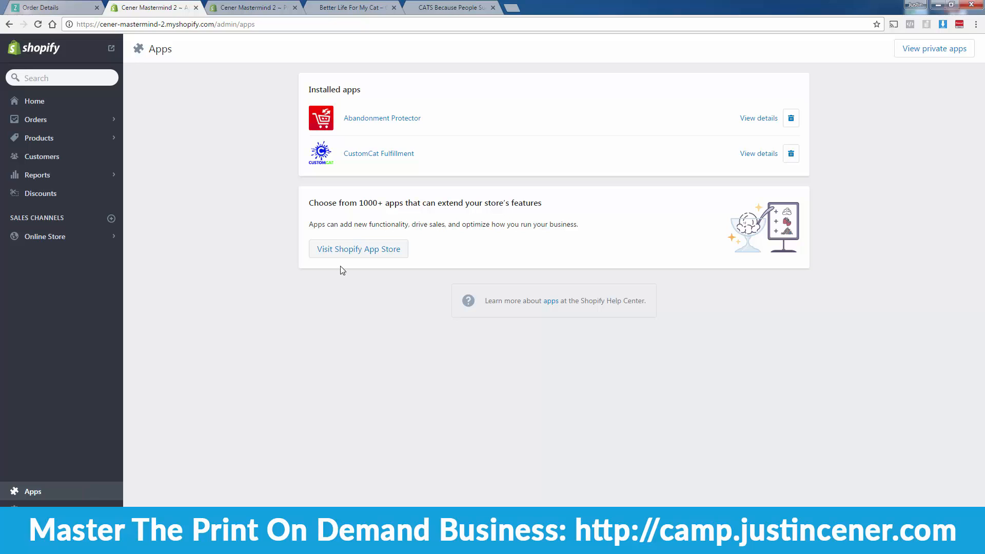
Step: Search the Shopify App Store for 'printful'
click(354, 252)
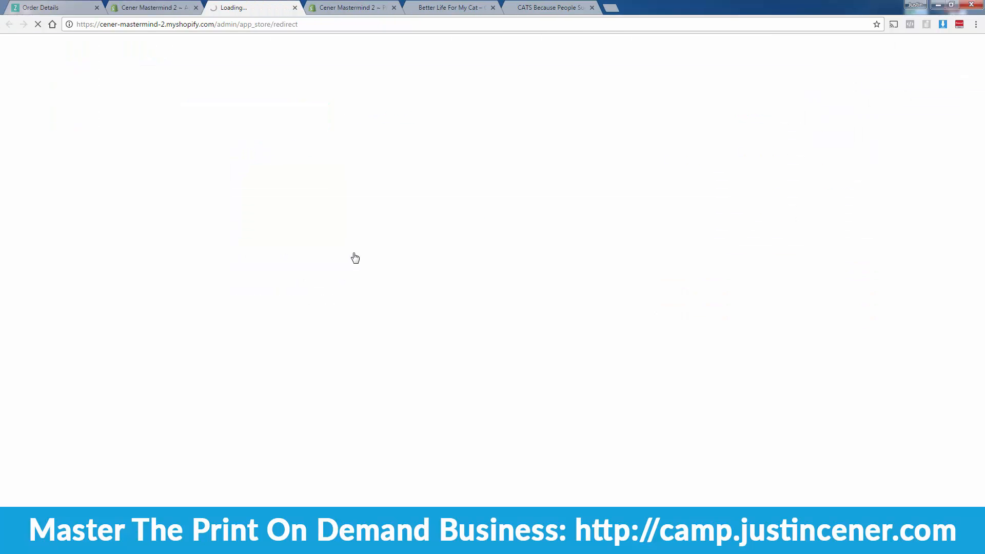
click(671, 139)
text(printful)
key(Return)
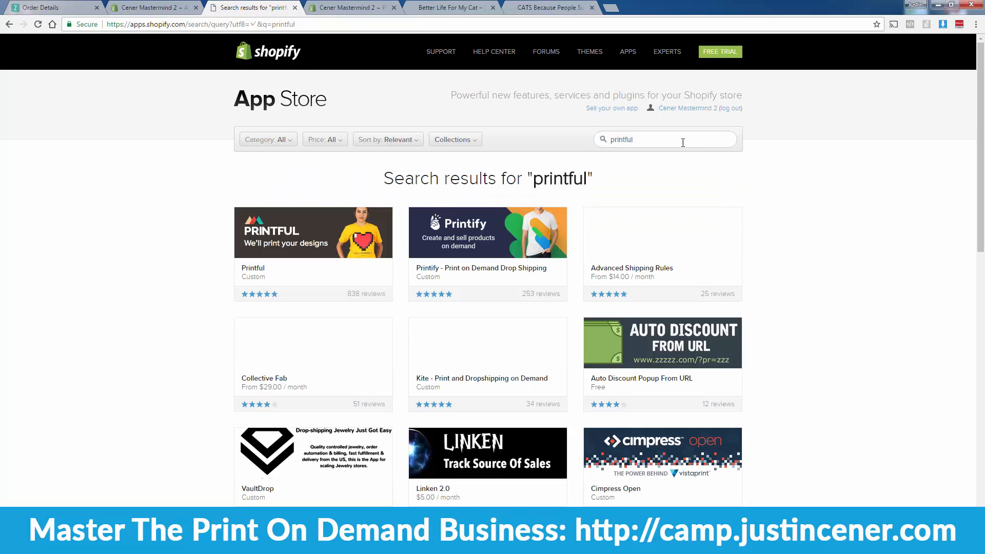
Step: Review the Printful app listing and open its full product pricing
click(348, 223)
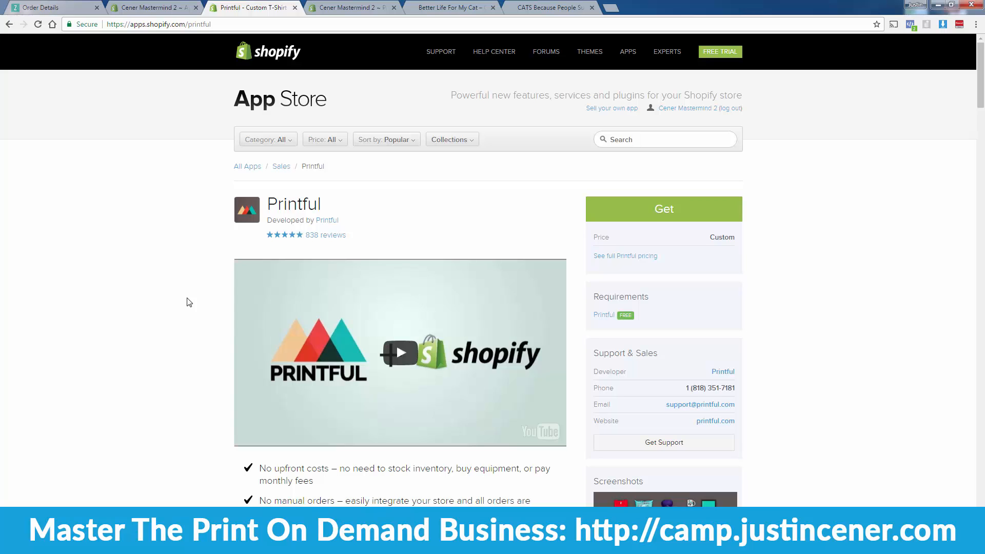
scroll(188, 302, down, 4)
scroll(175, 346, up, 3)
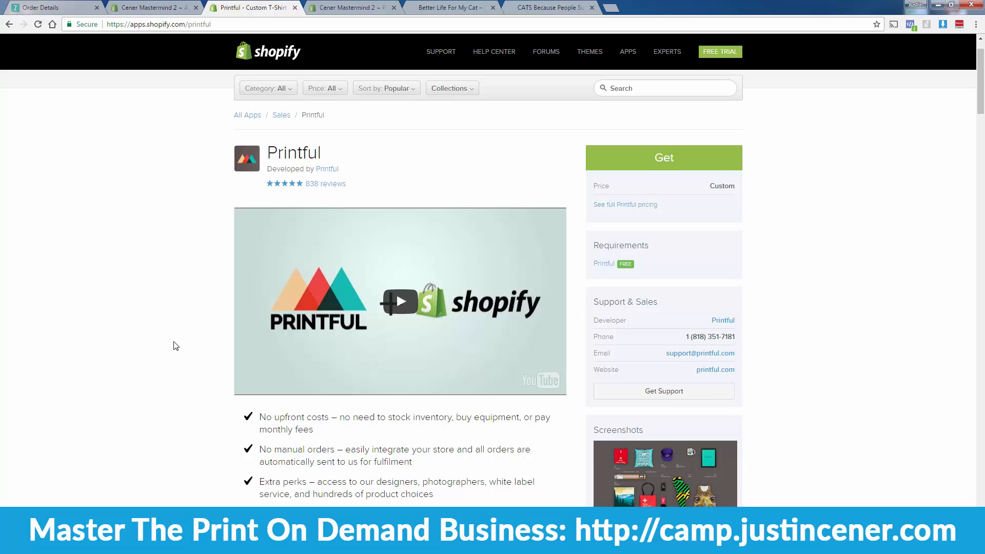
scroll(176, 345, down, 1)
scroll(175, 345, down, 4)
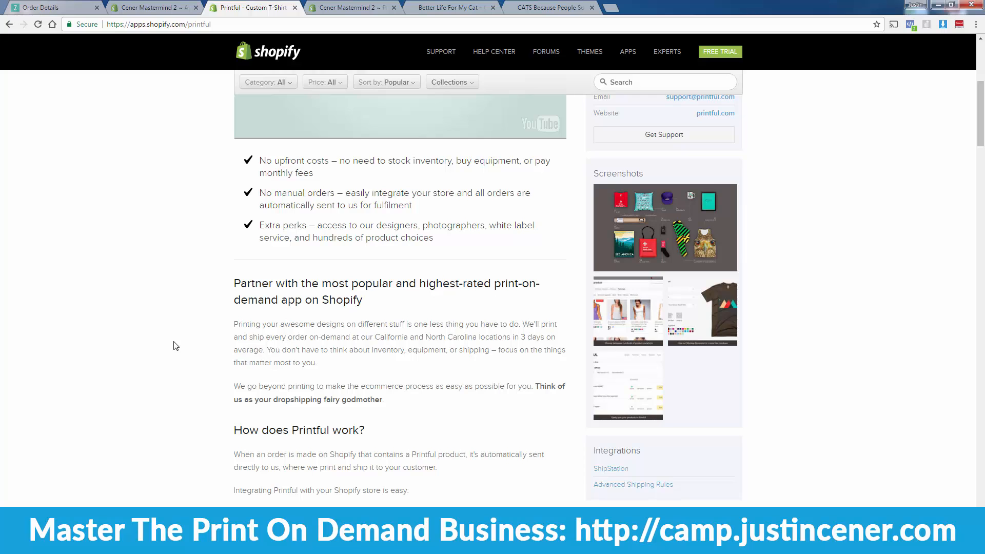
scroll(176, 345, up, 6)
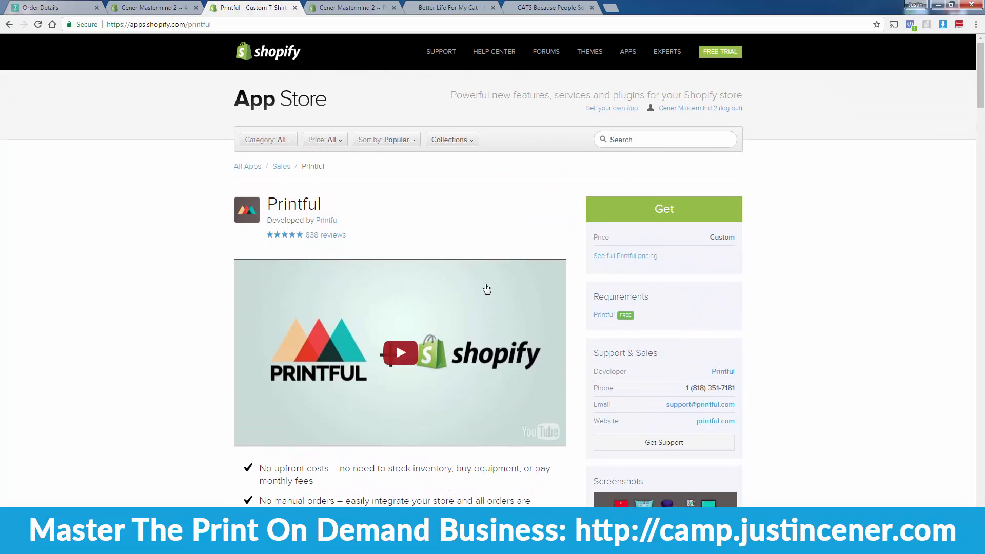
click(623, 258)
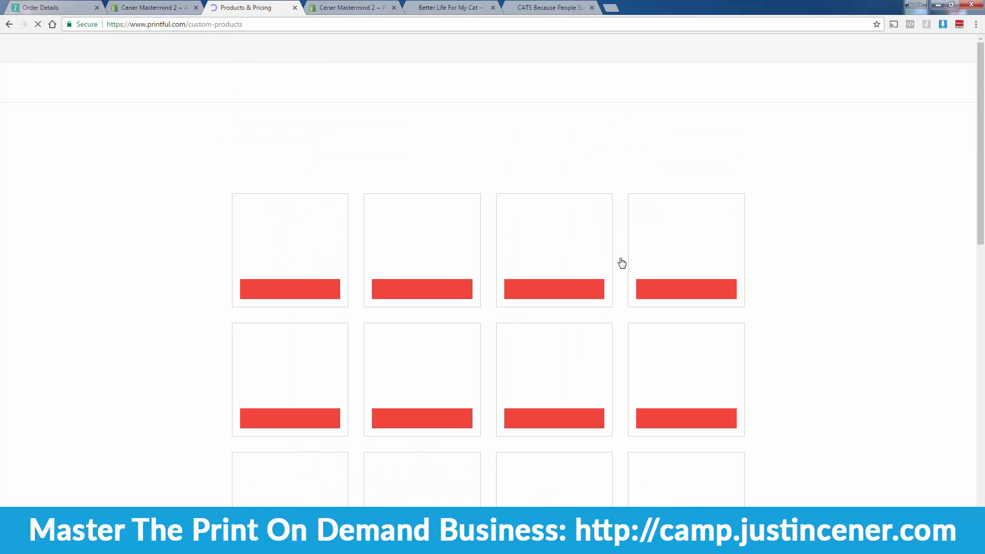
Step: Browse Printful's 78 shirt models priced from $12.50, then go back to the App Store listing
scroll(323, 325, down, 1)
click(266, 367)
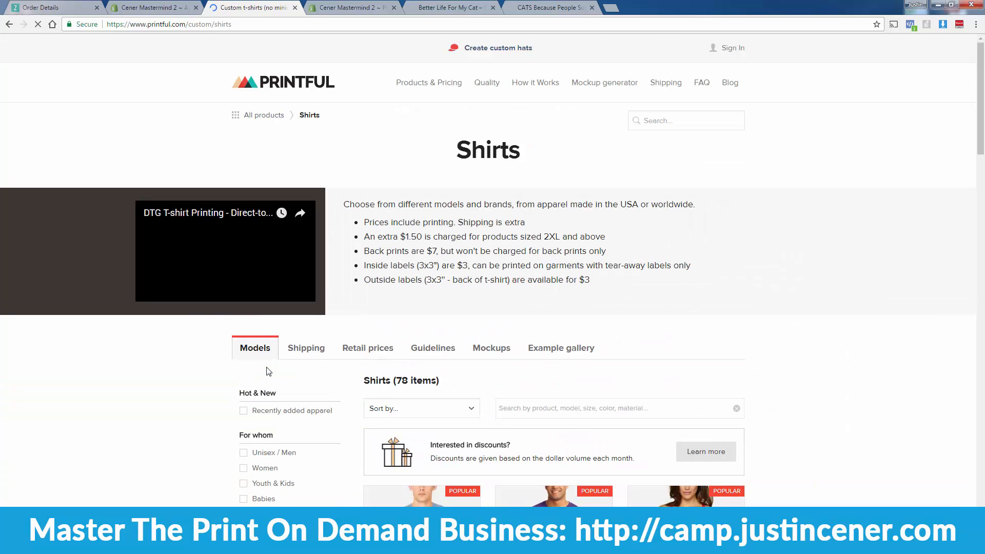
scroll(319, 368, down, 5)
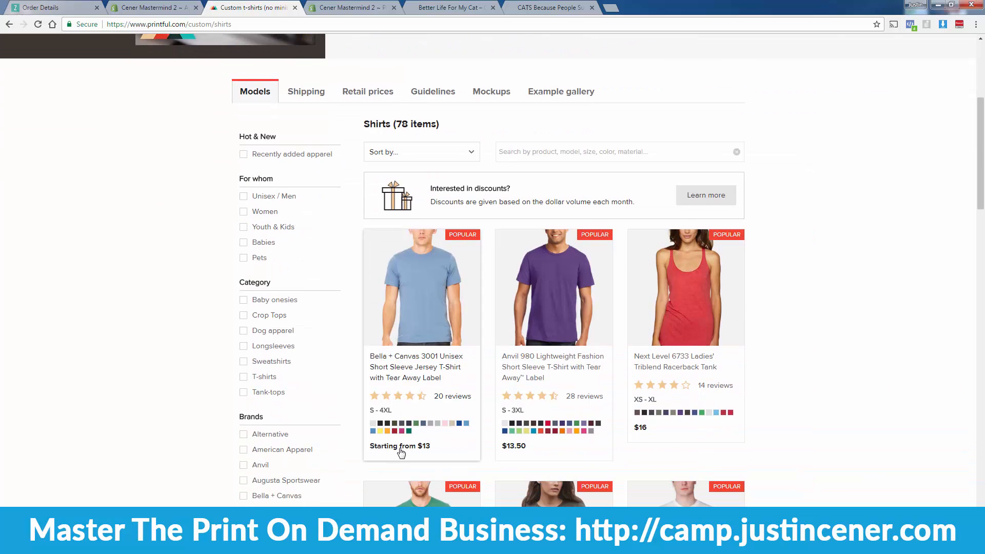
scroll(401, 451, down, 6)
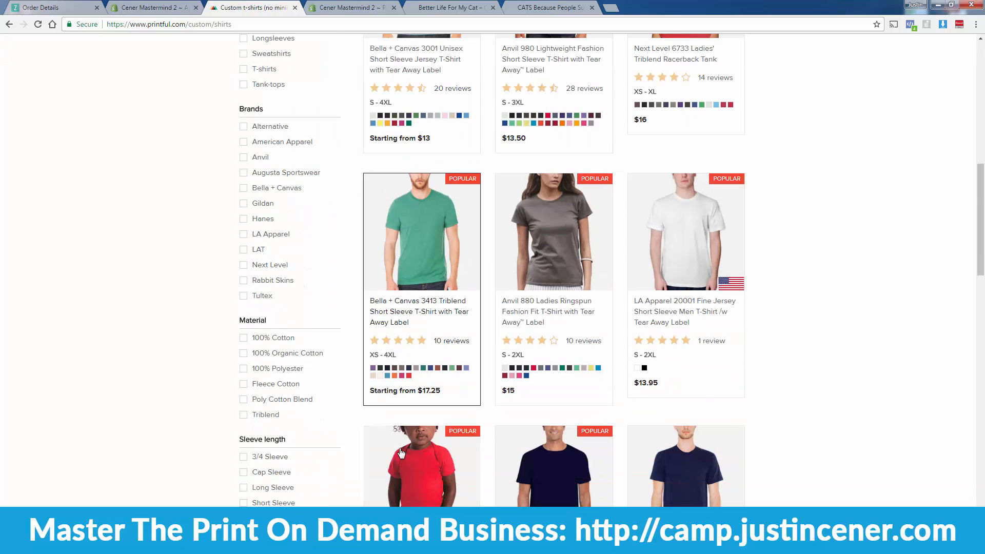
scroll(401, 452, down, 3)
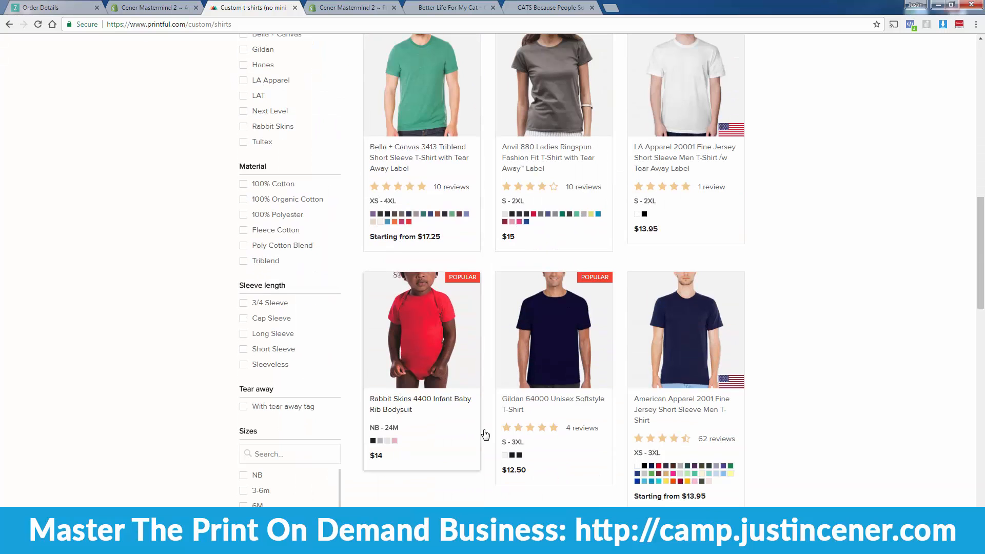
scroll(551, 410, down, 2)
scroll(549, 392, down, 5)
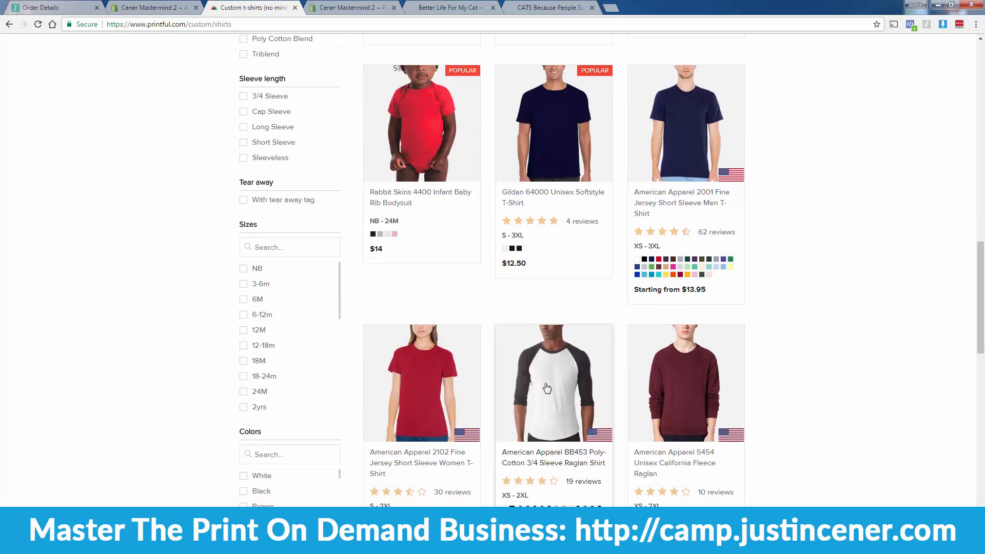
scroll(334, 437, up, 6)
scroll(334, 437, up, 4)
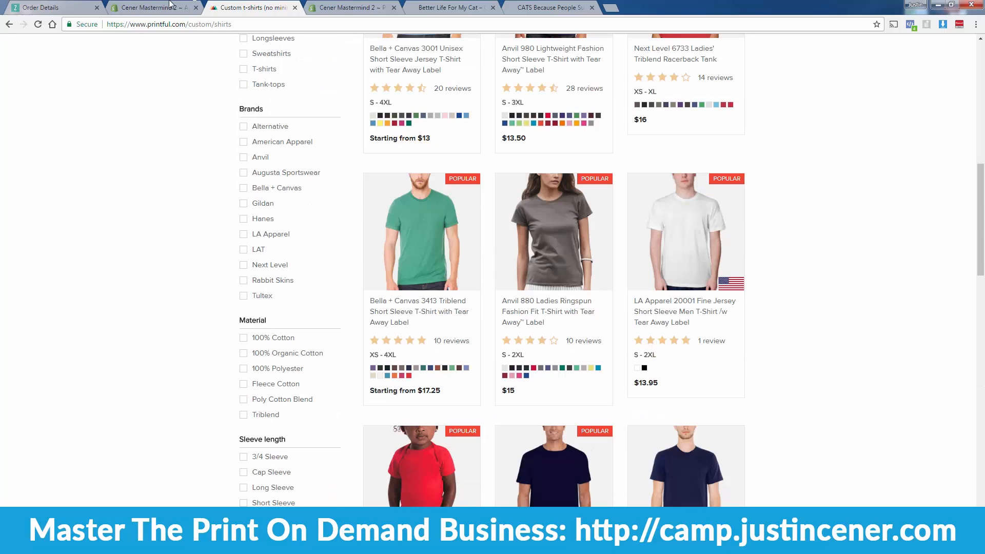
click(10, 24)
Step: Install the Printful app on the Shopify store and approve the installation
click(10, 24)
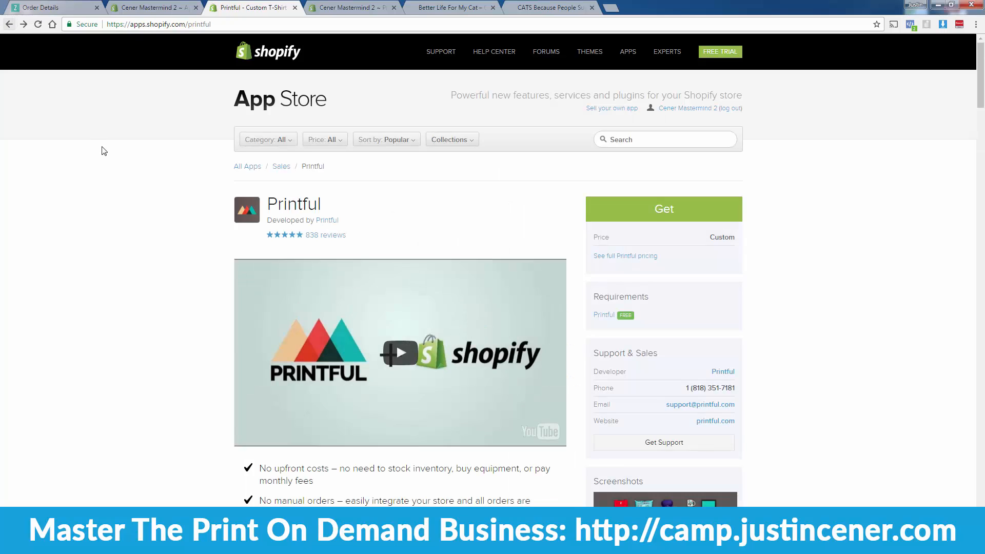
click(617, 220)
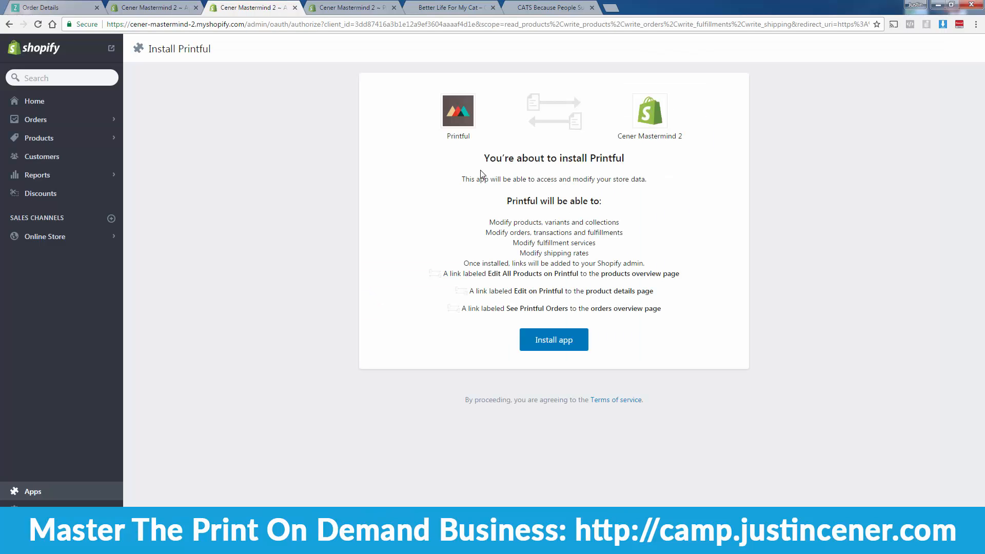
click(536, 345)
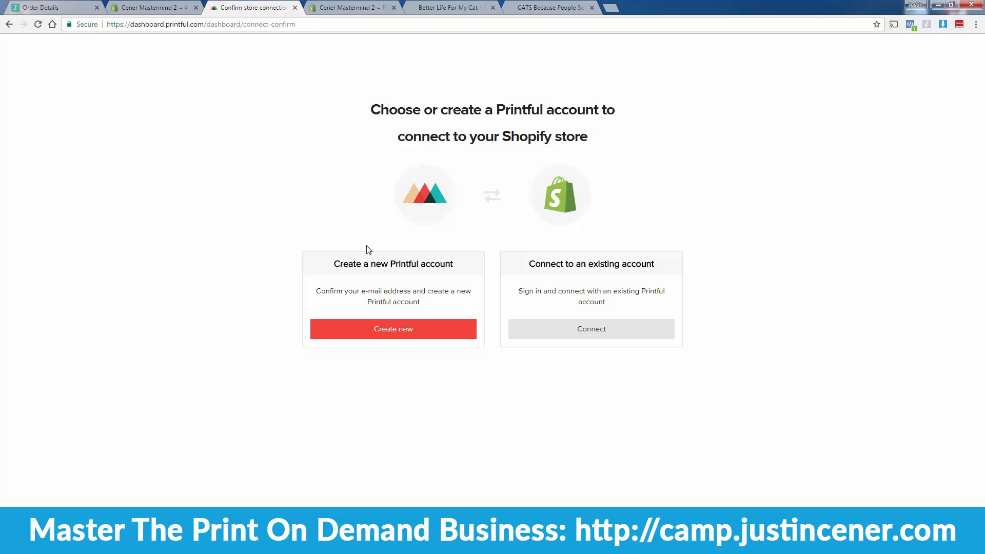
Step: Create a new Printful account with the owner's e-mail address, connecting the store
click(393, 339)
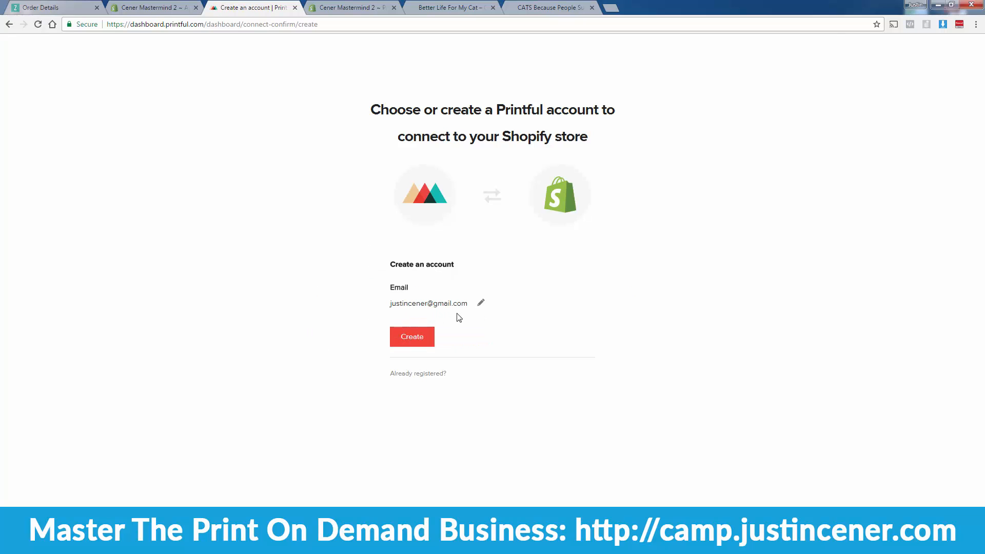
click(480, 303)
click(480, 311)
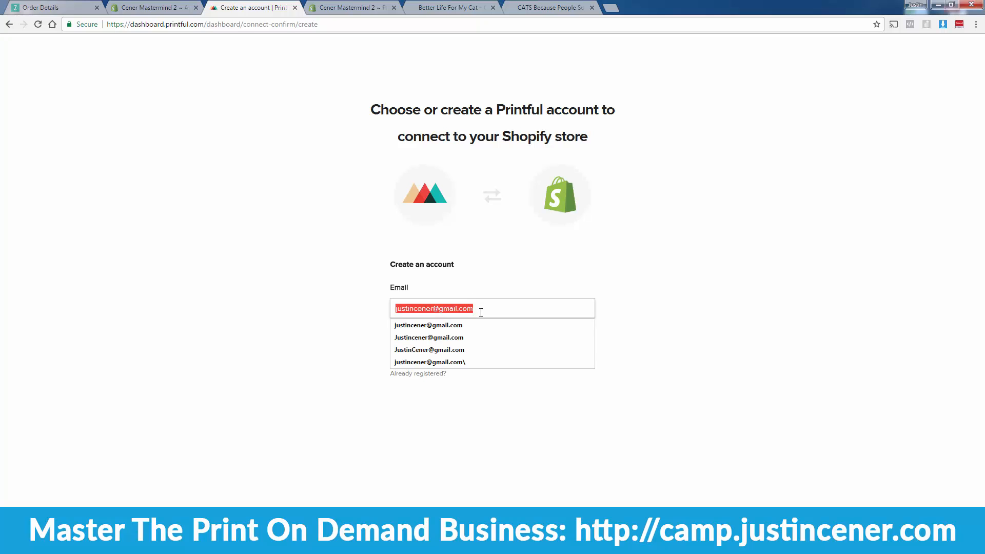
key(Down)
key(Return)
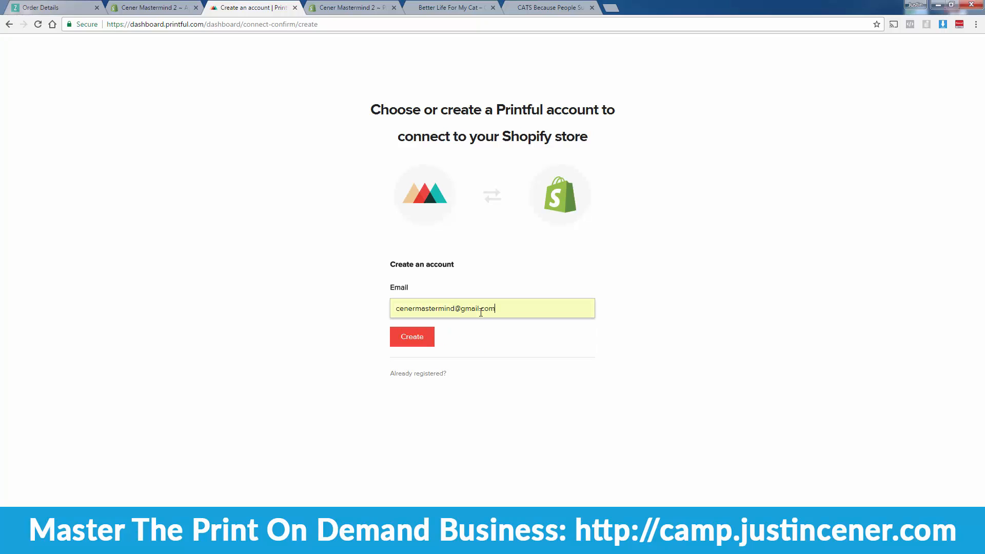
click(415, 337)
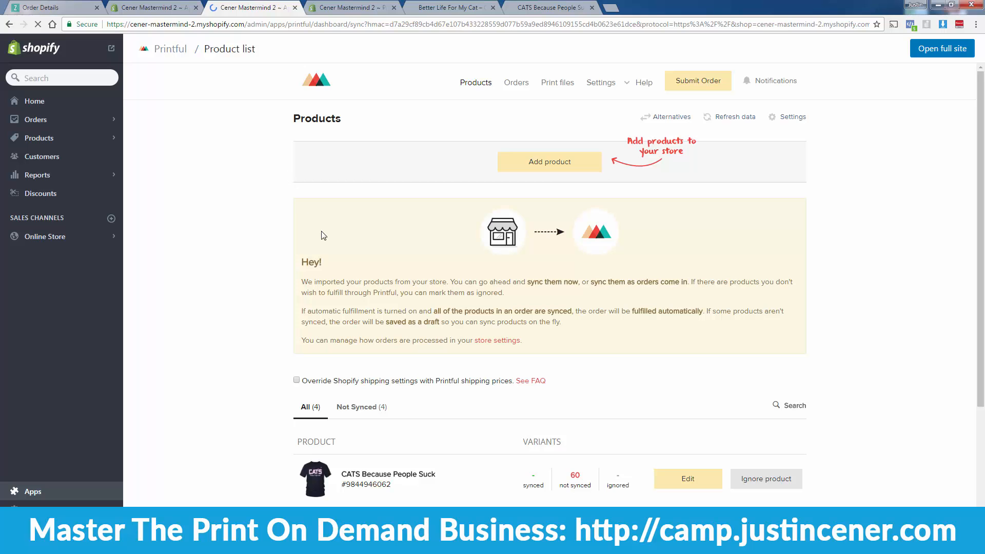
scroll(324, 236, down, 4)
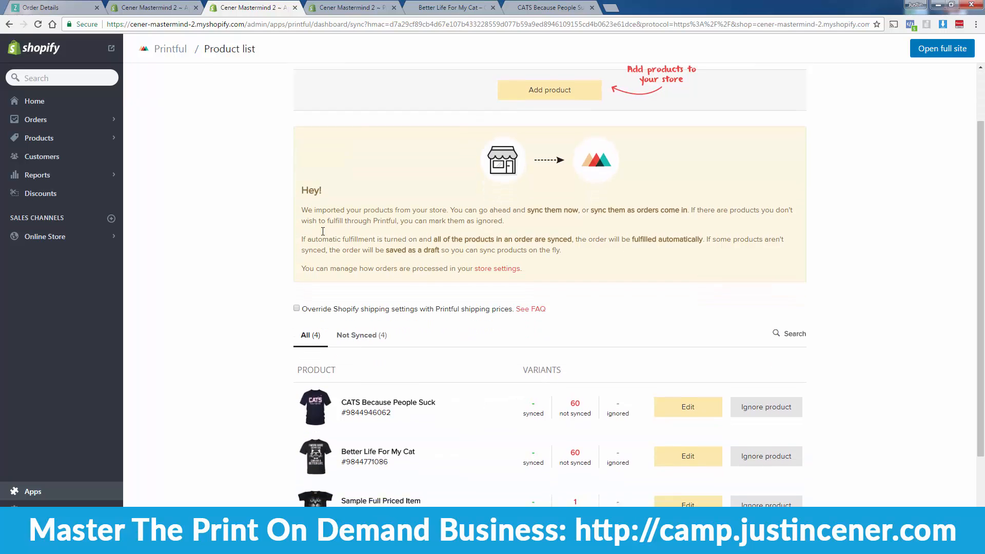
scroll(322, 231, up, 2)
scroll(323, 231, up, 2)
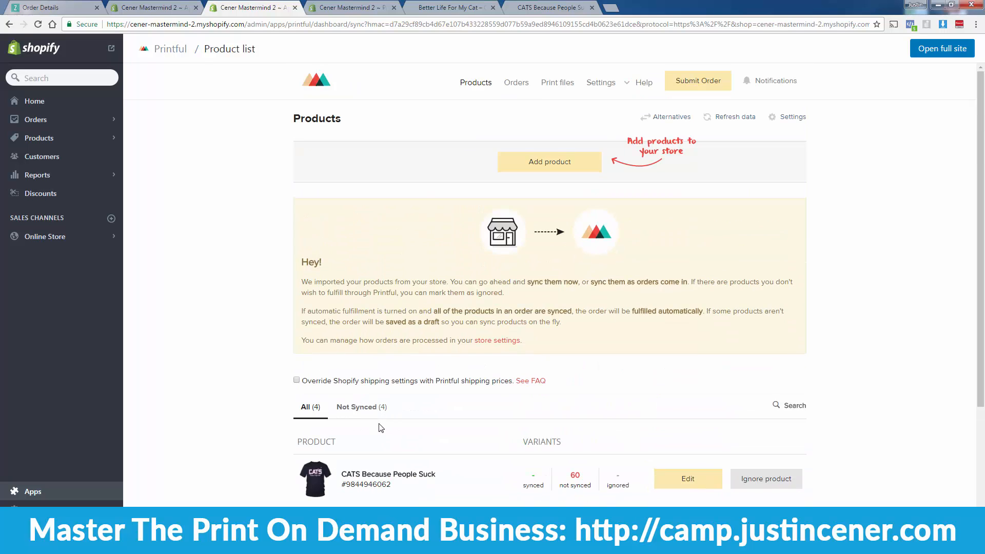
scroll(379, 426, down, 1)
scroll(379, 426, down, 2)
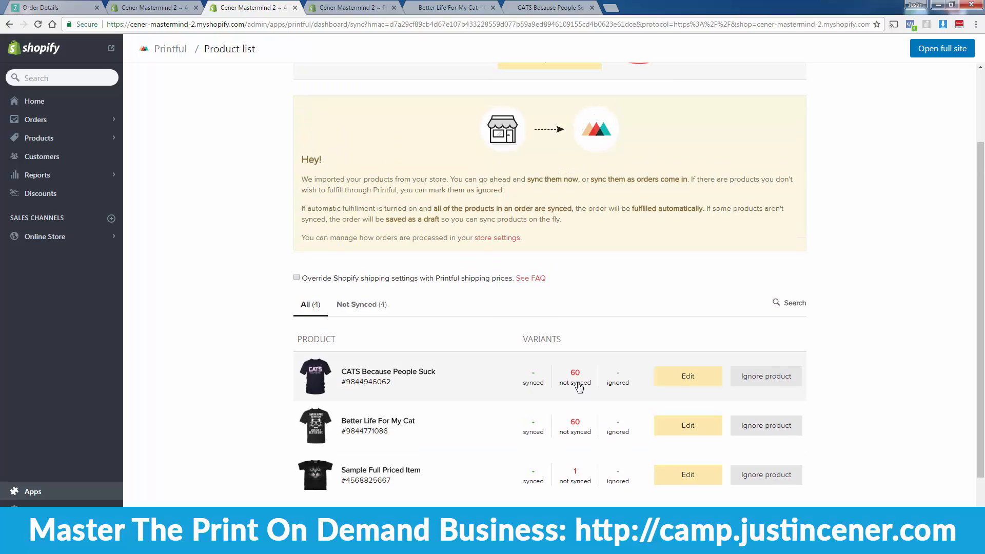
scroll(574, 428, up, 1)
scroll(572, 428, up, 2)
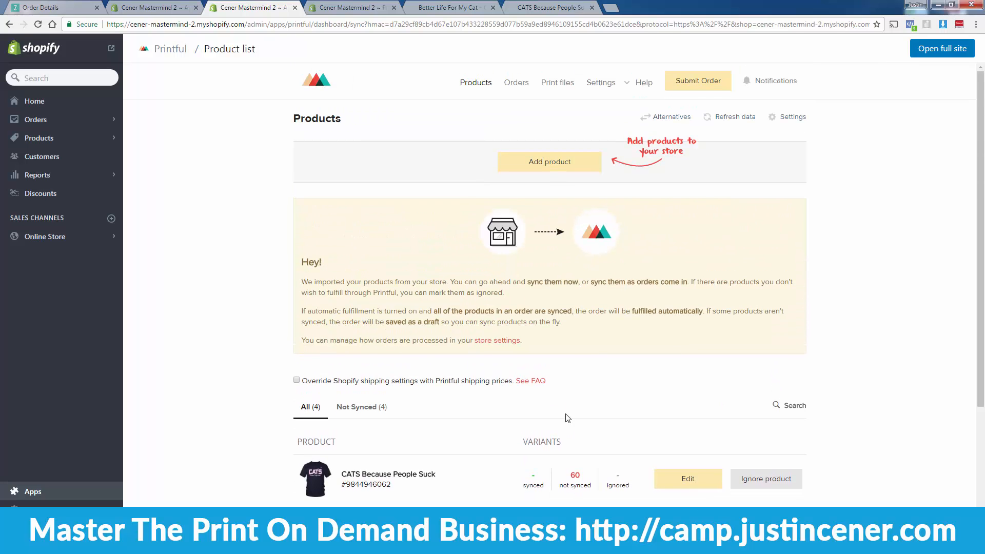
scroll(593, 434, down, 1)
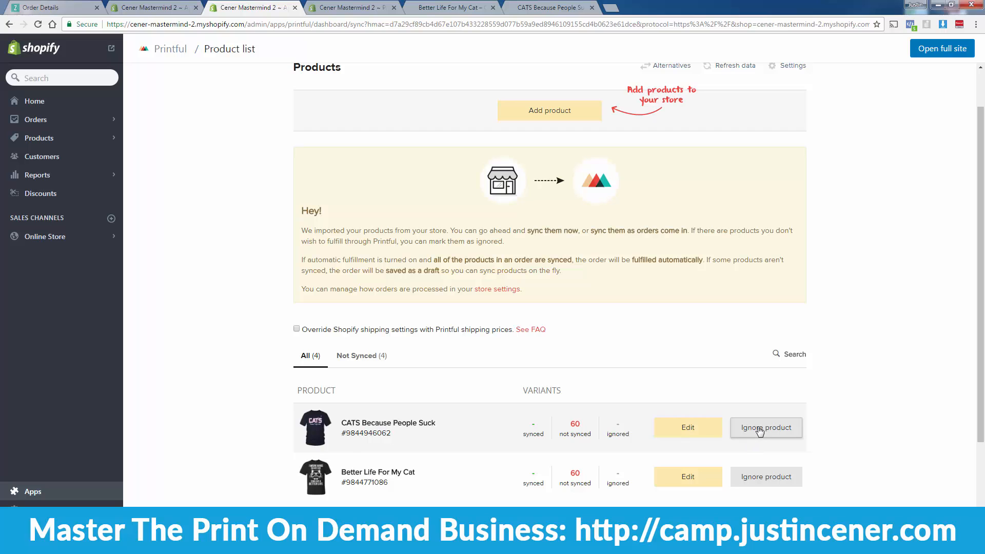
scroll(513, 405, down, 1)
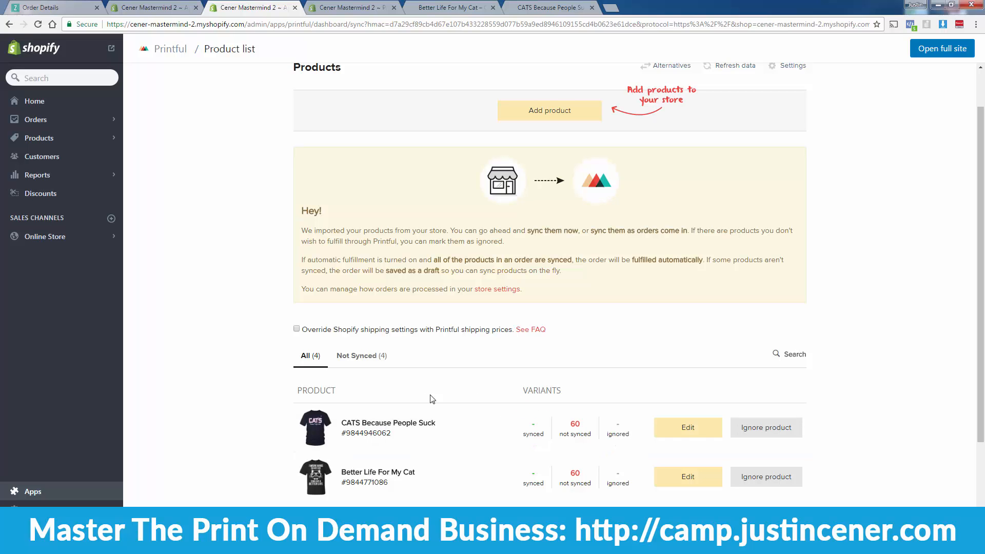
scroll(369, 451, up, 1)
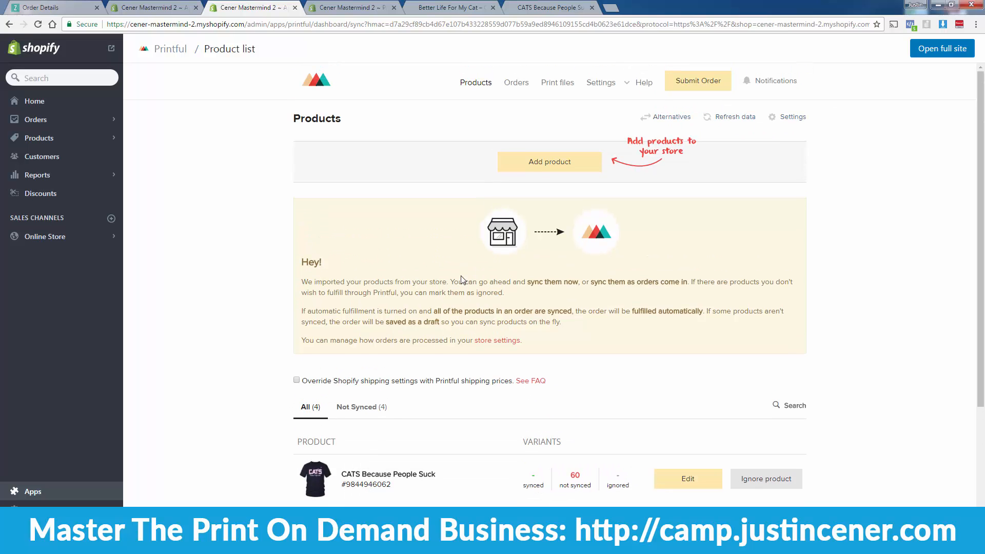
Step: Add a Printful product from Shirts > Unisex/Men T-shirts: Gildan 64000 Unisex Softstyle T-Shirt in black
click(547, 169)
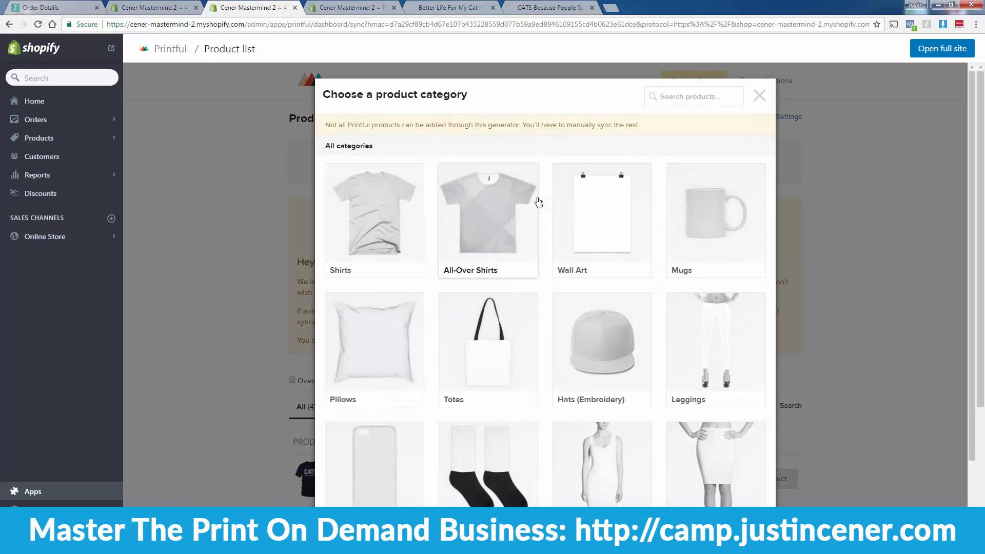
scroll(624, 377, down, 1)
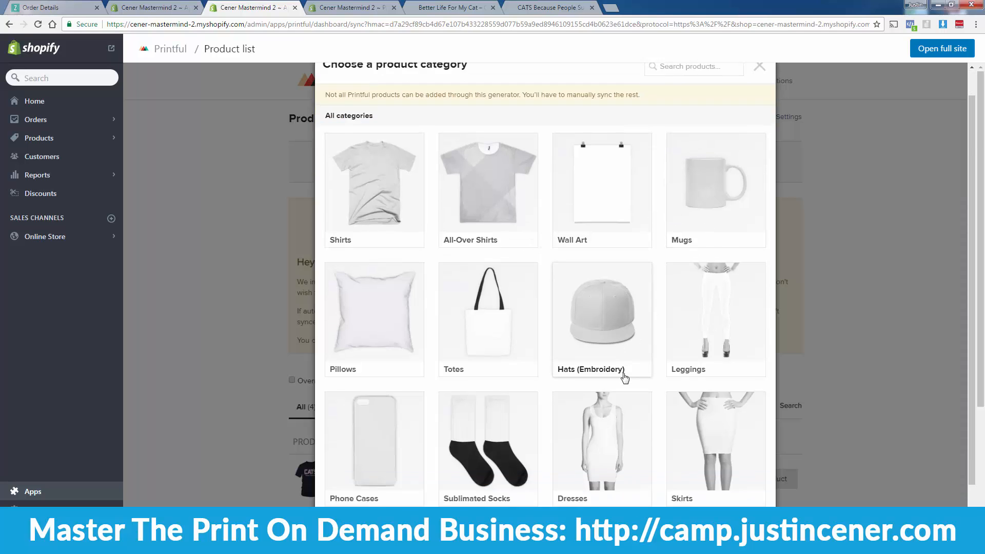
scroll(624, 377, down, 1)
scroll(613, 385, up, 2)
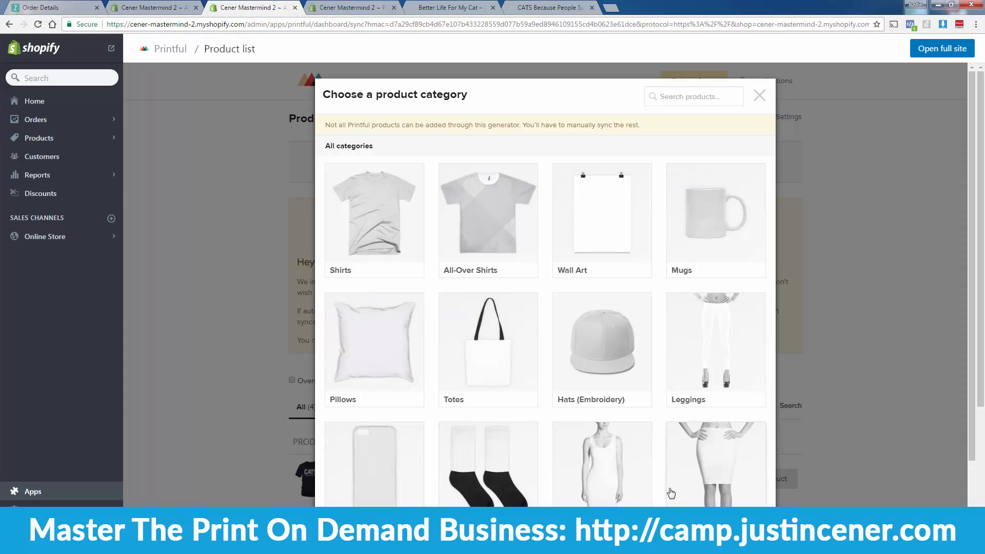
click(387, 213)
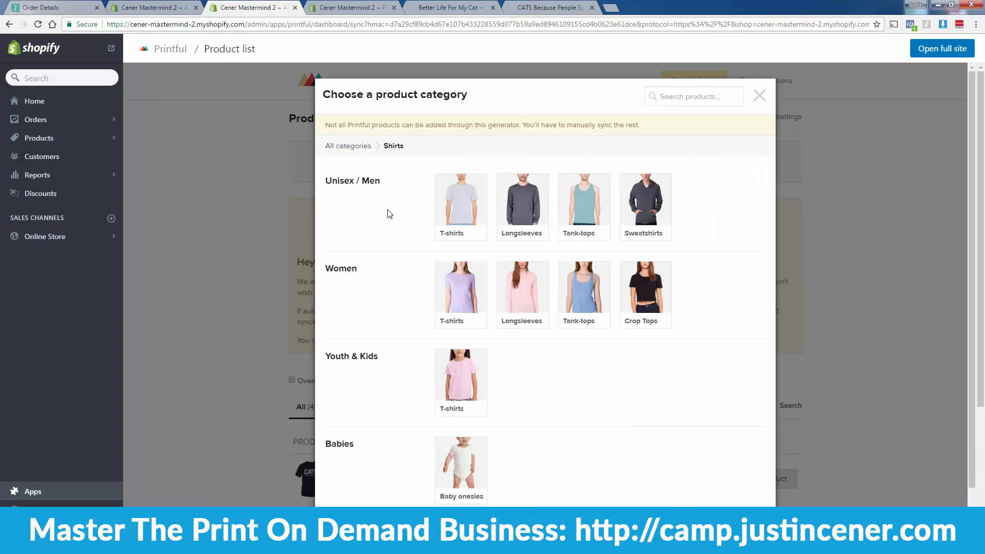
click(455, 210)
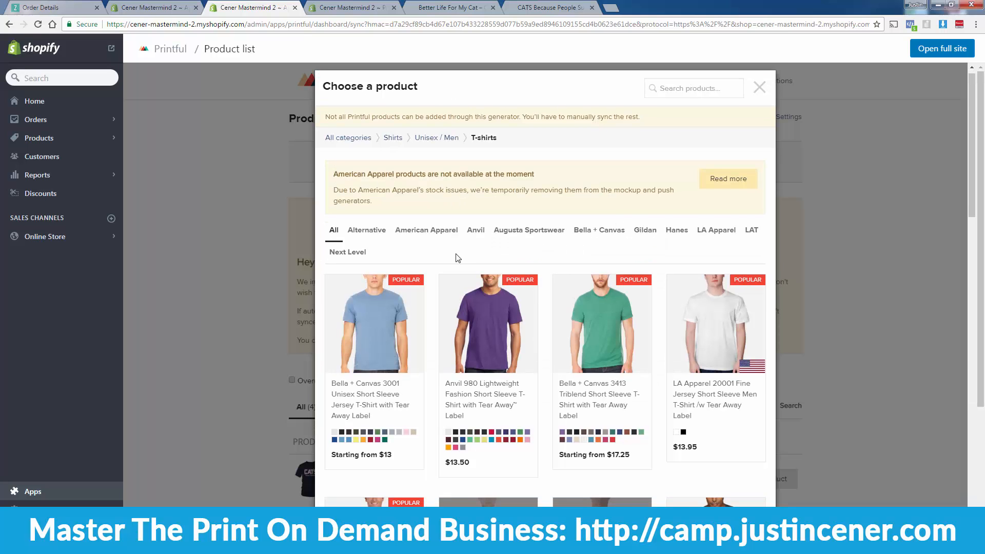
scroll(453, 297, down, 3)
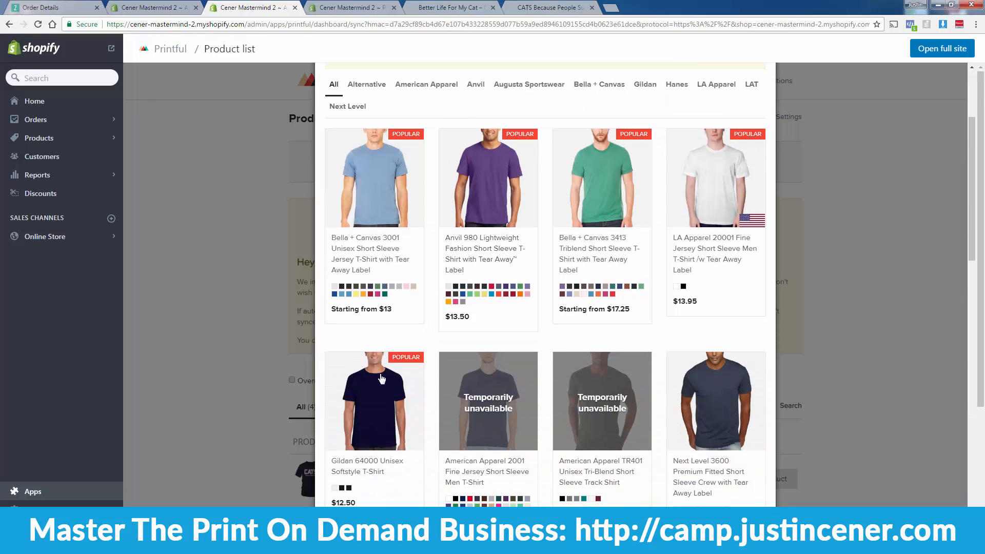
click(380, 382)
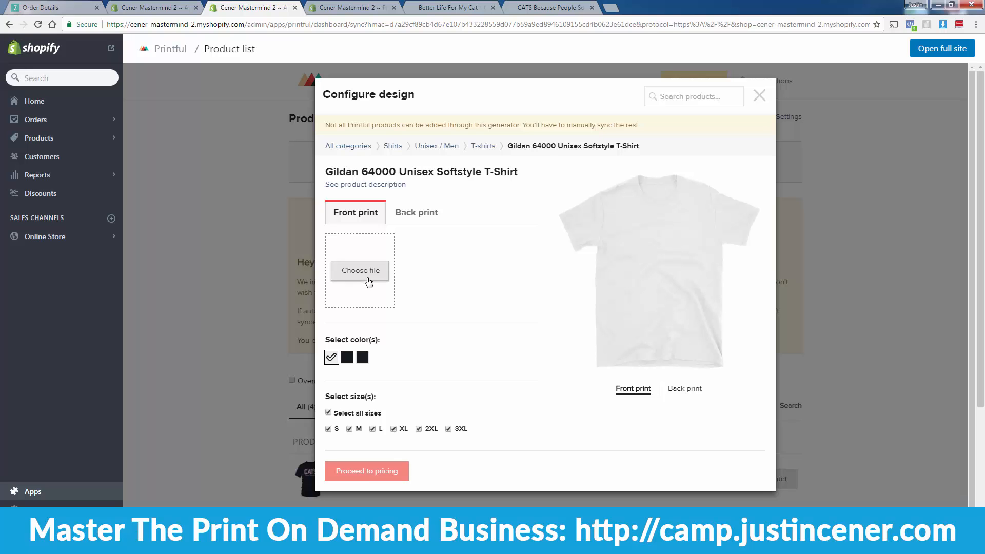
click(347, 357)
Step: Limit the Gildan tee's colours to black only
click(362, 358)
click(331, 357)
click(362, 358)
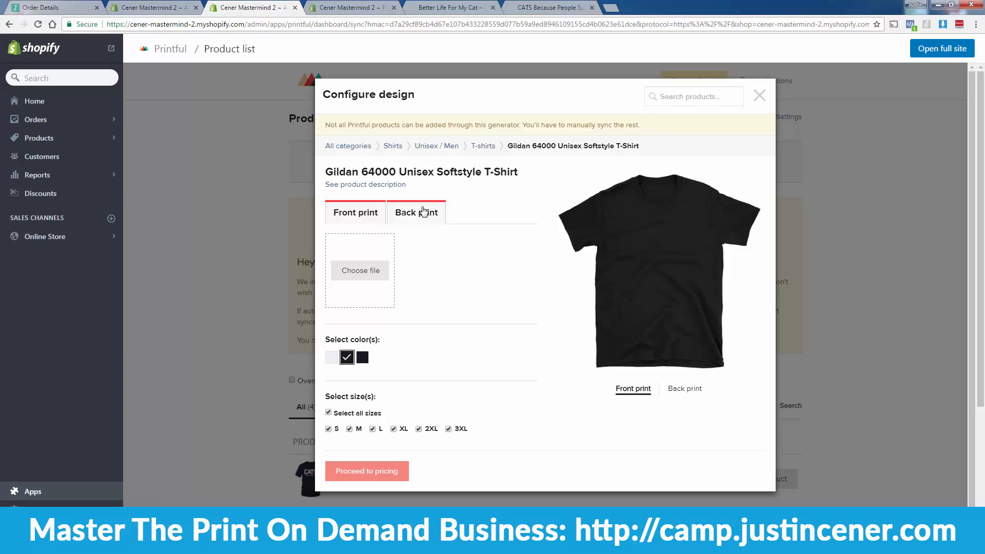
Step: Upload Cats-Ying-Yang.png to the print file library and accept the intellectual property terms
click(379, 270)
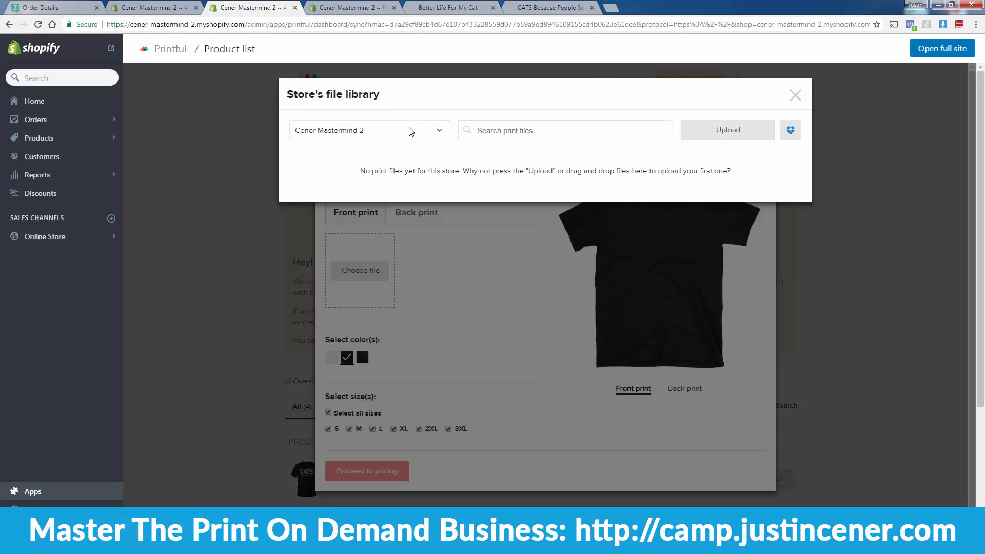
click(708, 131)
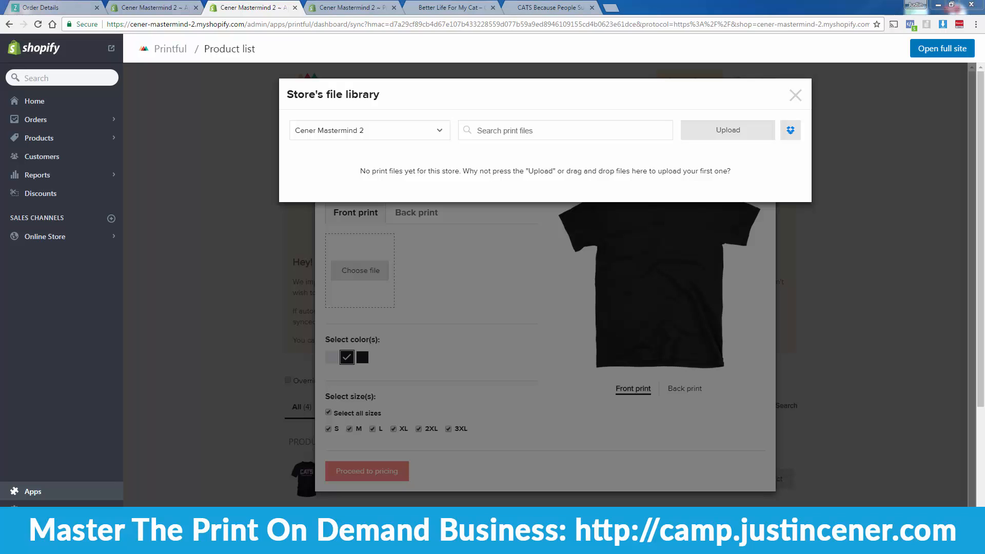
drag(39, 445, 625, 239)
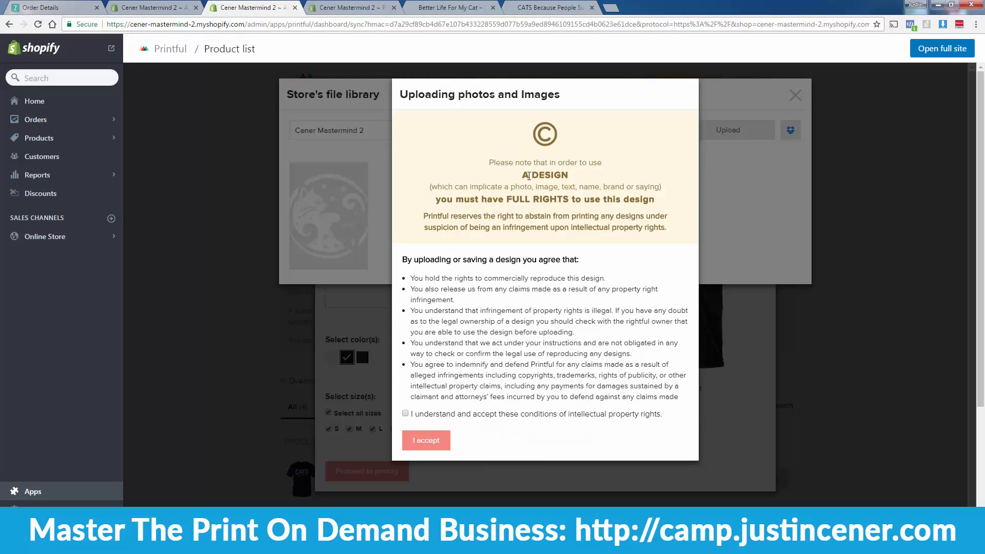
click(405, 414)
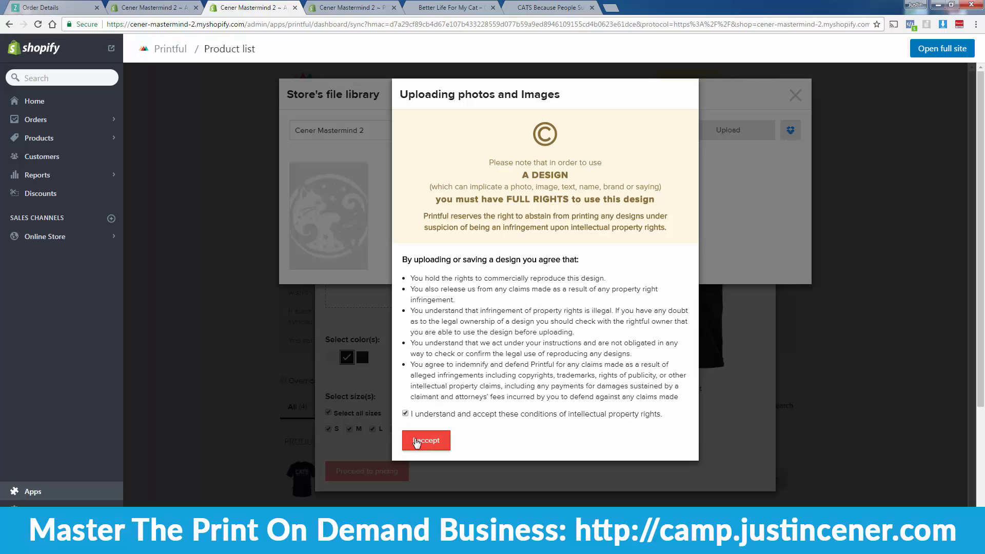
click(425, 440)
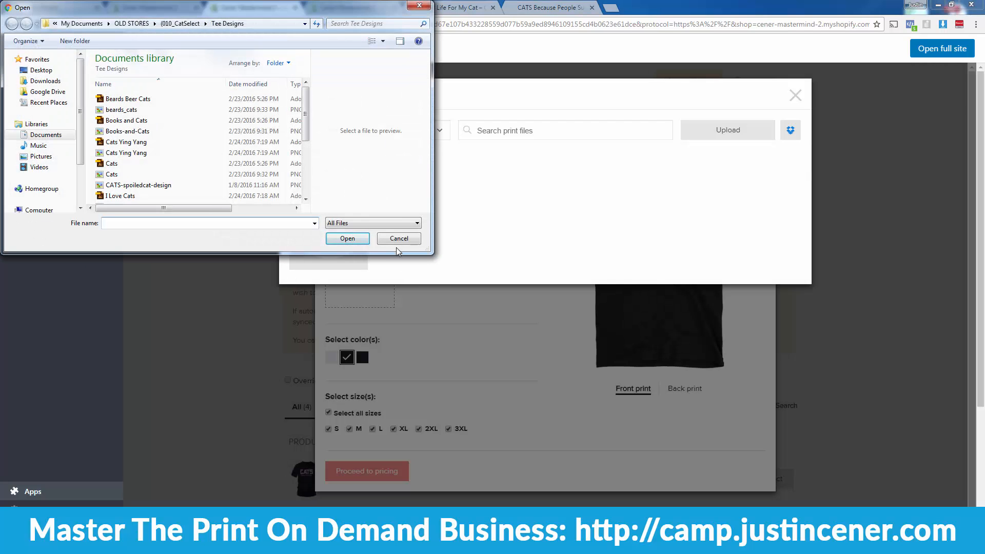
click(405, 241)
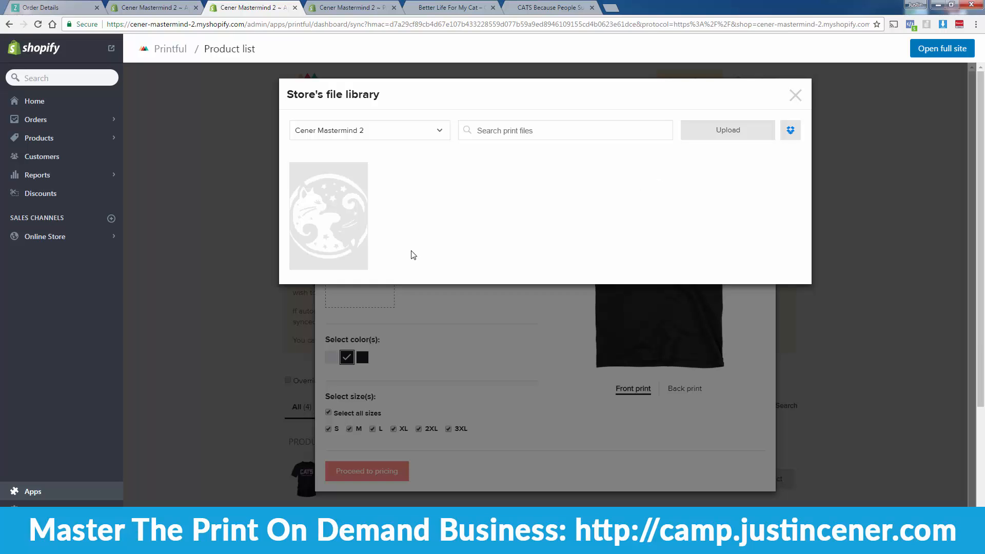
Step: Place the cat yin-yang design on the shirt's front print
mouse_move(329, 225)
drag(284, 96, 407, 101)
click(406, 102)
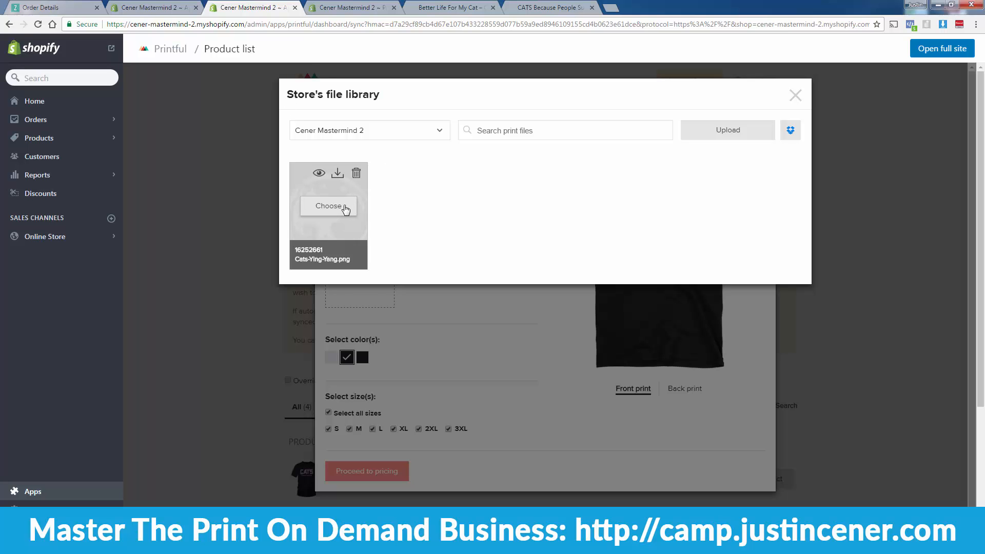
click(344, 206)
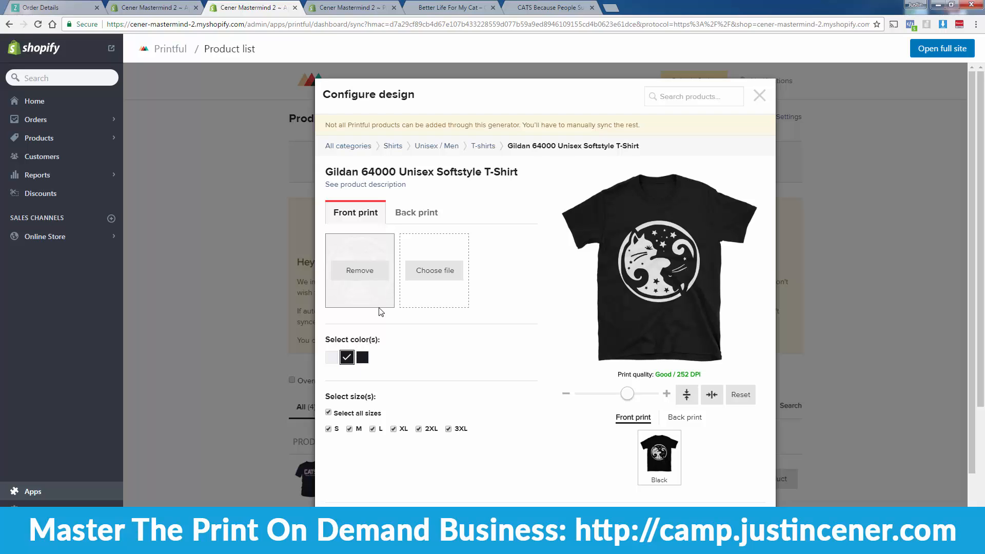
Step: On the pricing page, retitle the product 'Cat Ying Yang Shirt'
click(371, 524)
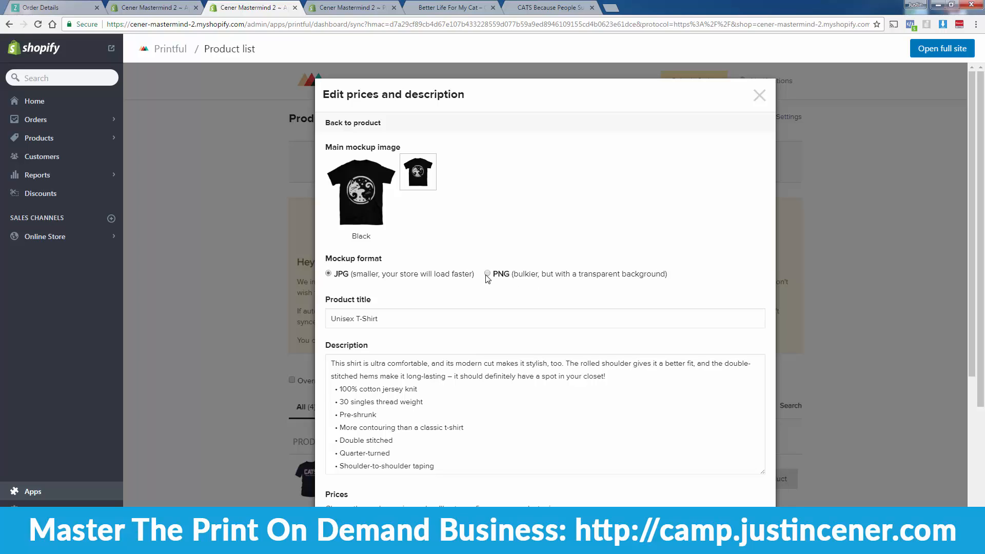
triple_click(386, 319)
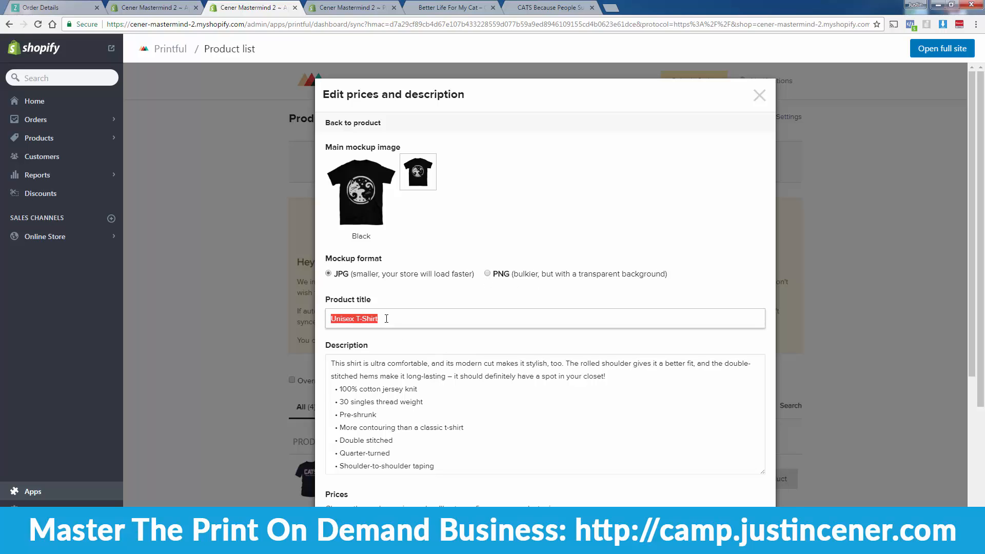
text(Cat Ying Yang)
key(BackSpace)
key(BackSpace)
key(BackSpace)
key(BackSpace)
text(Yang Shi)
scroll(482, 379, down, 1)
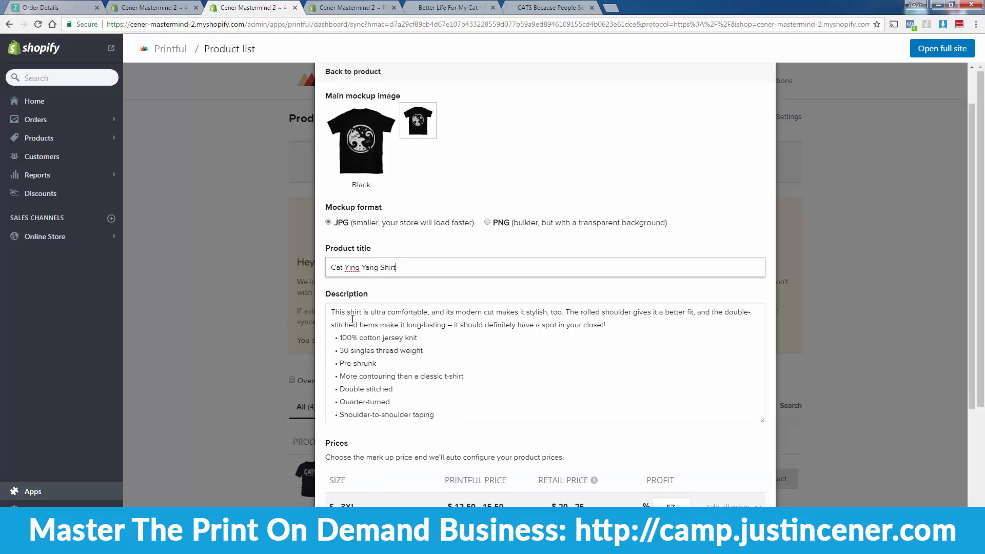
scroll(352, 319, down, 1)
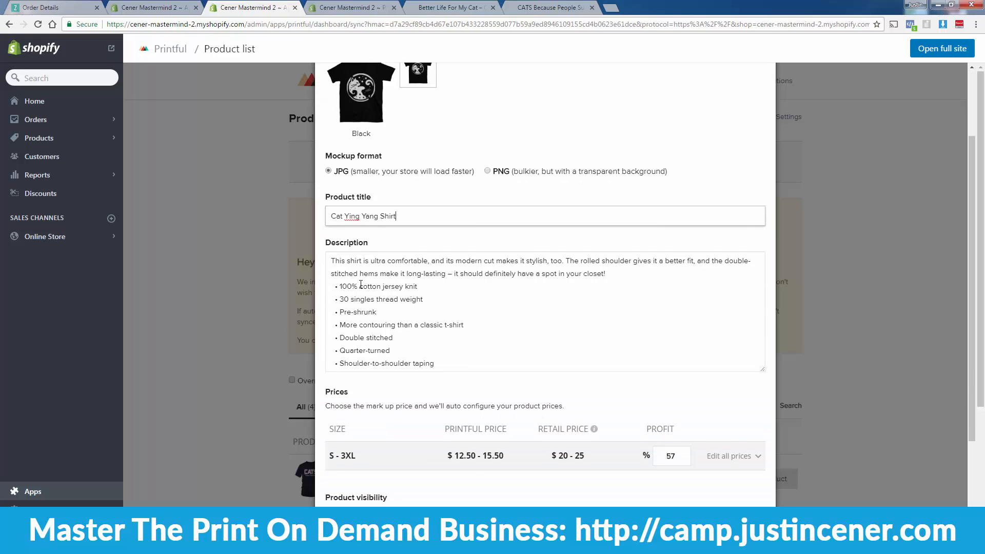
scroll(362, 303, down, 3)
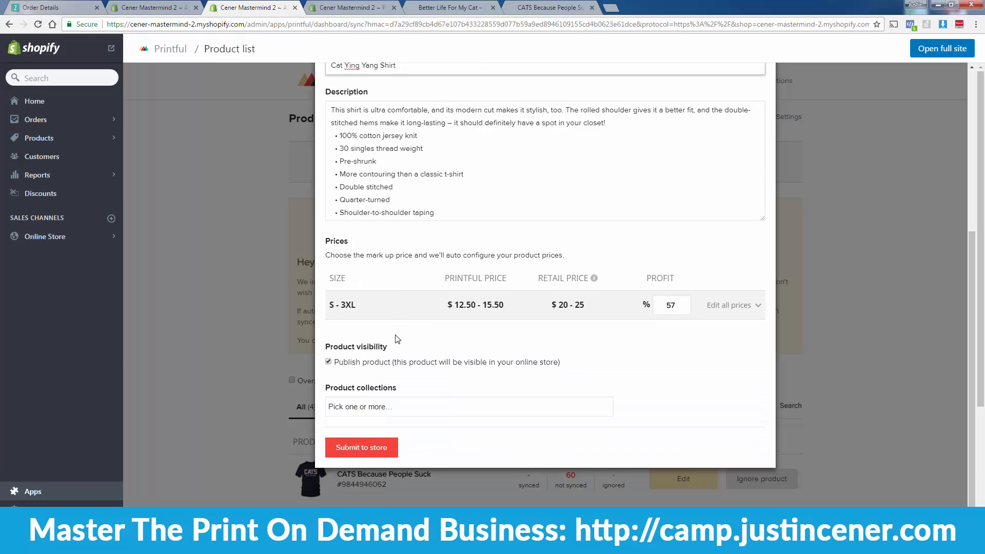
Step: Set the retail price to 22.99 for sizes S, M, L and XL
click(733, 306)
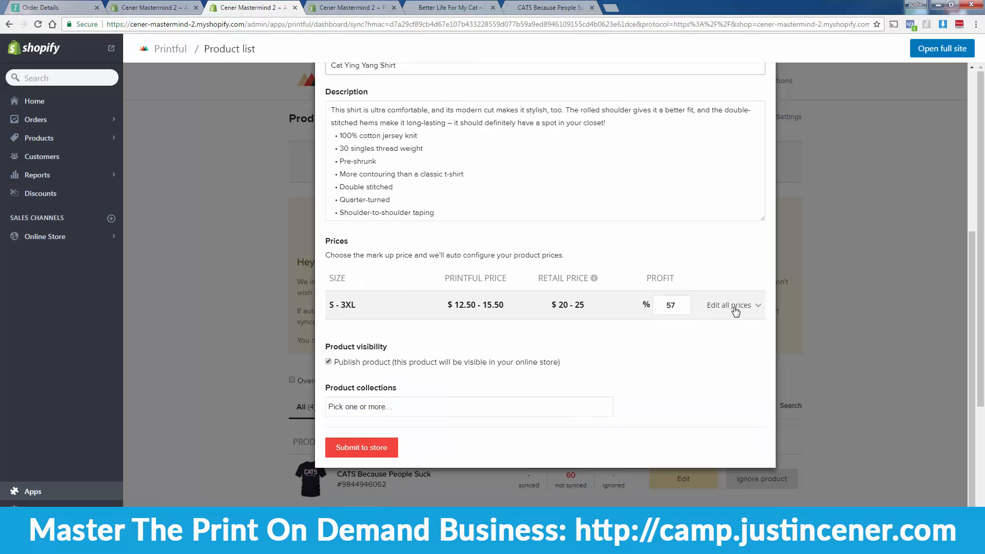
scroll(667, 334, down, 1)
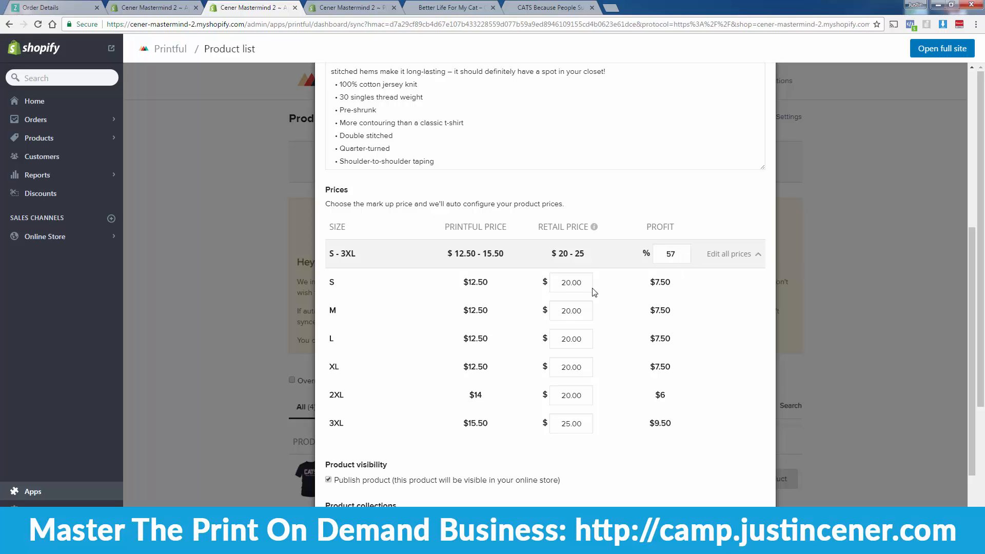
double_click(569, 282)
text(22.99)
double_click(568, 285)
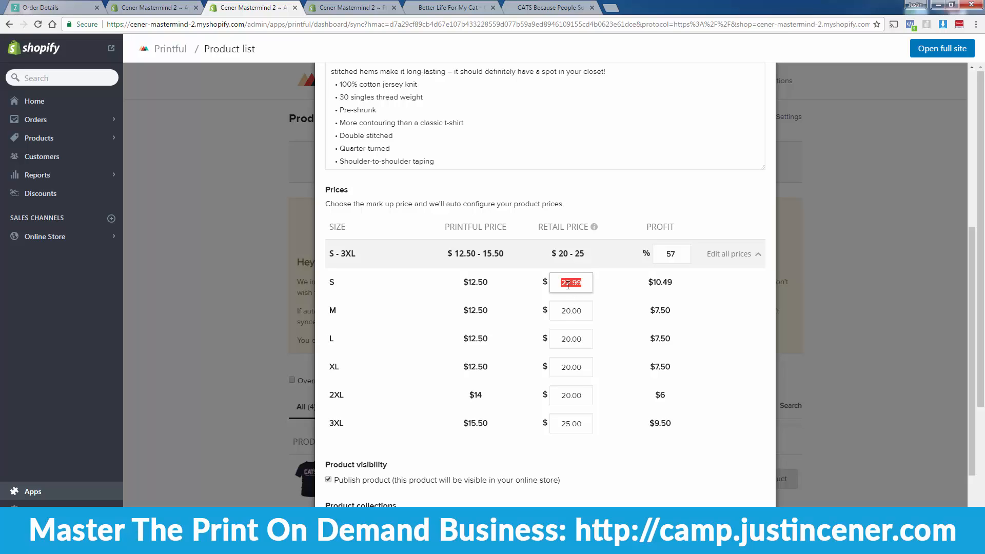
click(568, 317)
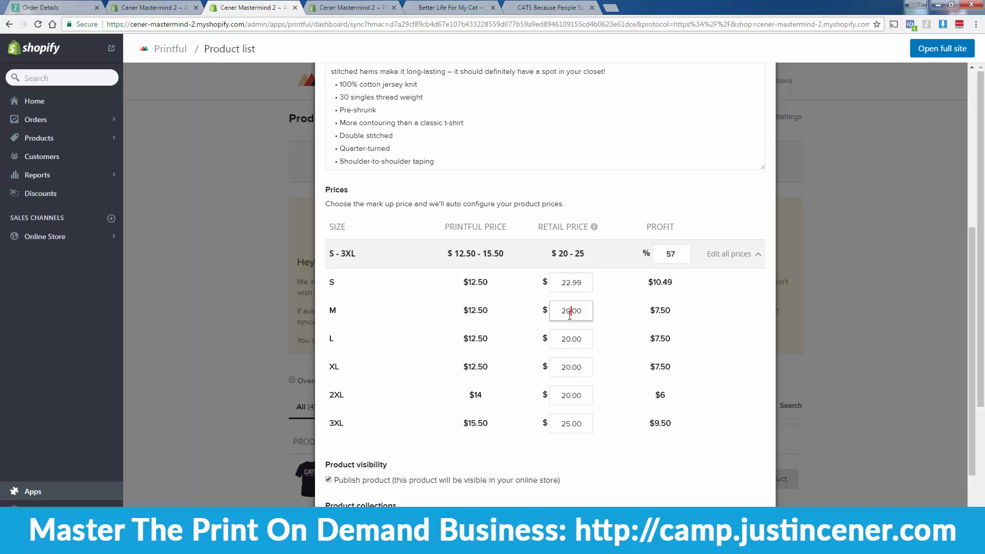
double_click(573, 310)
text(people-suck)
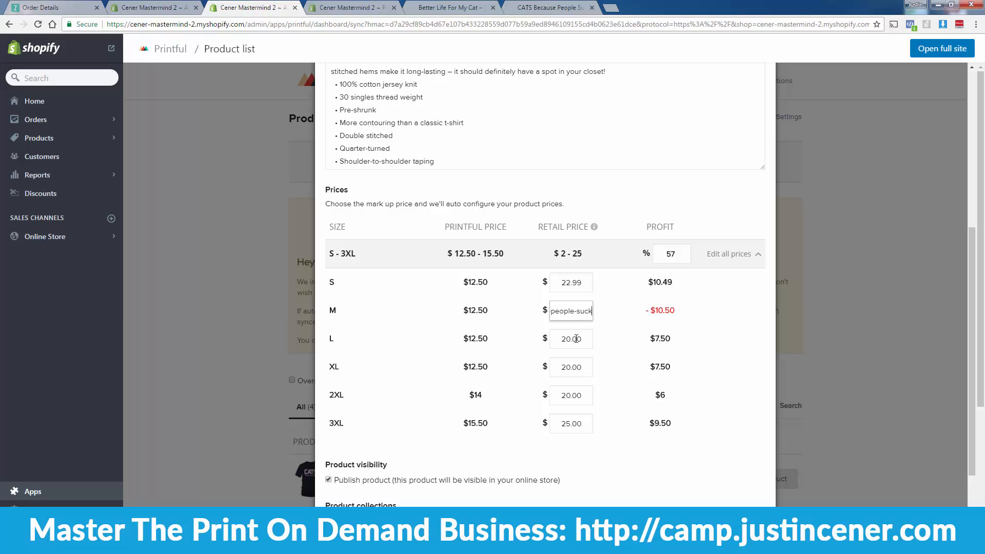
key(ctrl+a)
text(22.99)
click(584, 334)
double_click(572, 338)
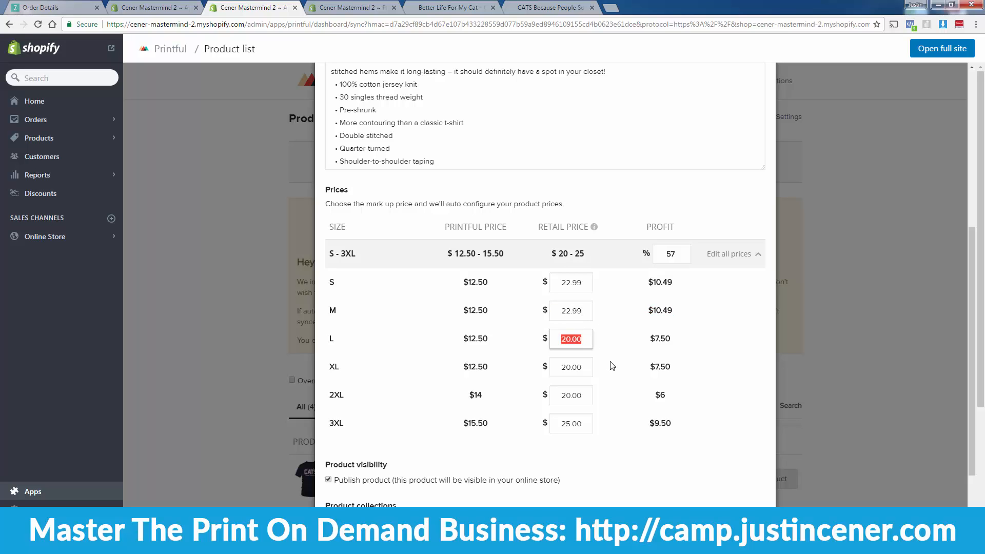
text(22.99)
double_click(568, 367)
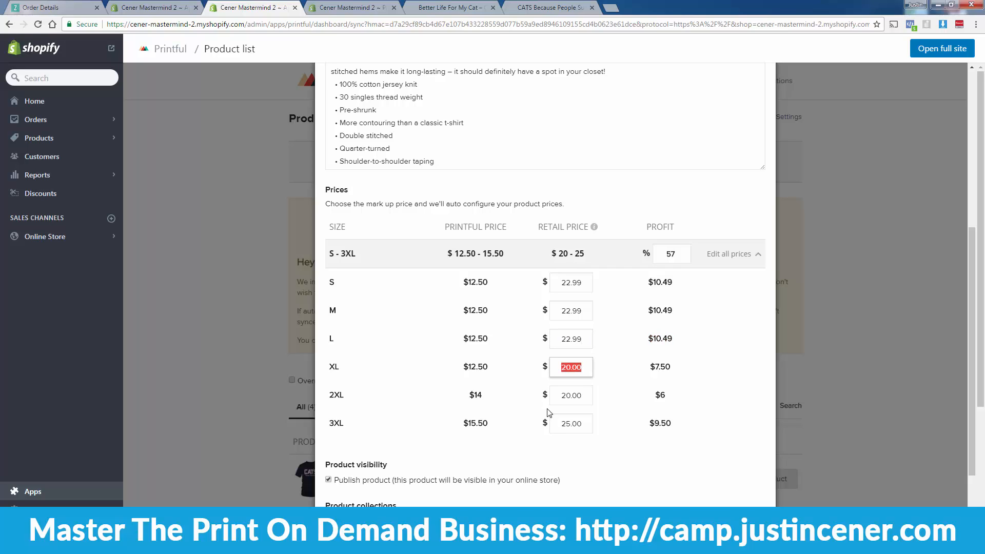
text(22.99)
Step: Set the 2XL retail price to 24.99 and the 3XL to 25.99
double_click(570, 399)
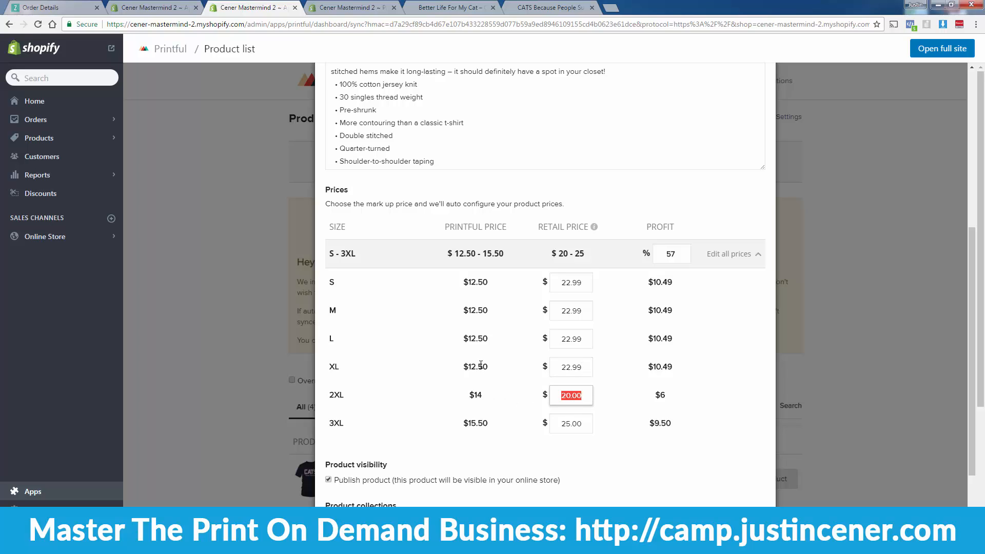
text(22)
key(BackSpace)
text(4.99)
double_click(571, 423)
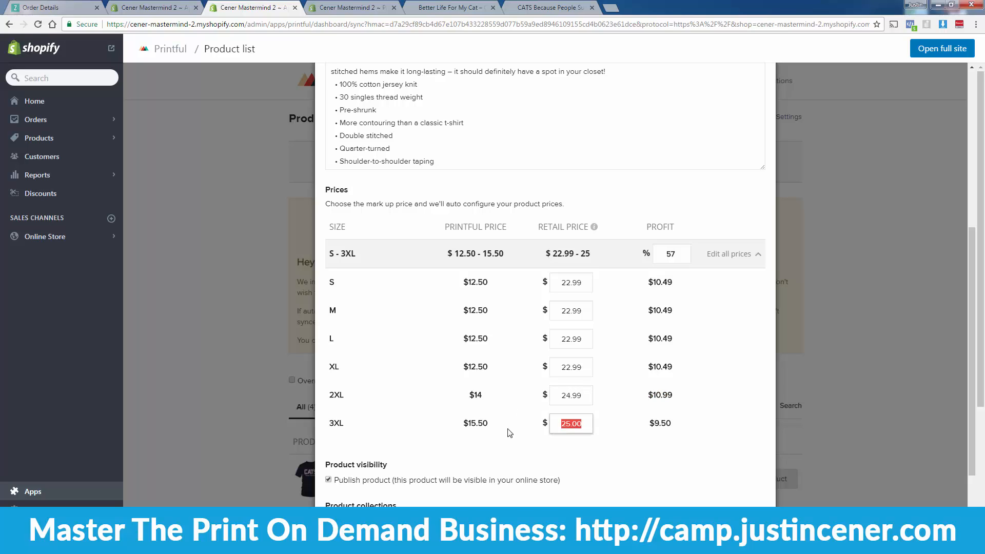
text(25.99)
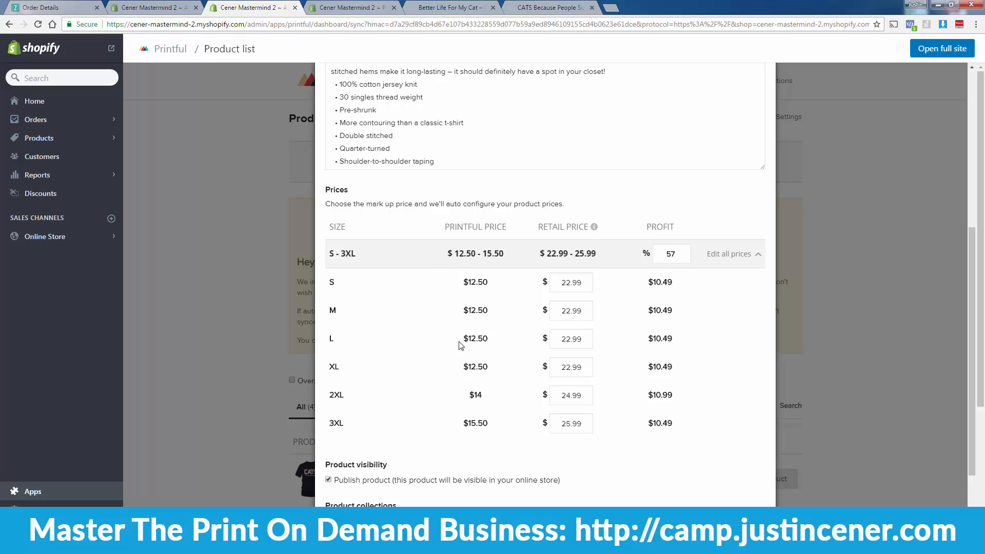
Step: Review the S–3XL Printful cost range against the new retail prices
drag(444, 254, 509, 255)
click(474, 299)
scroll(475, 300, down, 2)
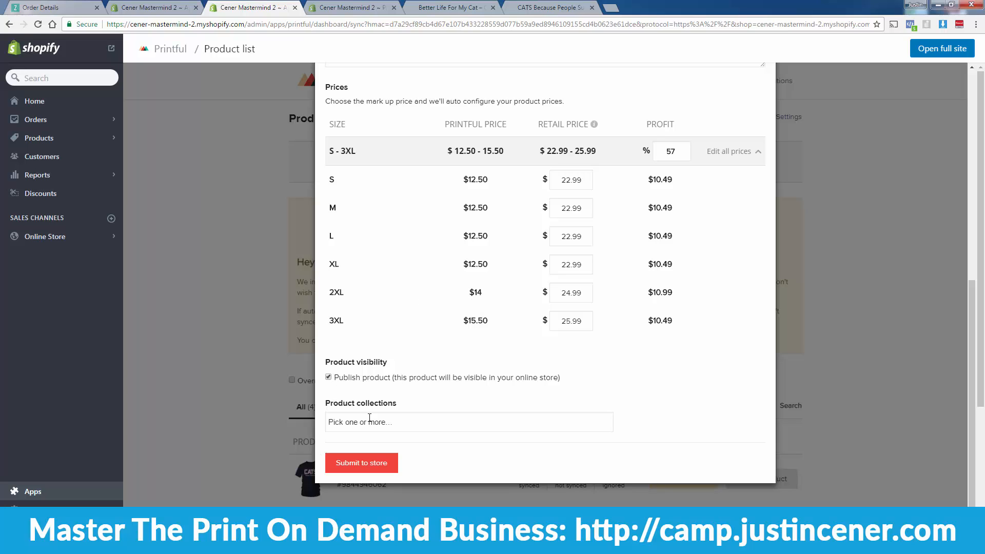
scroll(382, 363, up, 3)
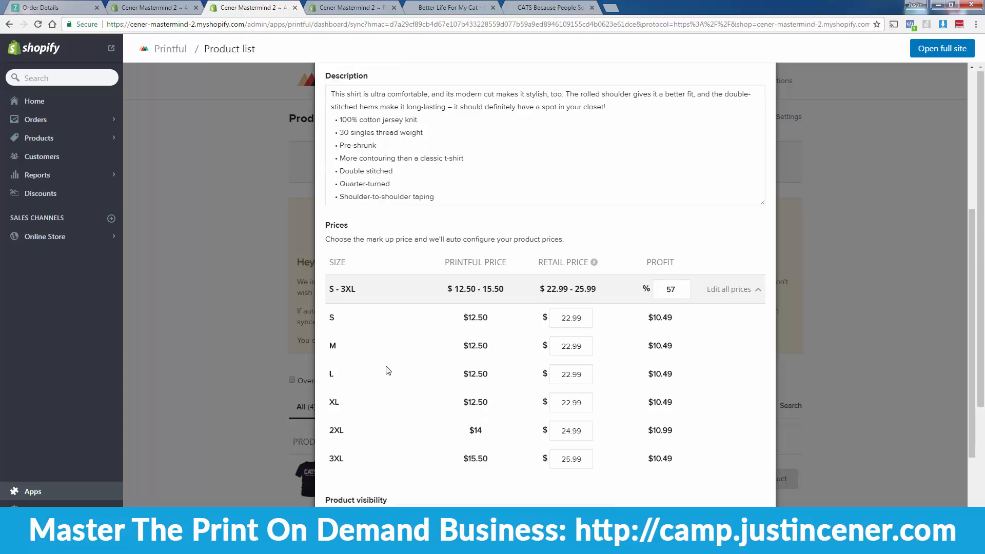
scroll(388, 370, down, 2)
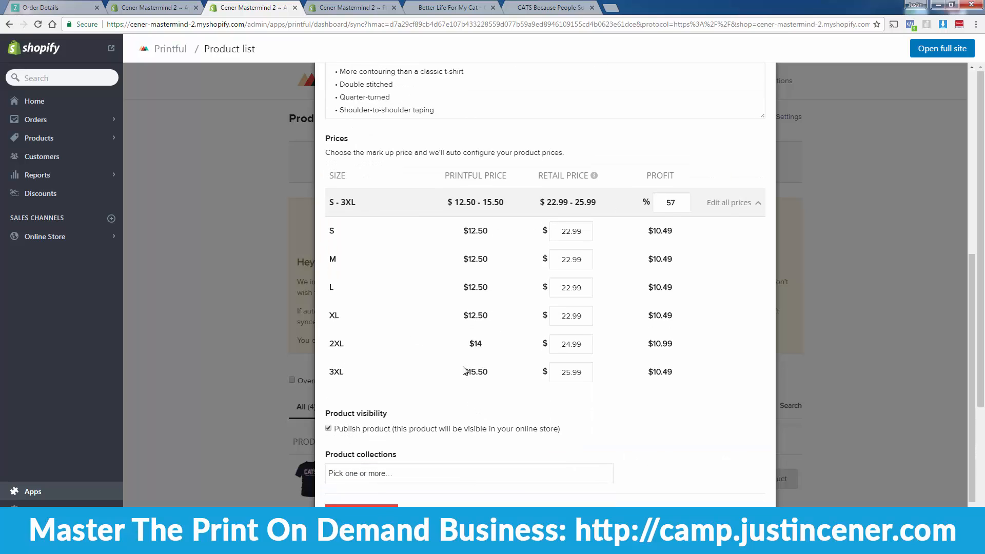
scroll(463, 367, up, 2)
scroll(387, 330, down, 1)
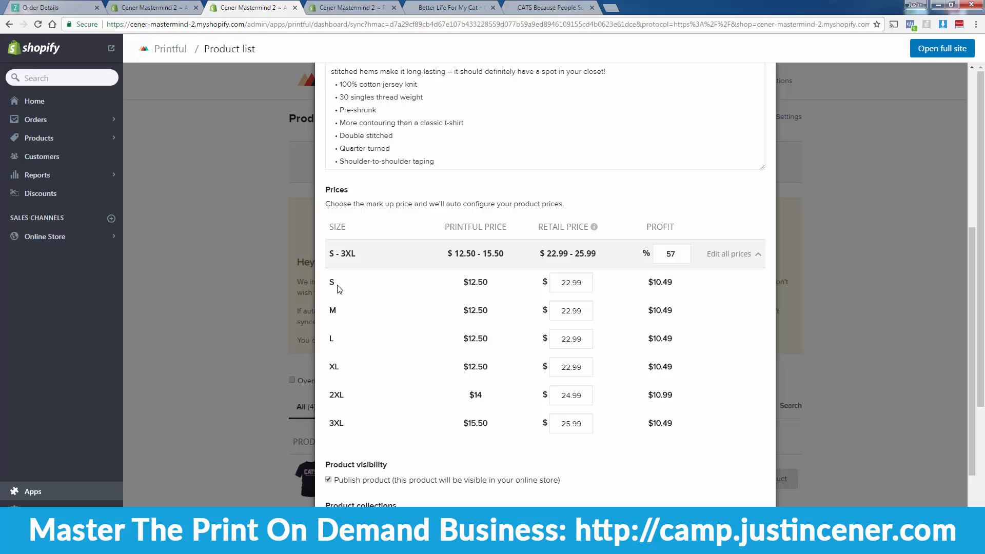
scroll(488, 356, down, 2)
Step: Submit the Cat Ying Yang Shirt to the store, then open it in Shopify's product editor
click(385, 450)
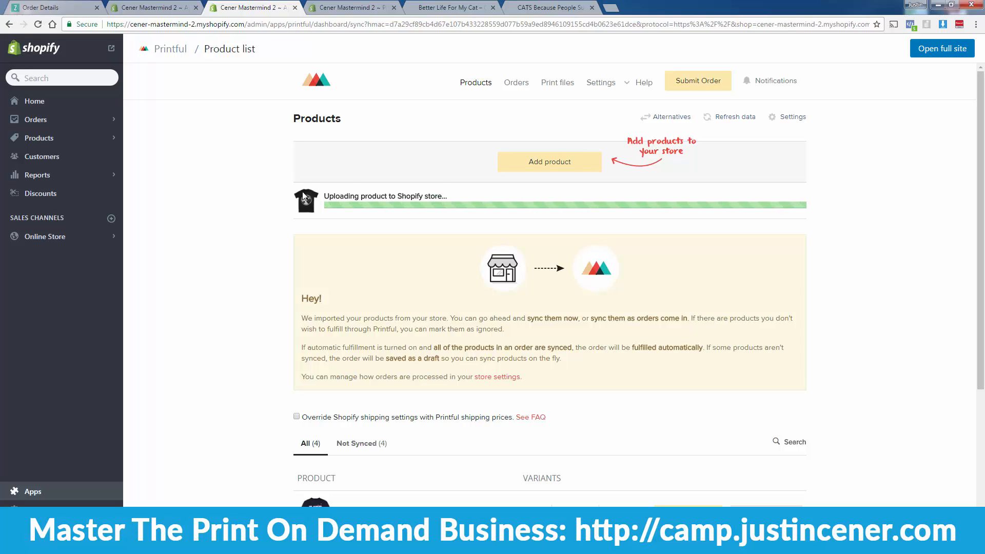
click(445, 6)
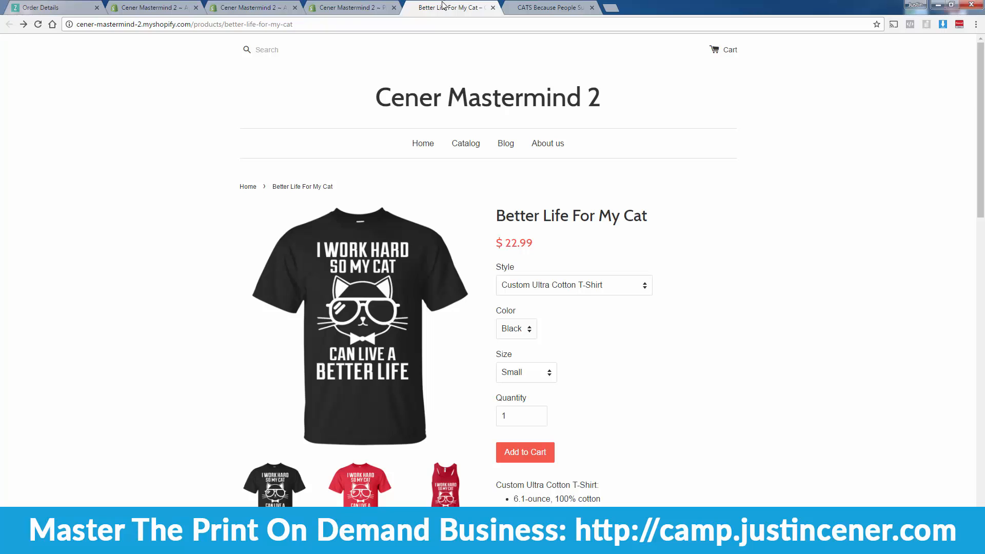
click(529, 8)
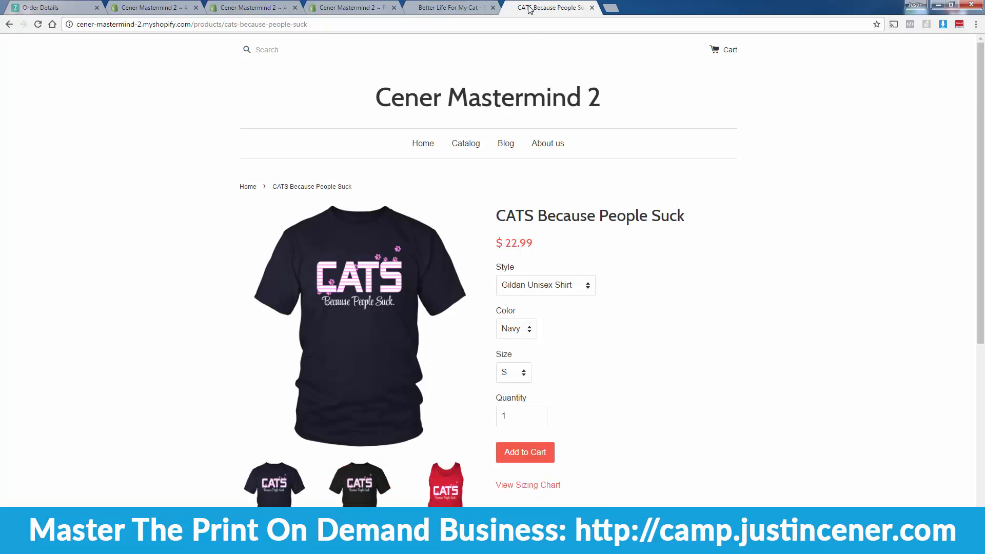
click(316, 7)
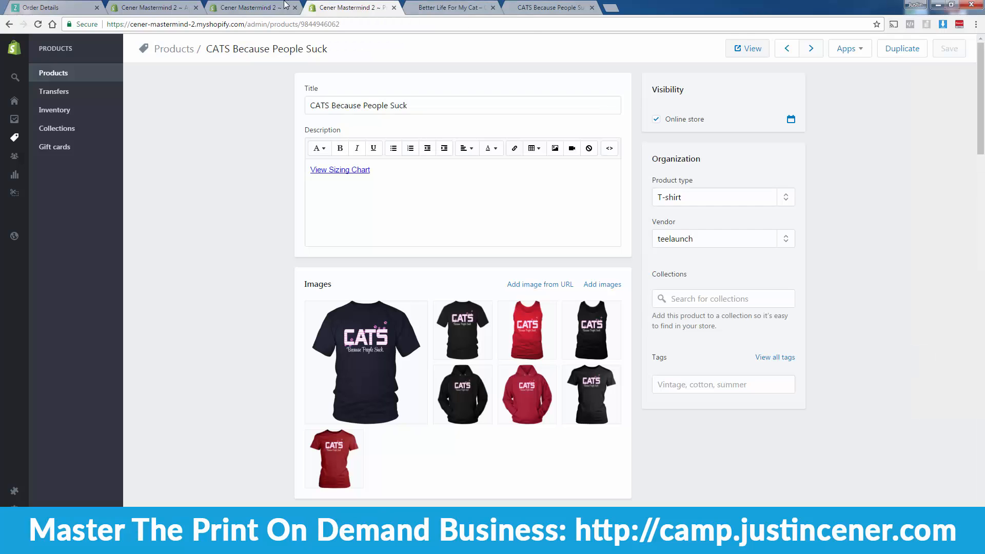
click(275, 6)
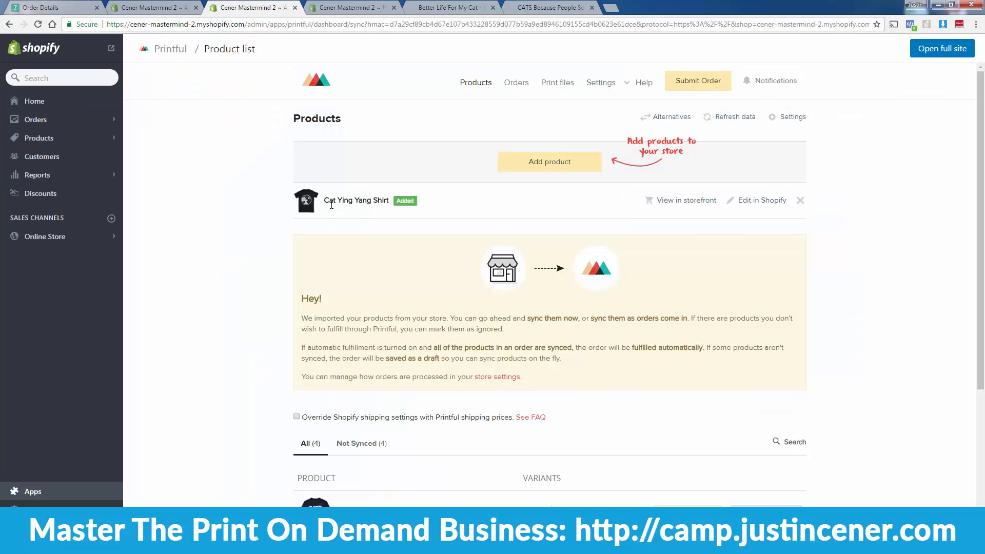
click(768, 205)
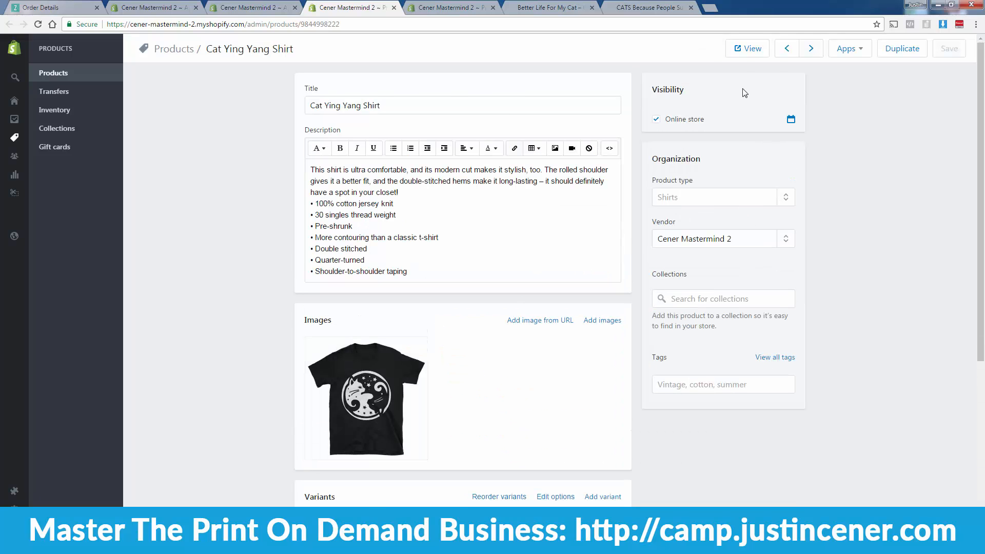
Step: Open the Cat Ying Yang Shirt storefront page at $22.99 in a new browser tab
click(748, 48)
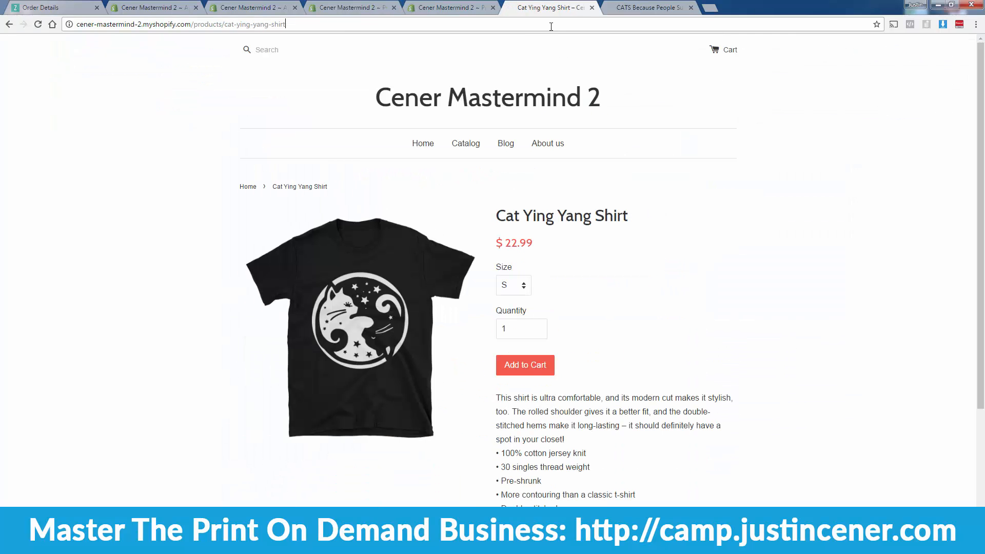
key(ctrl+t)
text(http://cener-mastermind-2.myshopify.com/products/cats-because-people-suck)
key(Return)
click(547, 4)
click(9, 24)
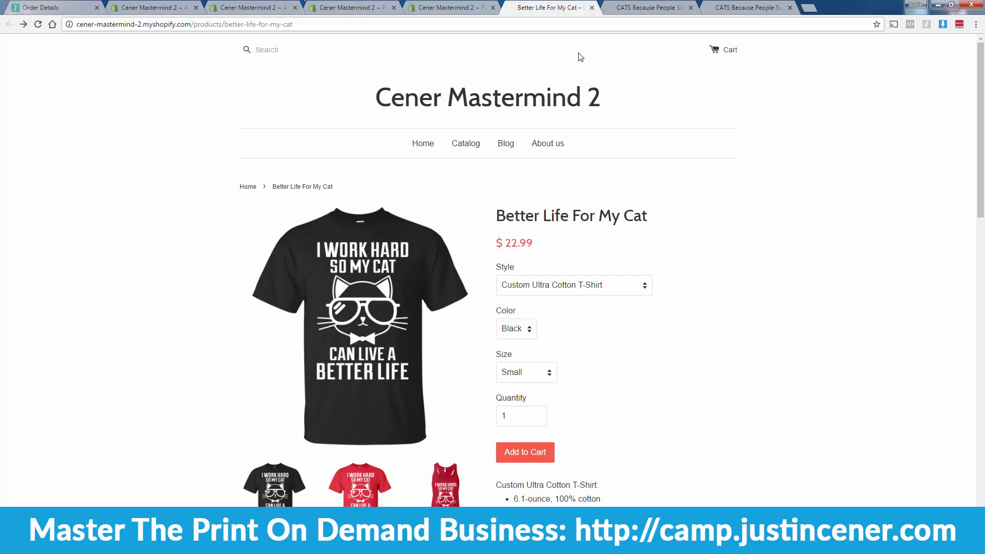
Step: Load the Cat Ying Yang Shirt address in the last CATS Because People Suck tab
click(630, 4)
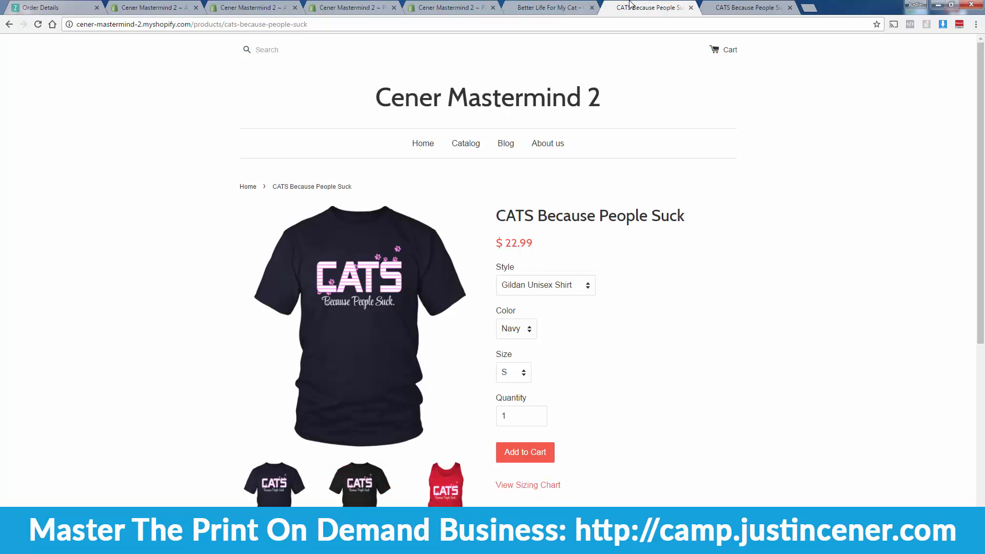
click(719, 7)
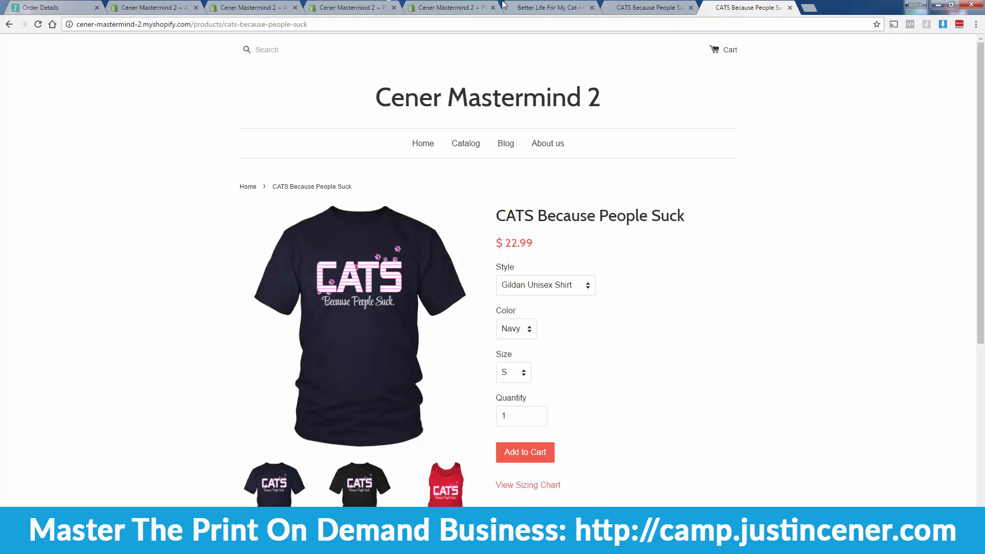
click(520, 4)
click(23, 24)
click(172, 24)
click(767, 7)
click(754, 24)
text(https://cener-mastermind-2.myshopify.com/products/cat-ying-yang-shirt)
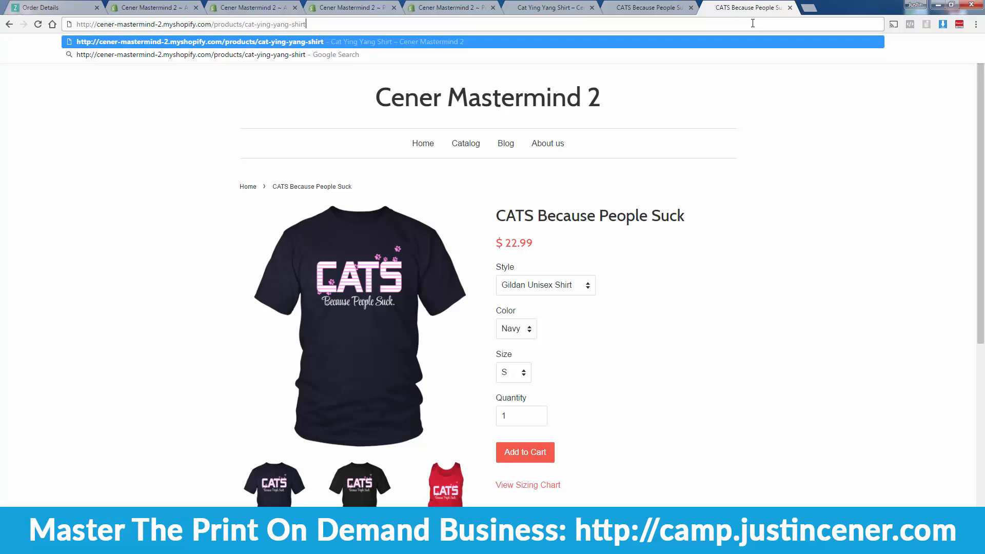
key(Return)
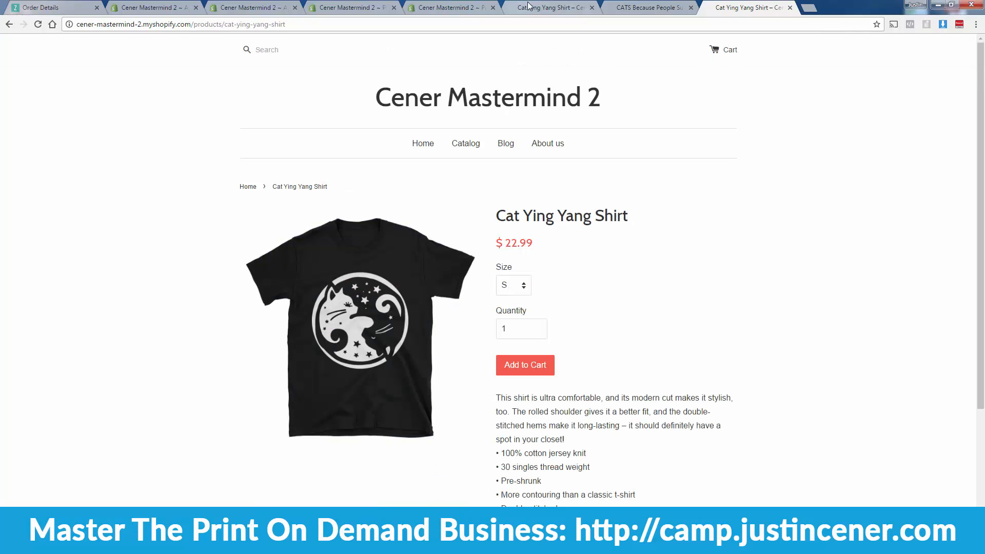
Step: Compare the Cat Ying Yang Shirt page with the Better Life For My Cat and CATS Because People Suck pages
click(531, 5)
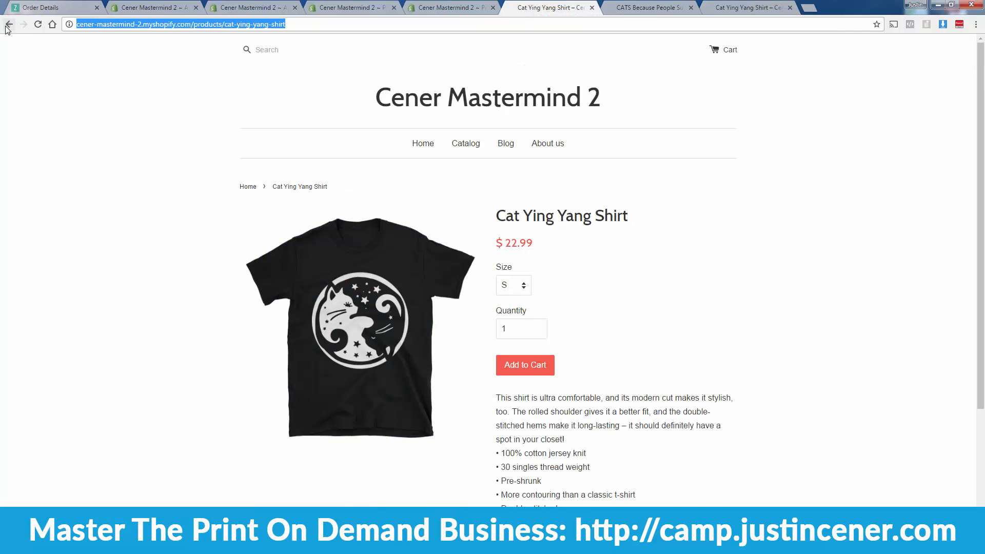
click(9, 25)
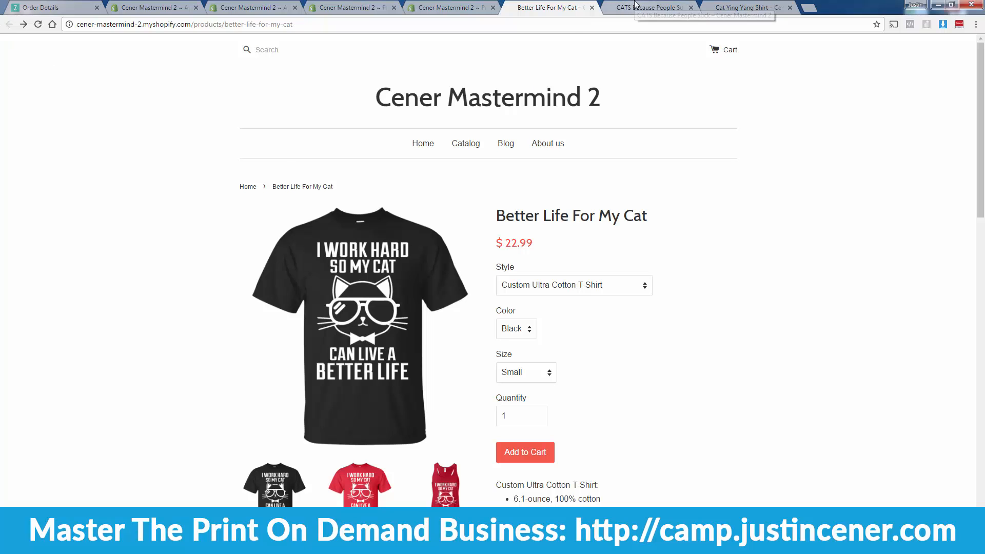
click(617, 5)
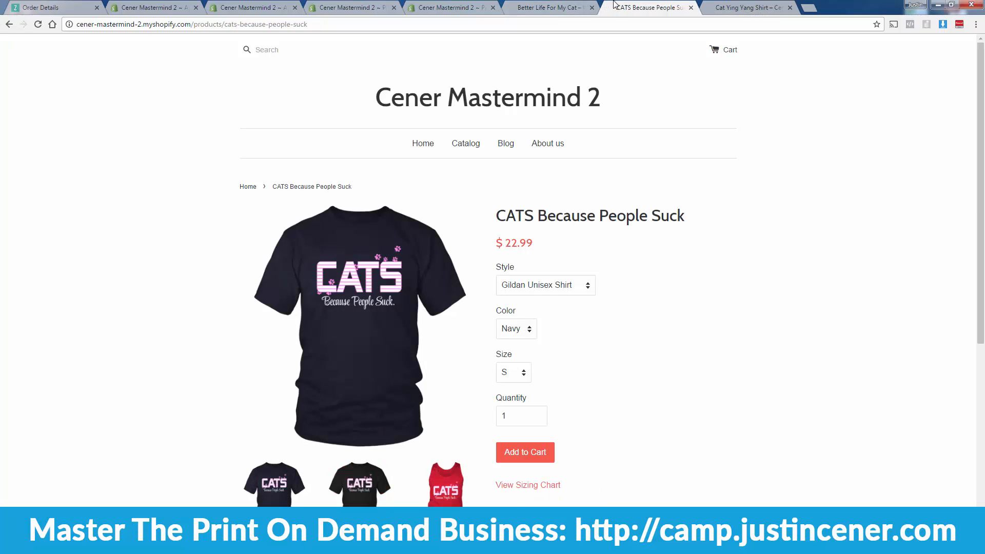
click(728, 7)
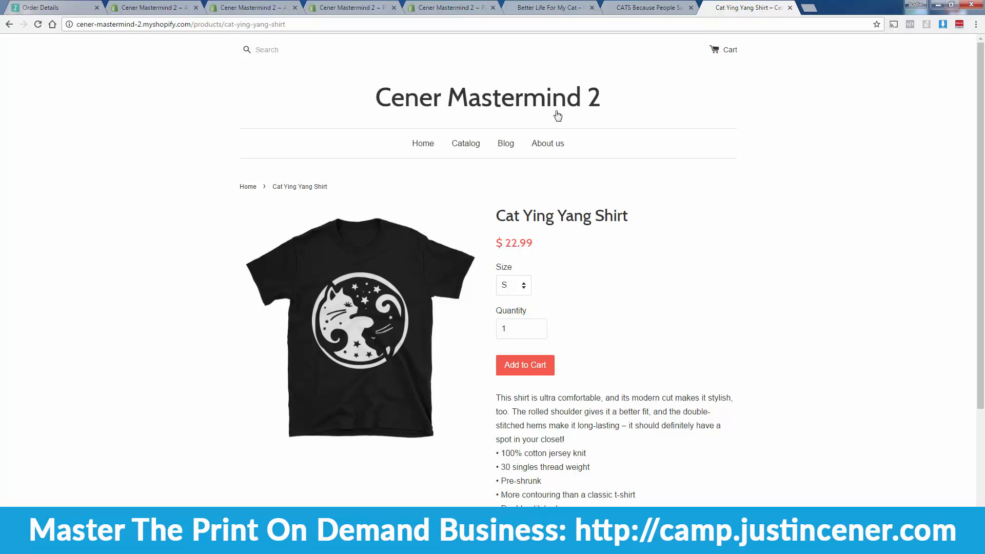
click(551, 4)
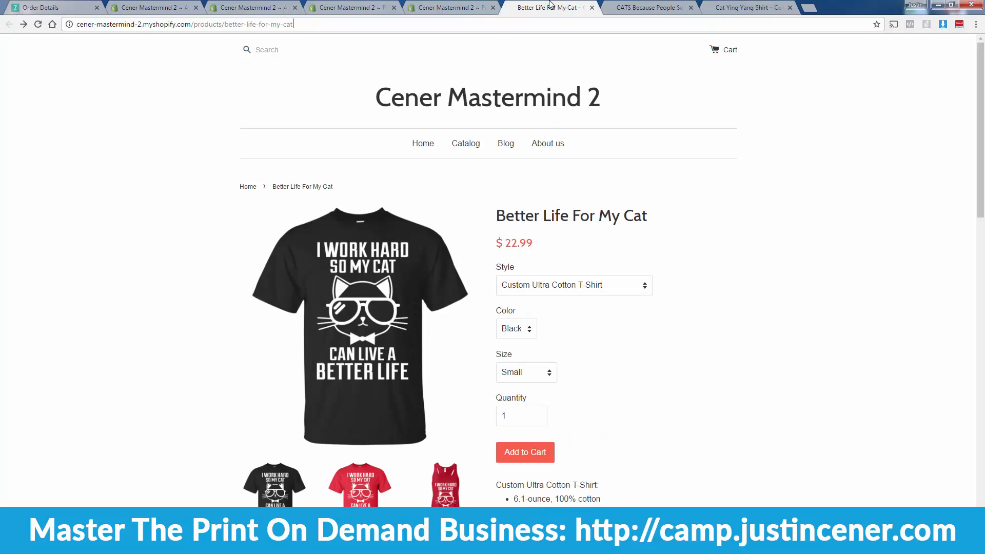